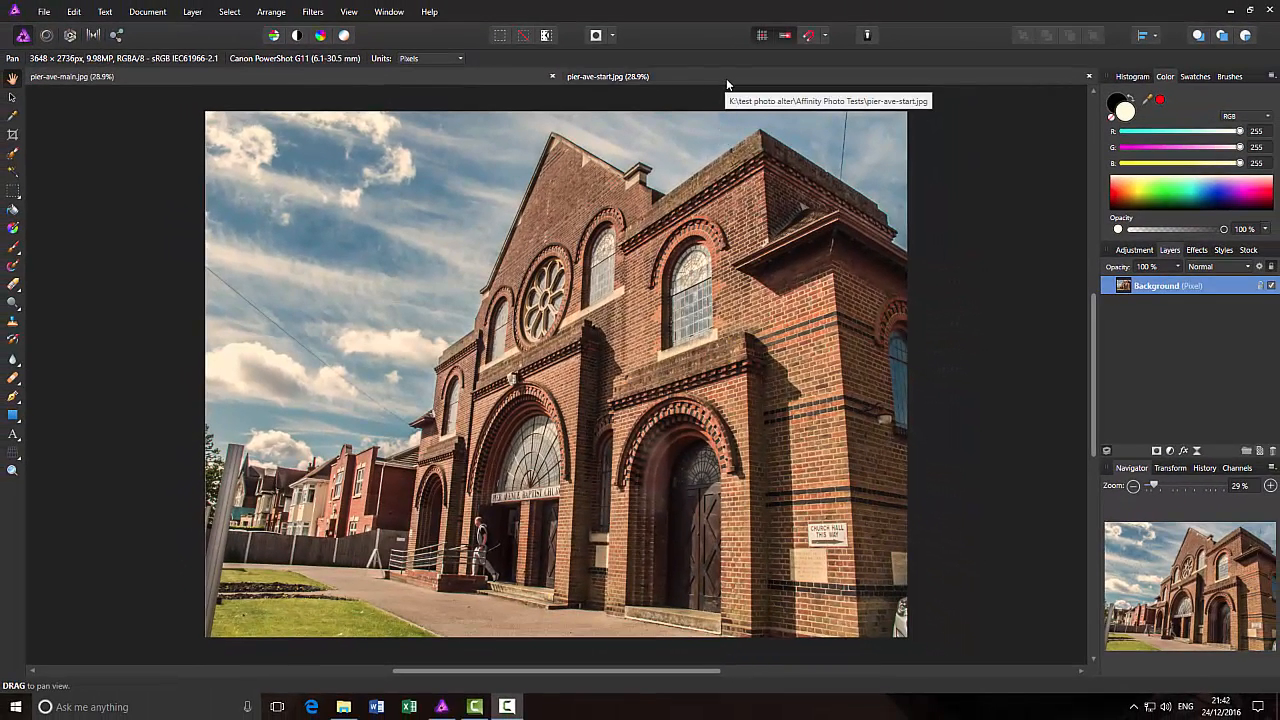
Switch to the pier-ave-start.jpg document with the yellow vertical guide lines.
click(727, 80)
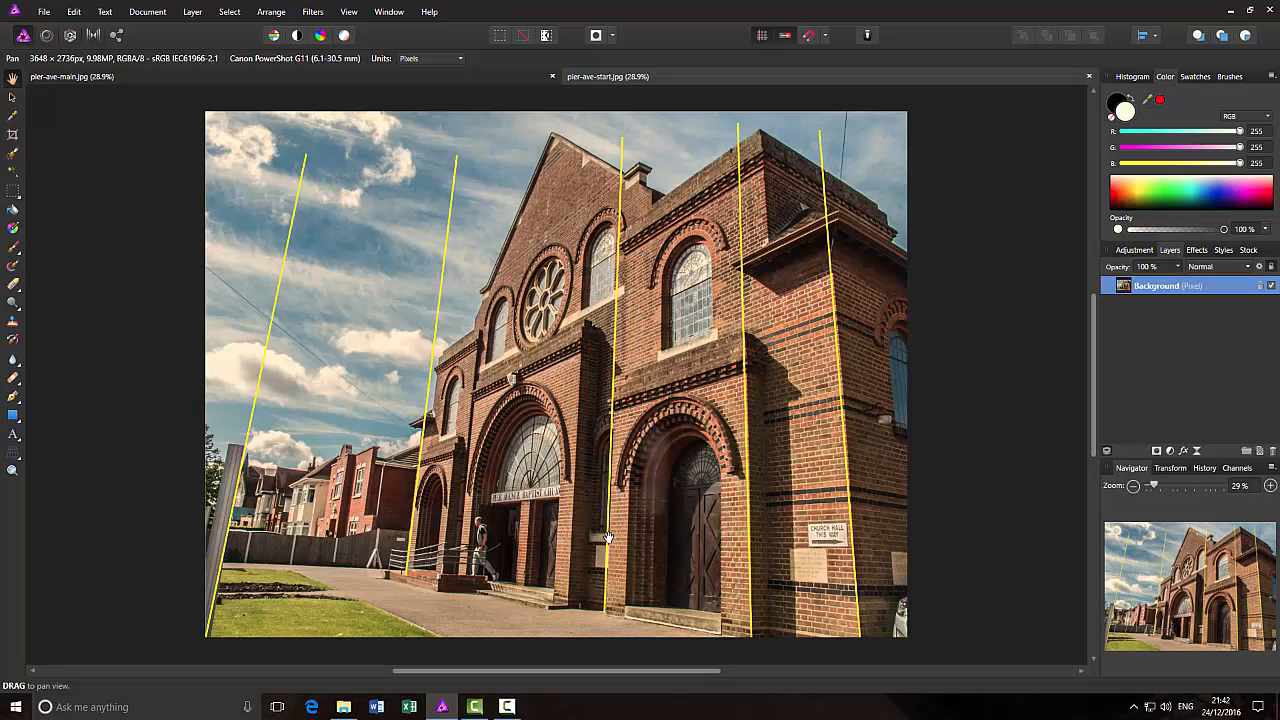
Return to pier-ave-main.jpg, start a Perspective correction and abandon it.
click(154, 78)
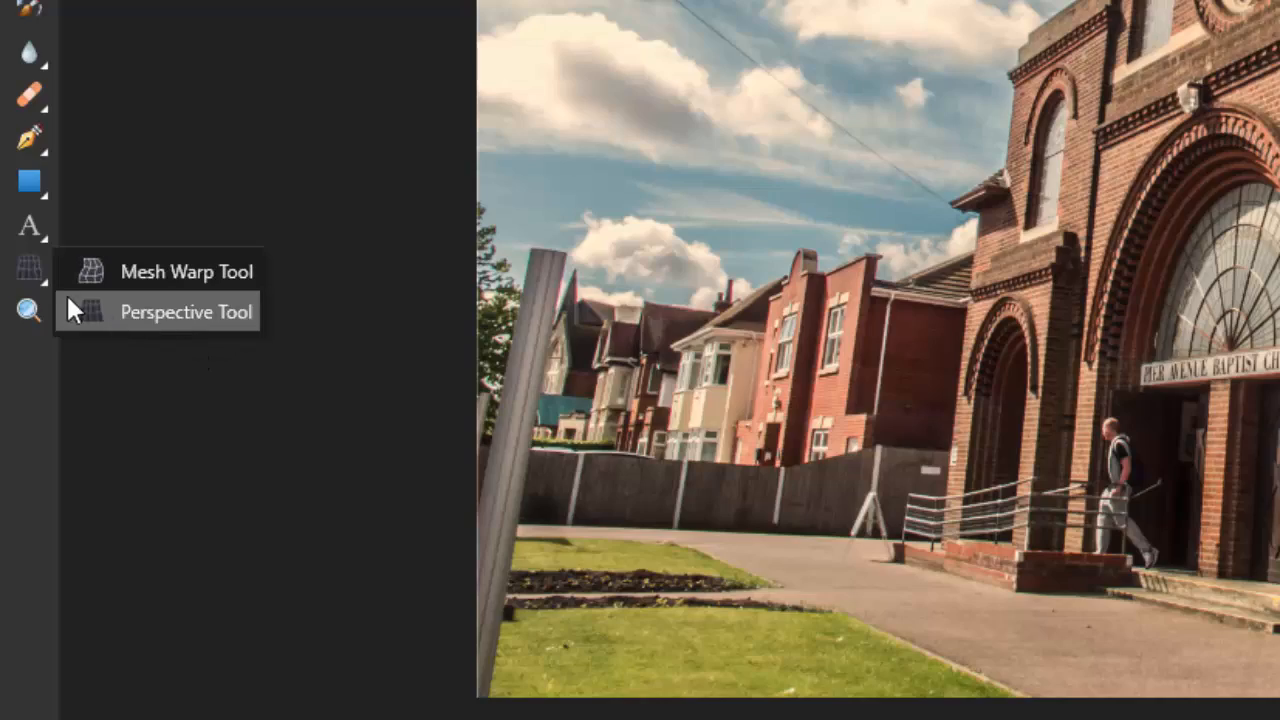
click(27, 272)
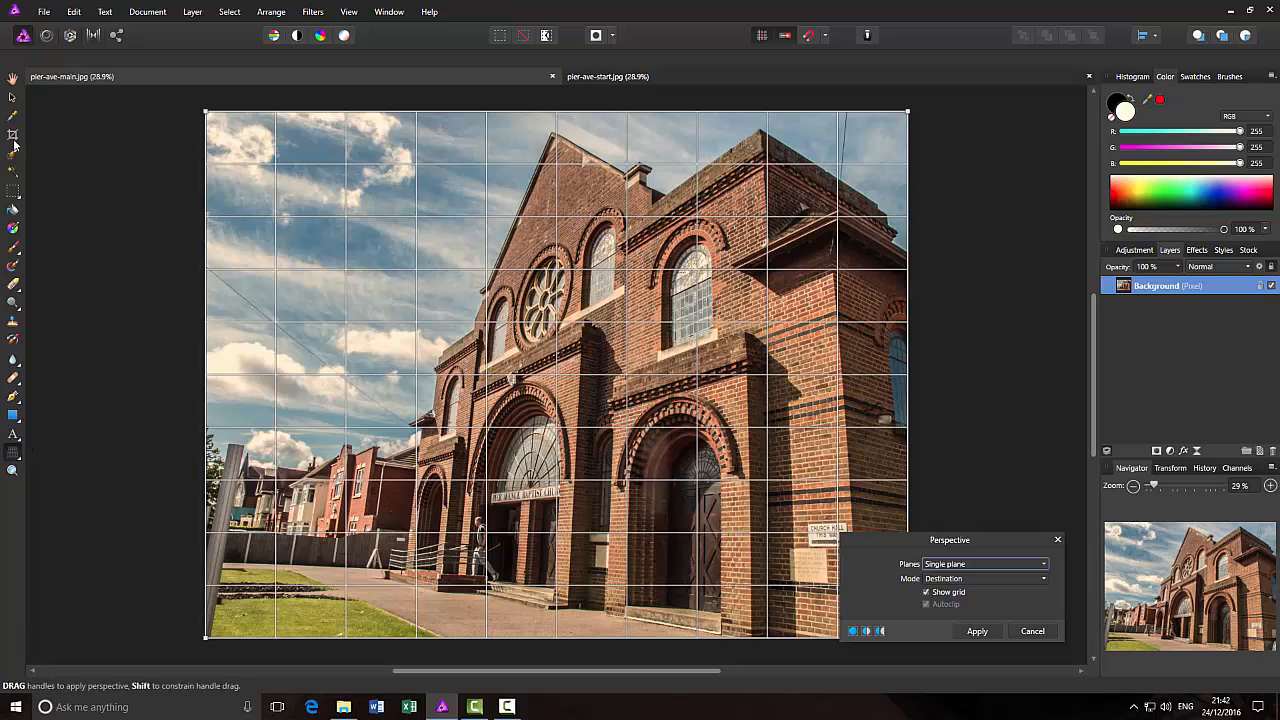
click(13, 97)
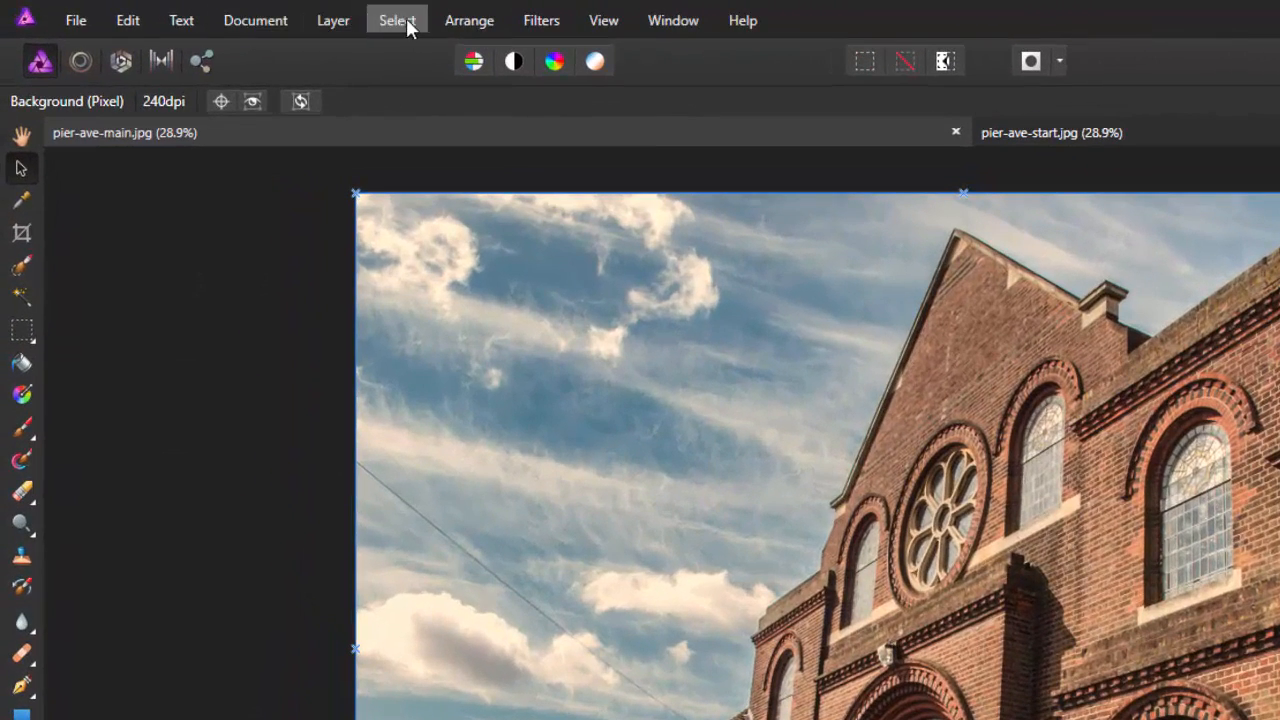
Start the Deform distortion filter on the church photo and move its dialog aside.
click(535, 24)
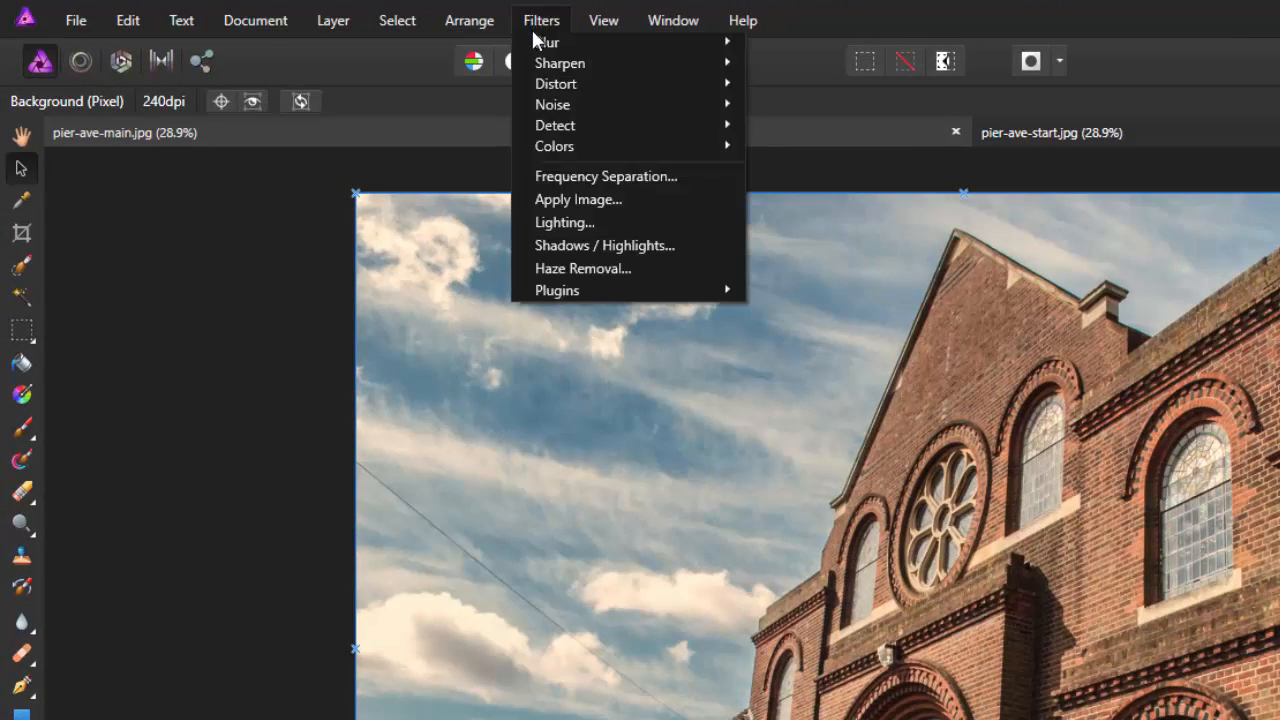
mouse_move(461, 69)
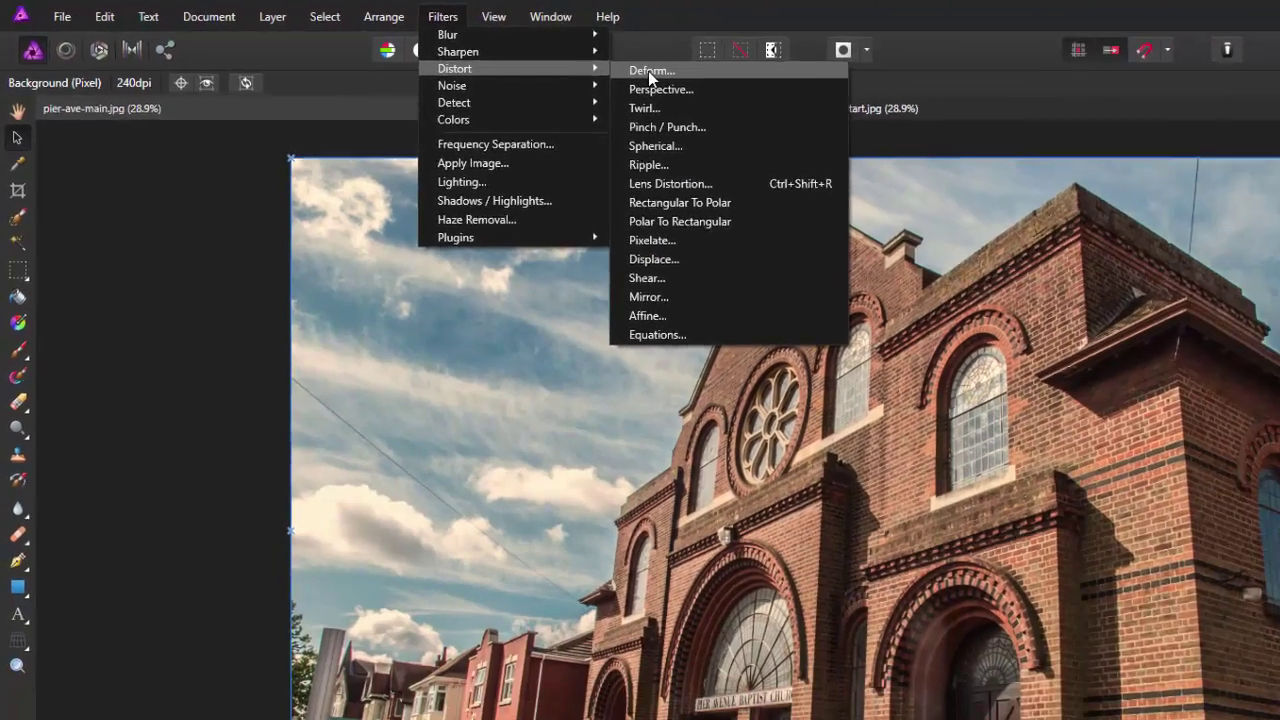
click(797, 86)
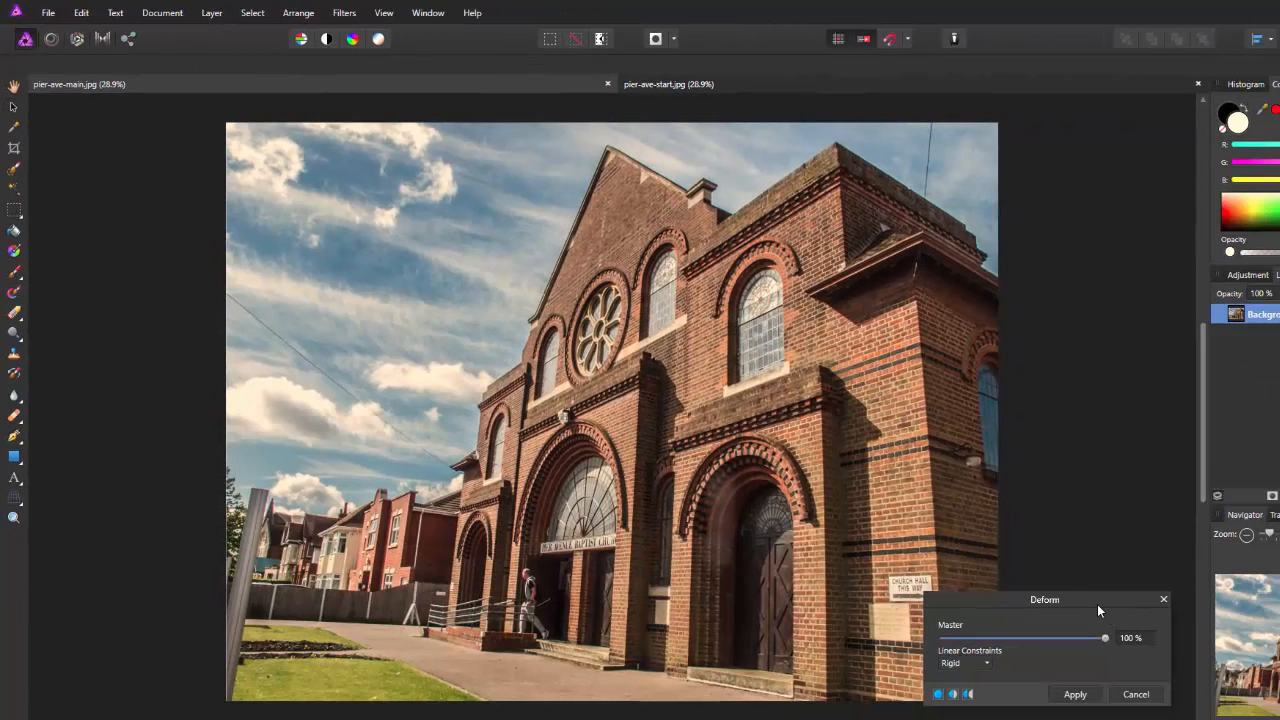
drag(1097, 603, 1108, 346)
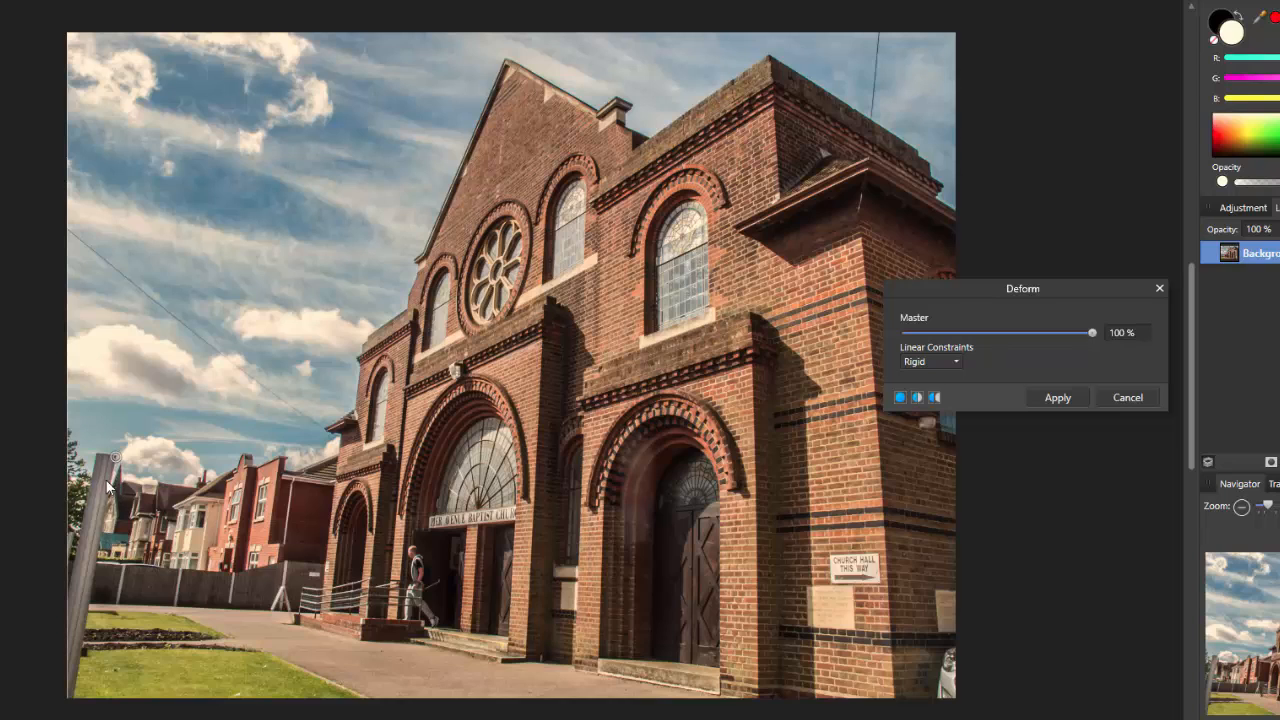
Pin the top and bottom of the left post, nudge the bottom pin, and pin the right wall.
click(116, 457)
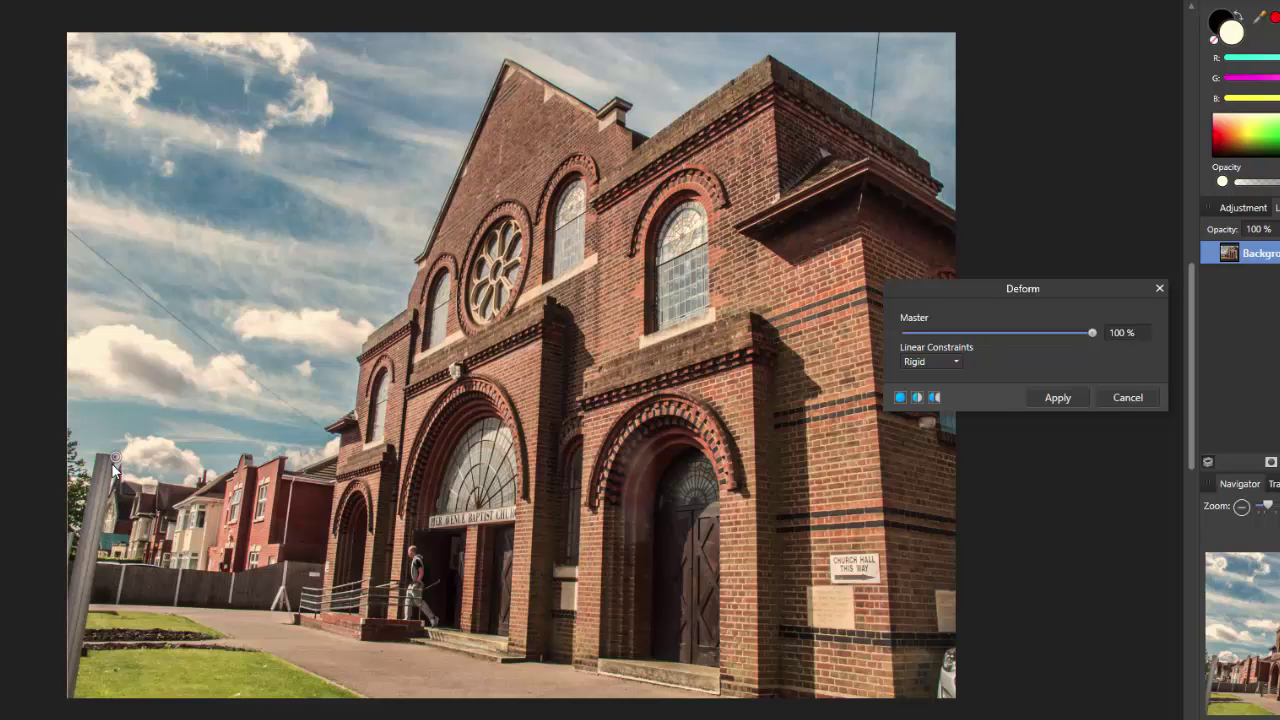
click(76, 677)
drag(76, 680, 94, 676)
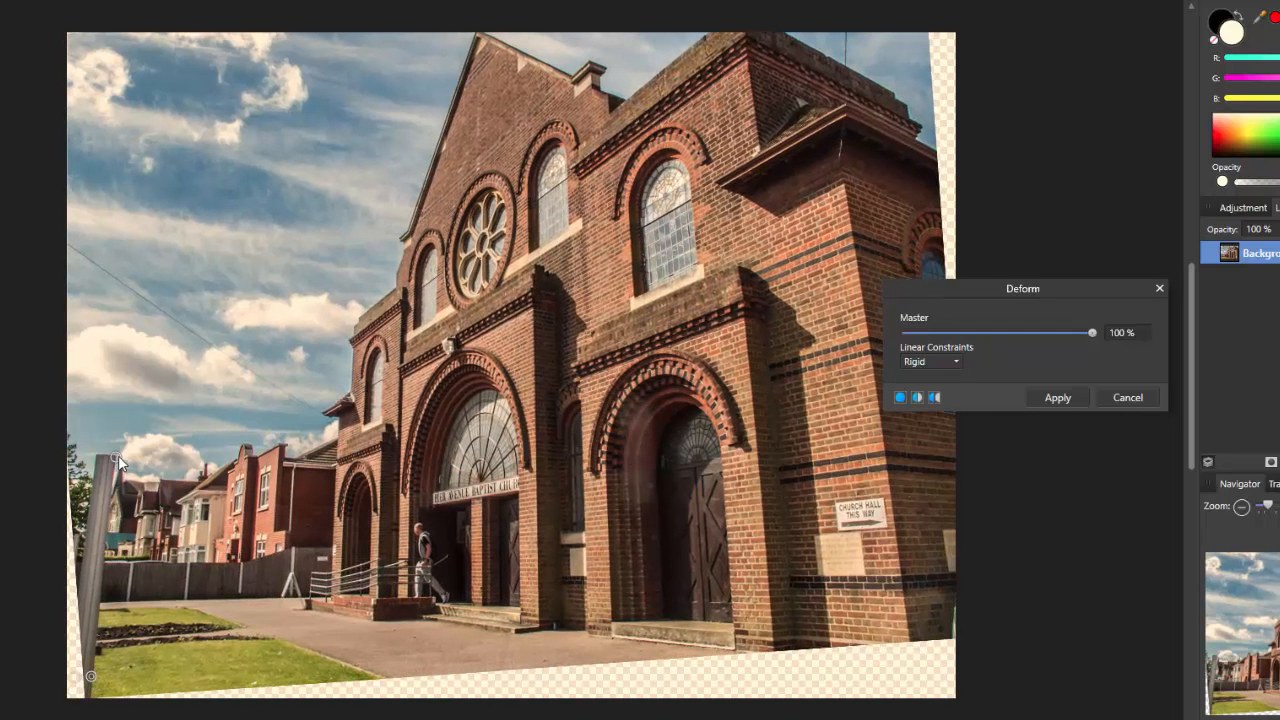
drag(92, 678, 75, 684)
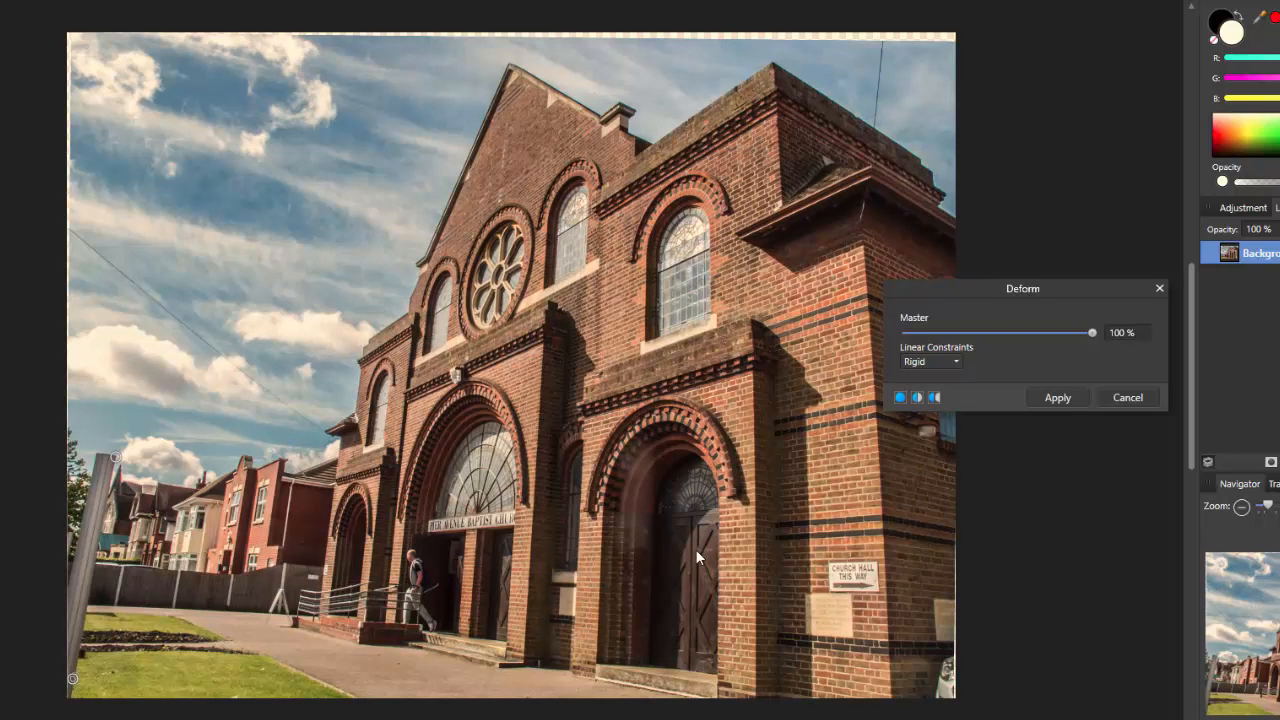
click(879, 473)
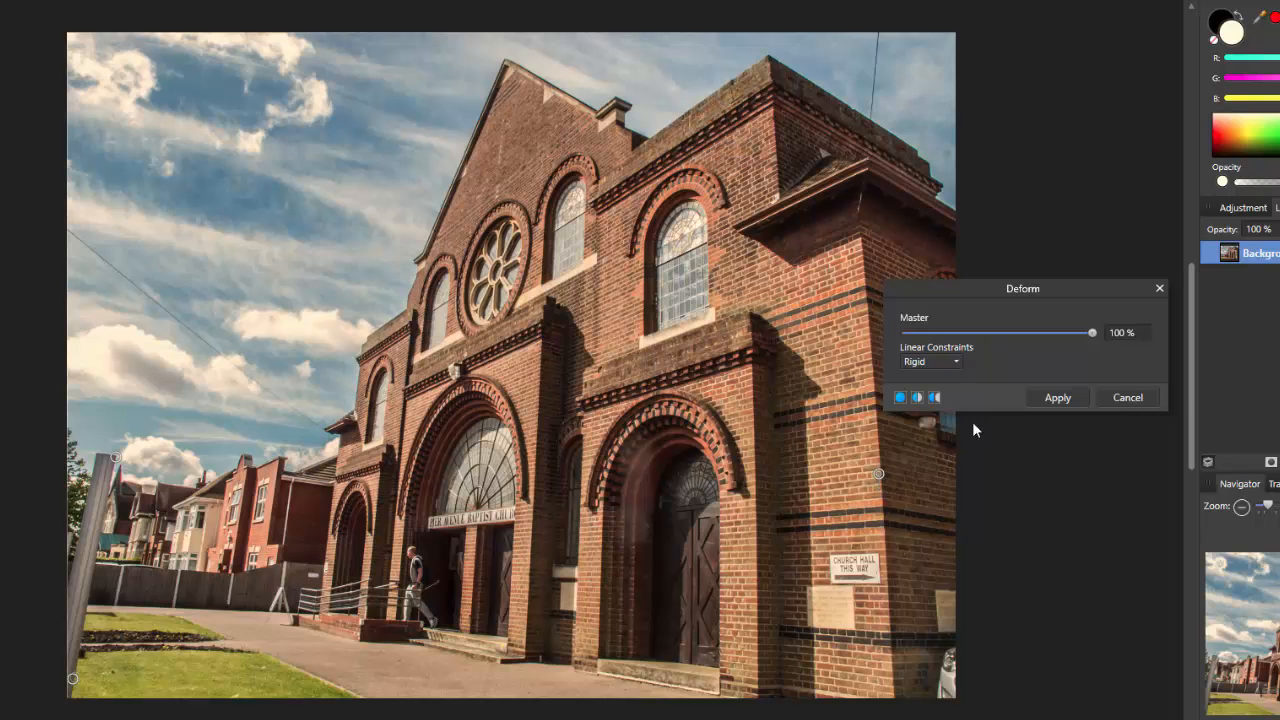
Lower the Master strength to about 7-12%, pull the right-wall pin left, then close Deform unwarped.
drag(1092, 333, 917, 333)
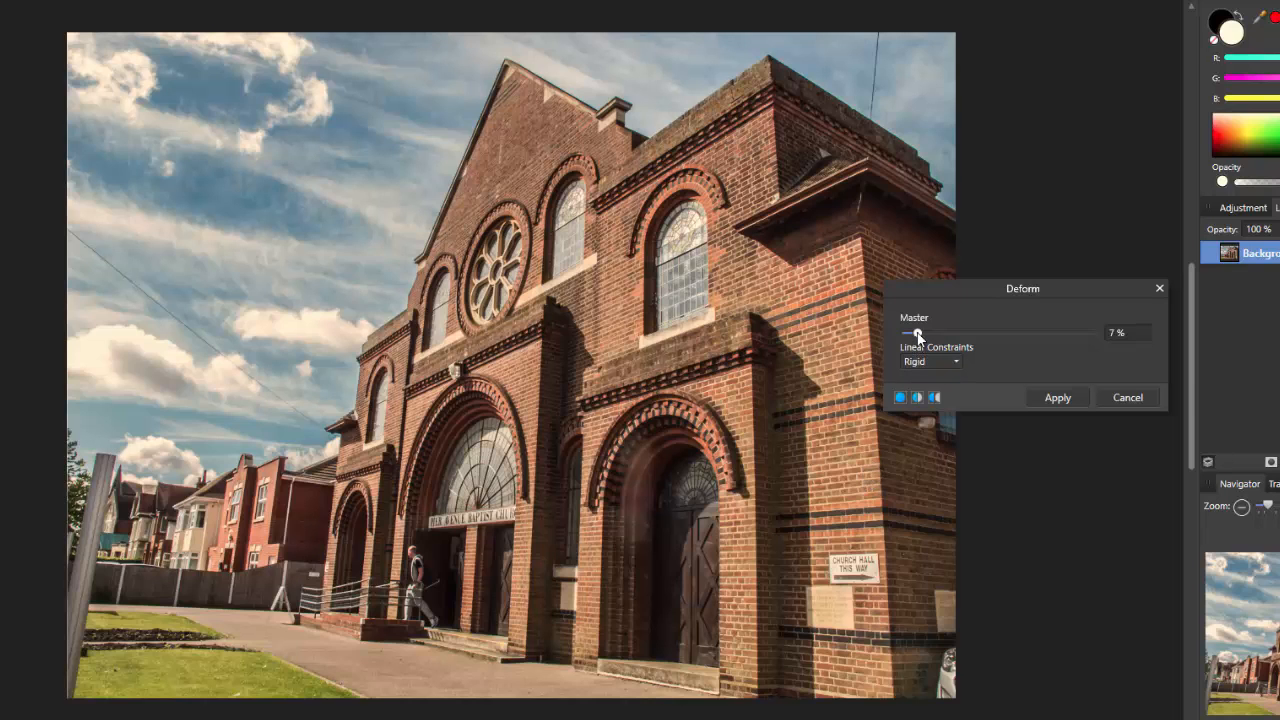
drag(917, 333, 927, 333)
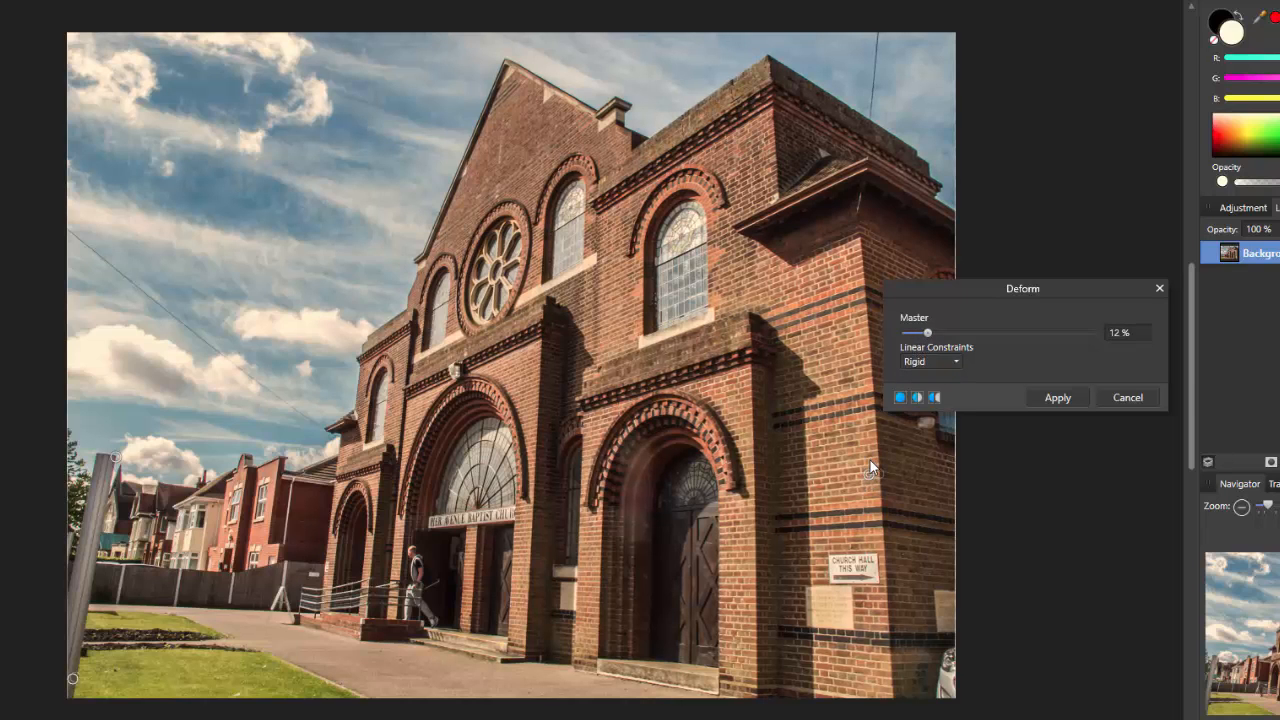
mouse_move(869, 462)
mouse_down()
mouse_move(836, 478)
mouse_move(789, 475)
mouse_up()
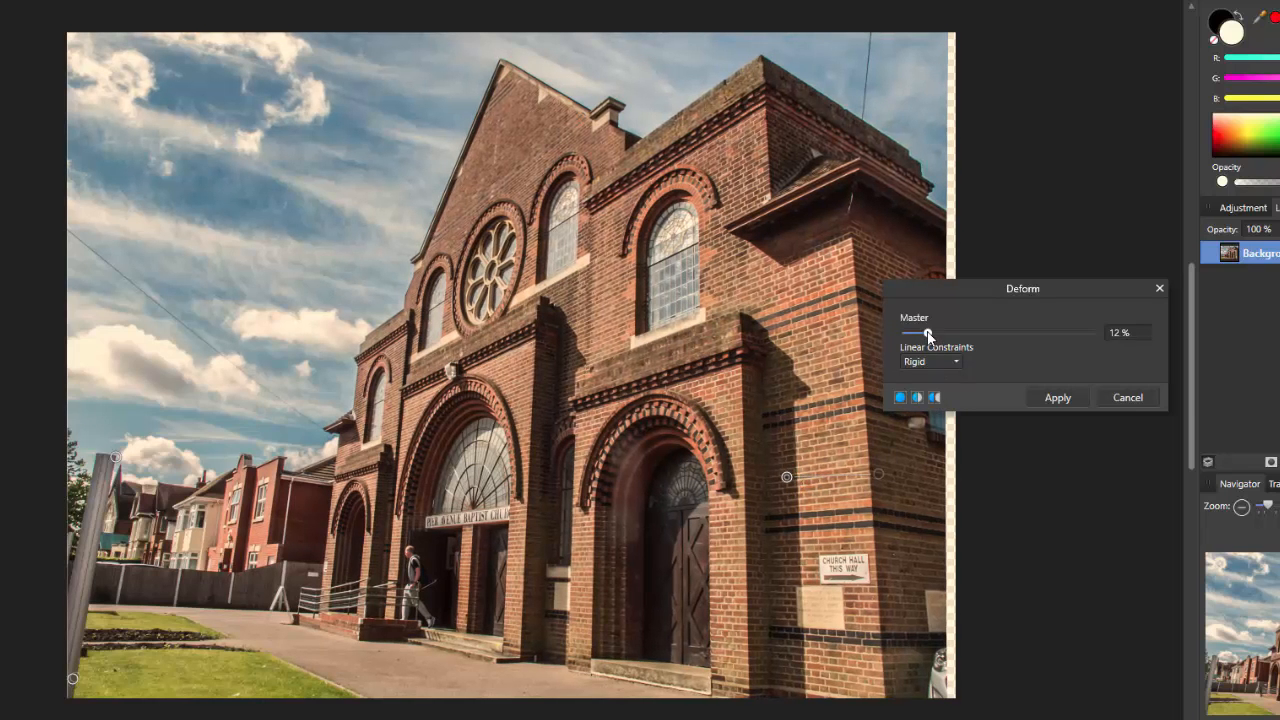
drag(927, 333, 958, 333)
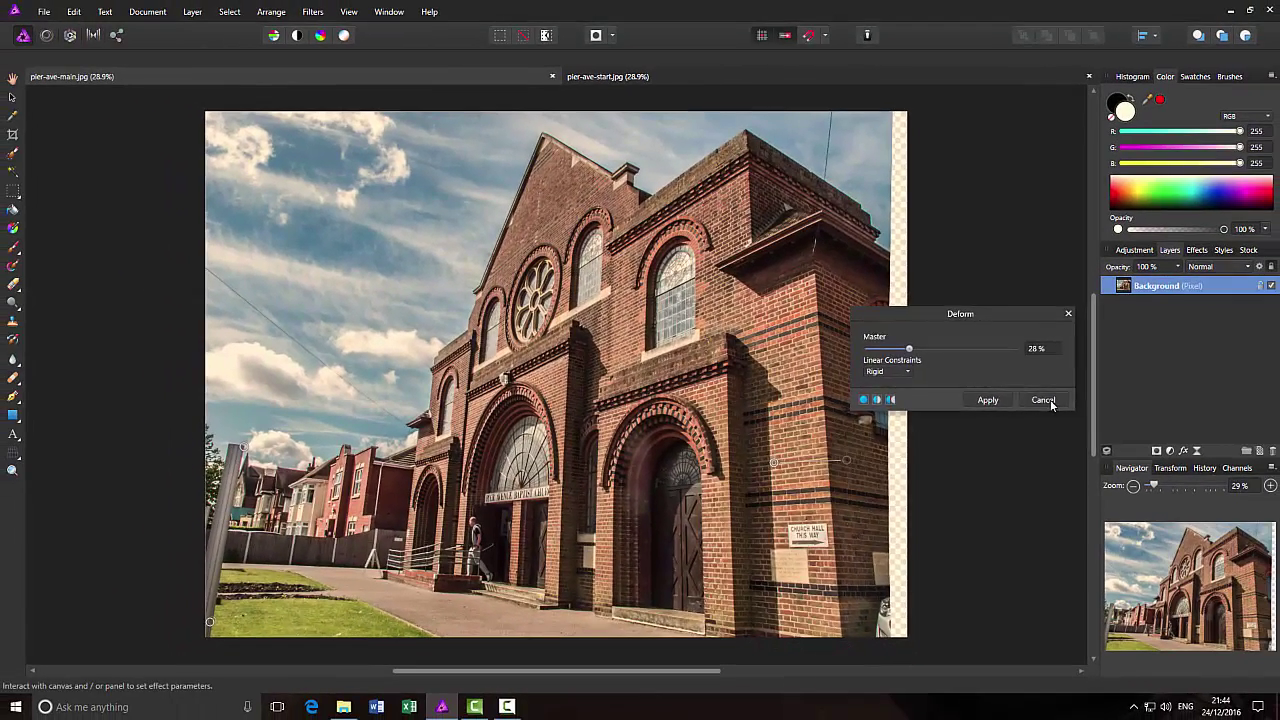
click(1058, 397)
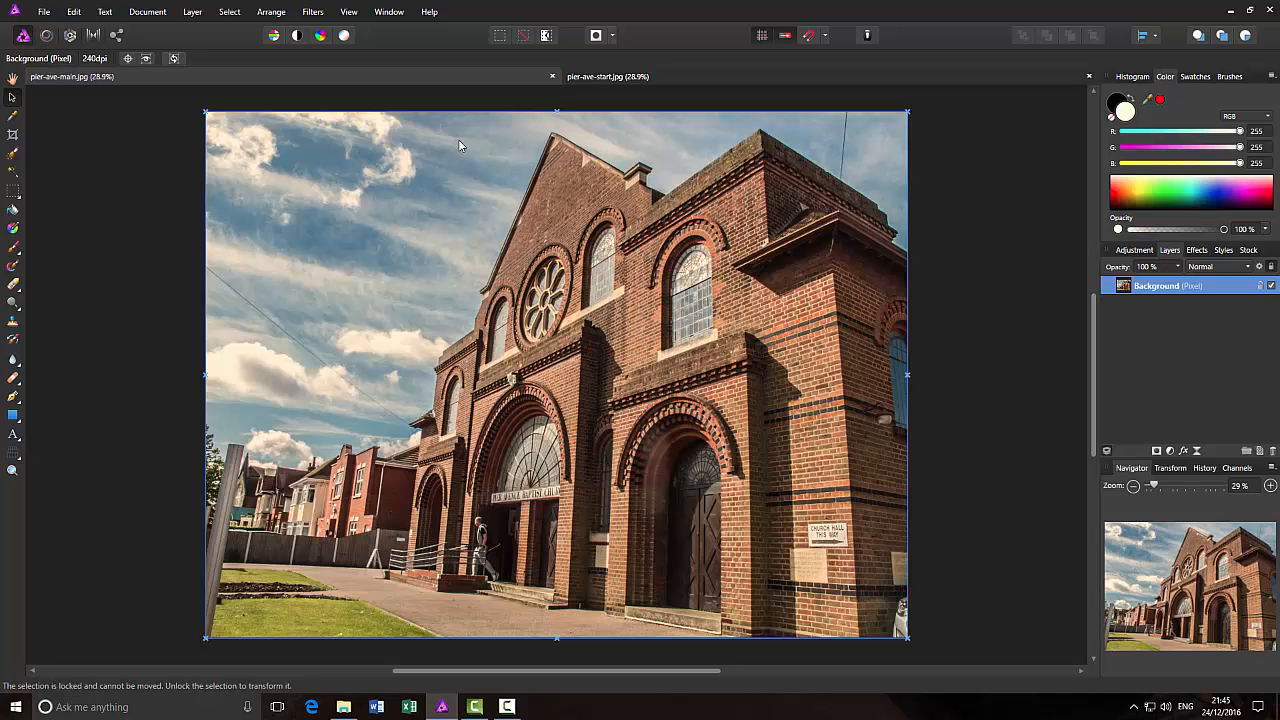
Switch to the pier-ave-start.jpg document with the yellow guides.
click(790, 77)
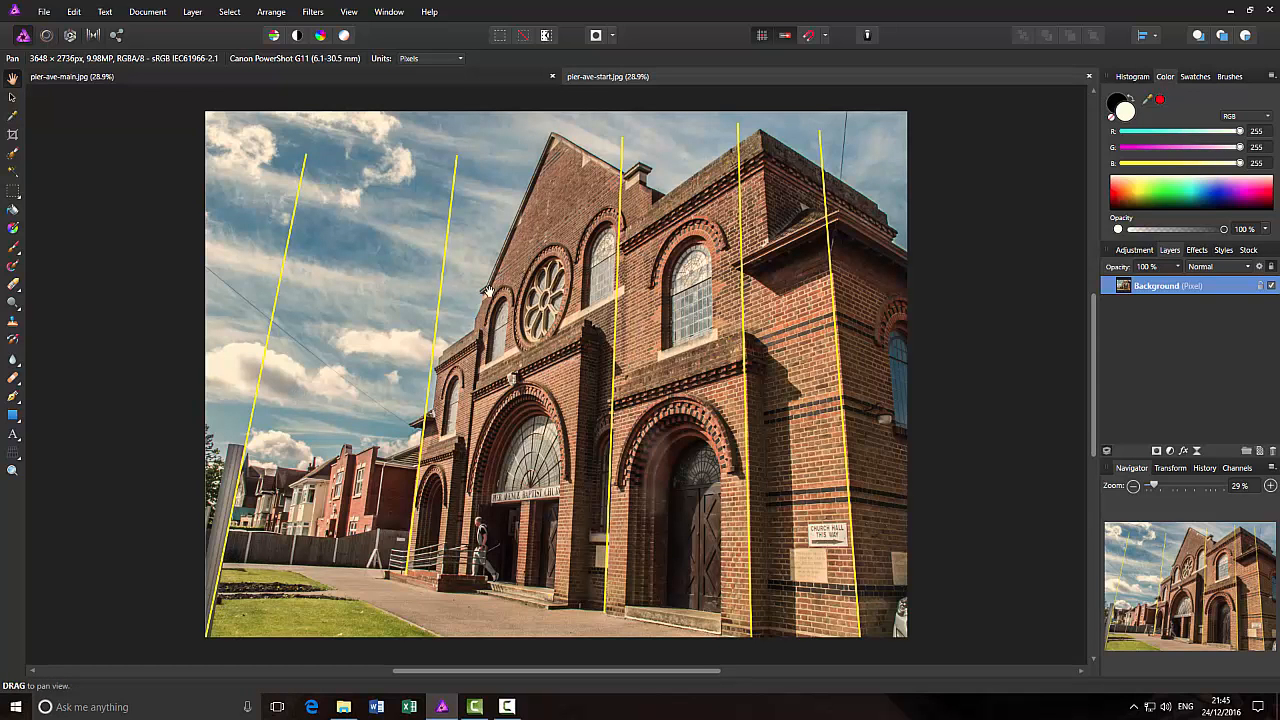
Start the Perspective tool, move its dialog aside and turn off its coarse Show grid.
click(15, 457)
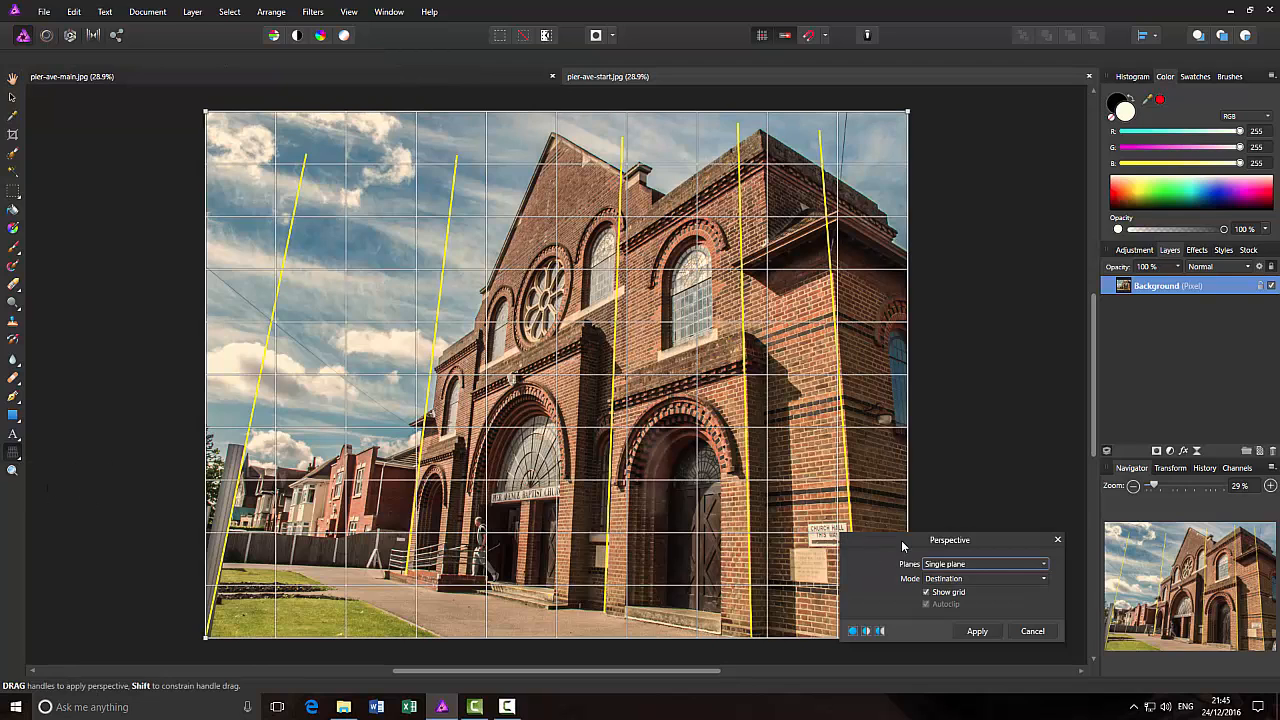
drag(900, 545, 985, 432)
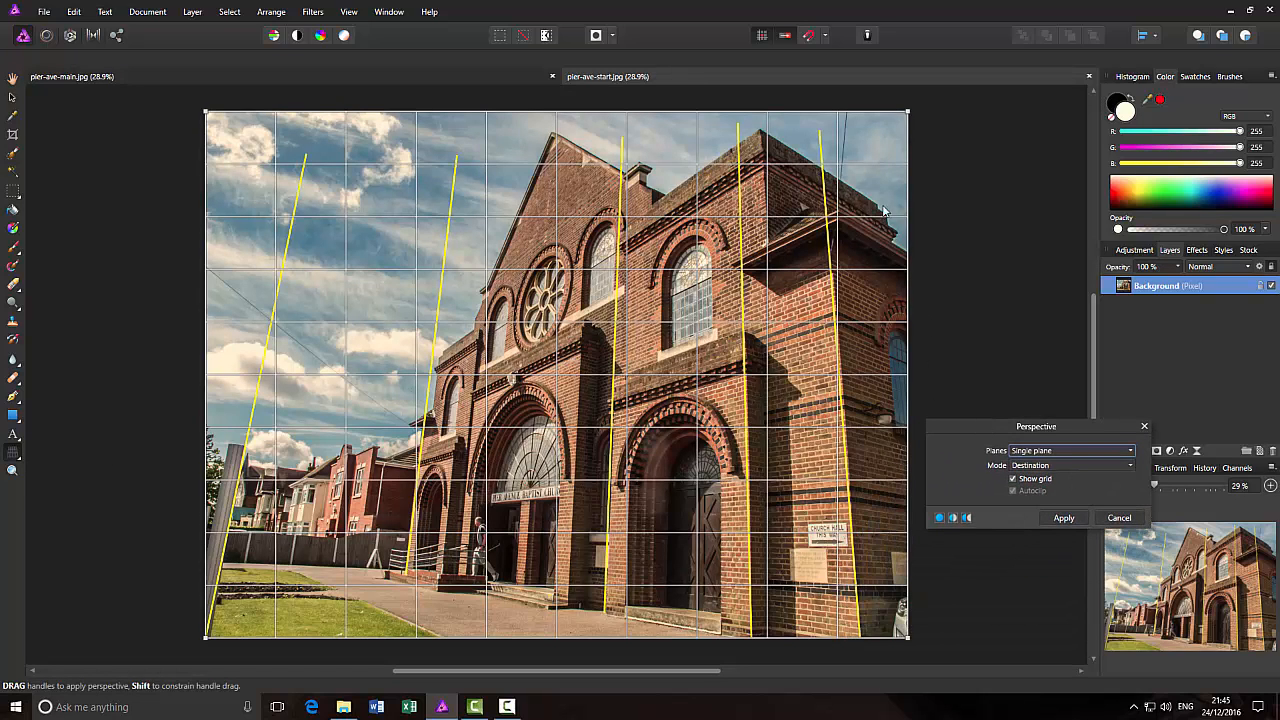
click(1013, 479)
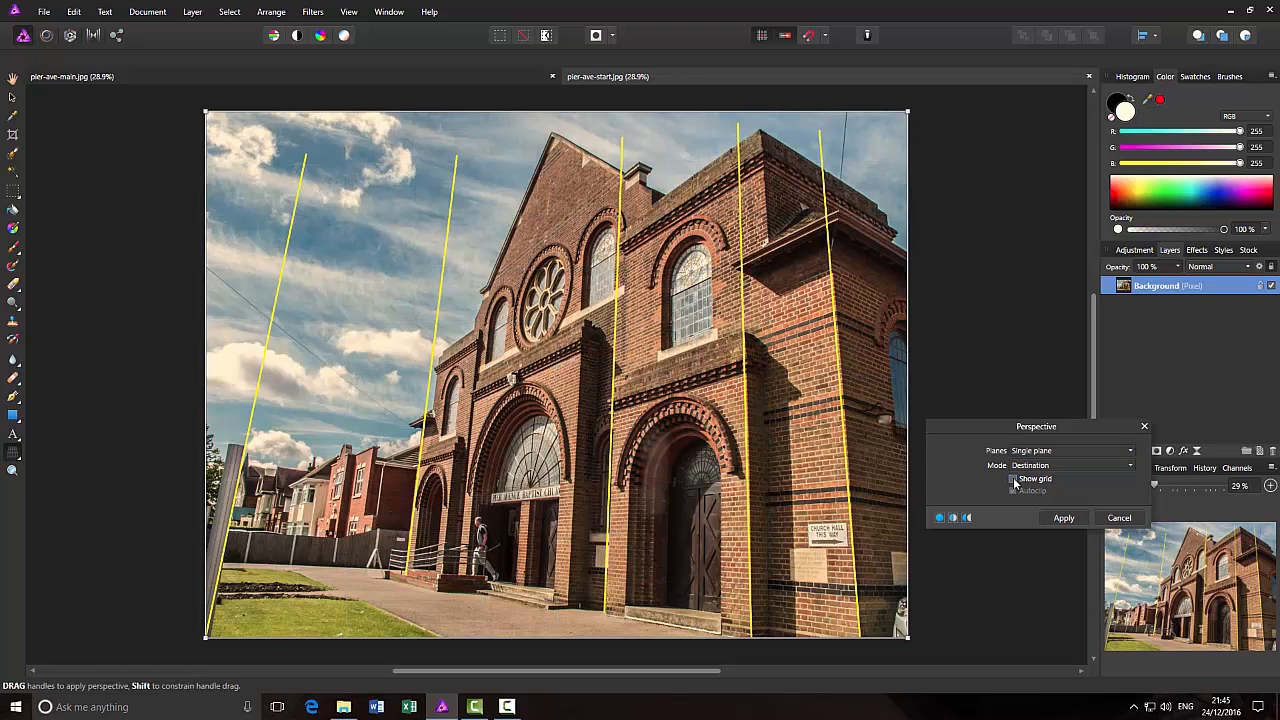
click(1013, 479)
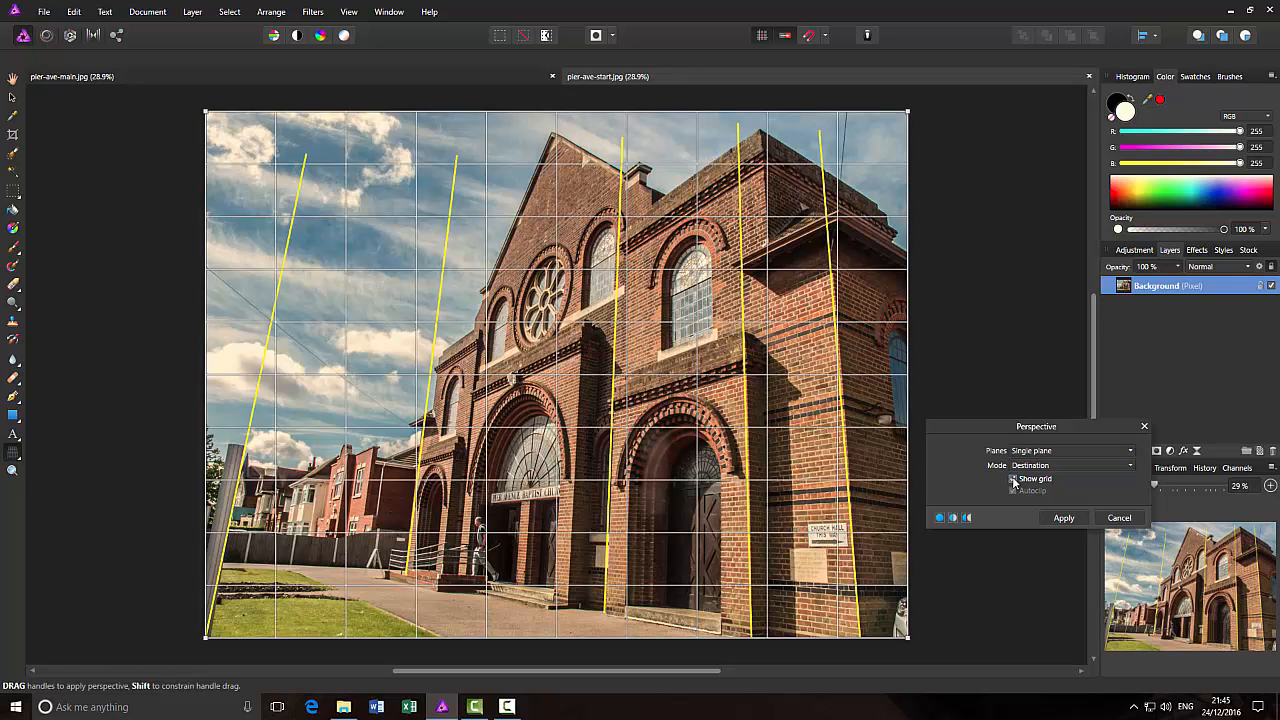
click(1013, 479)
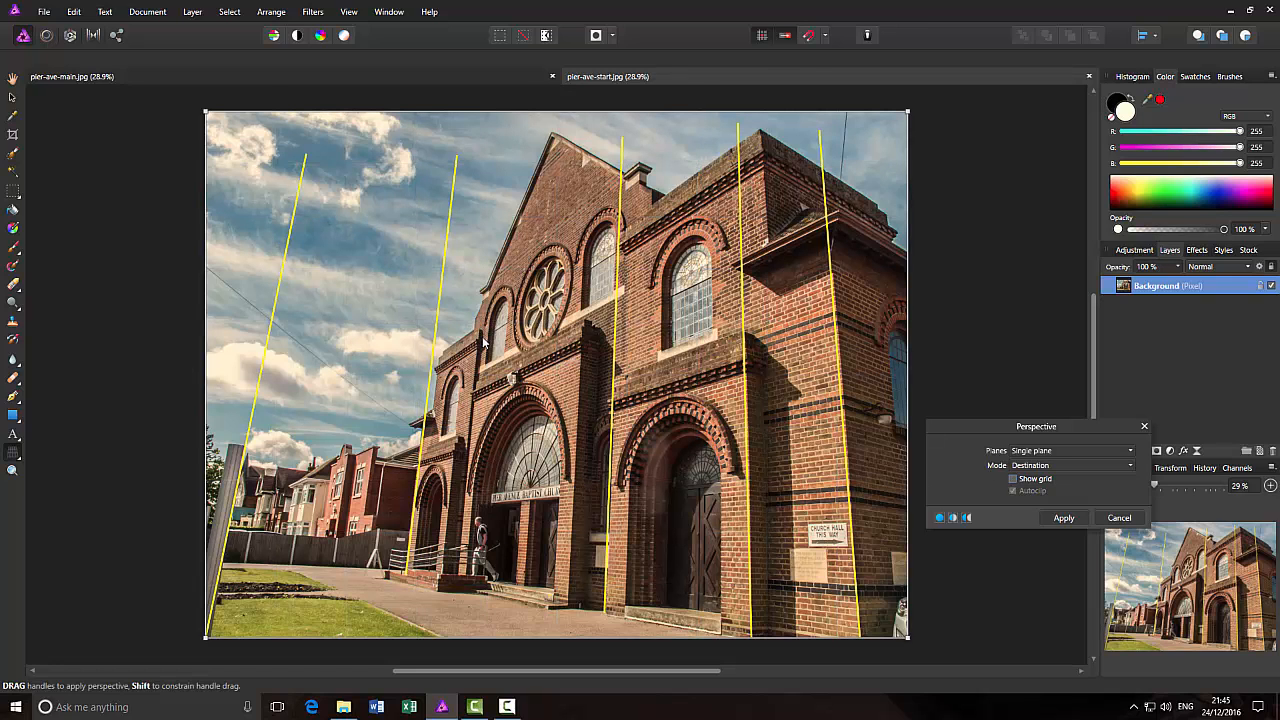
Enable View > Show Grid so the fine document grid overlays the photo.
click(349, 12)
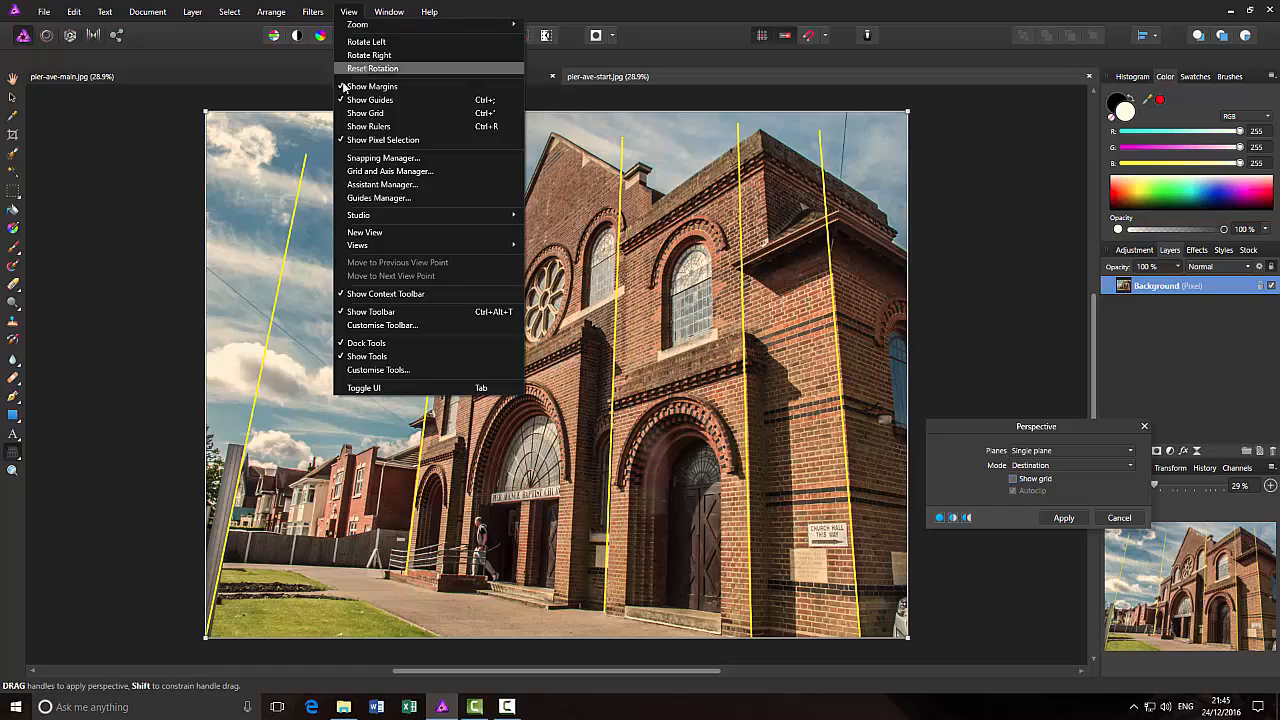
click(372, 113)
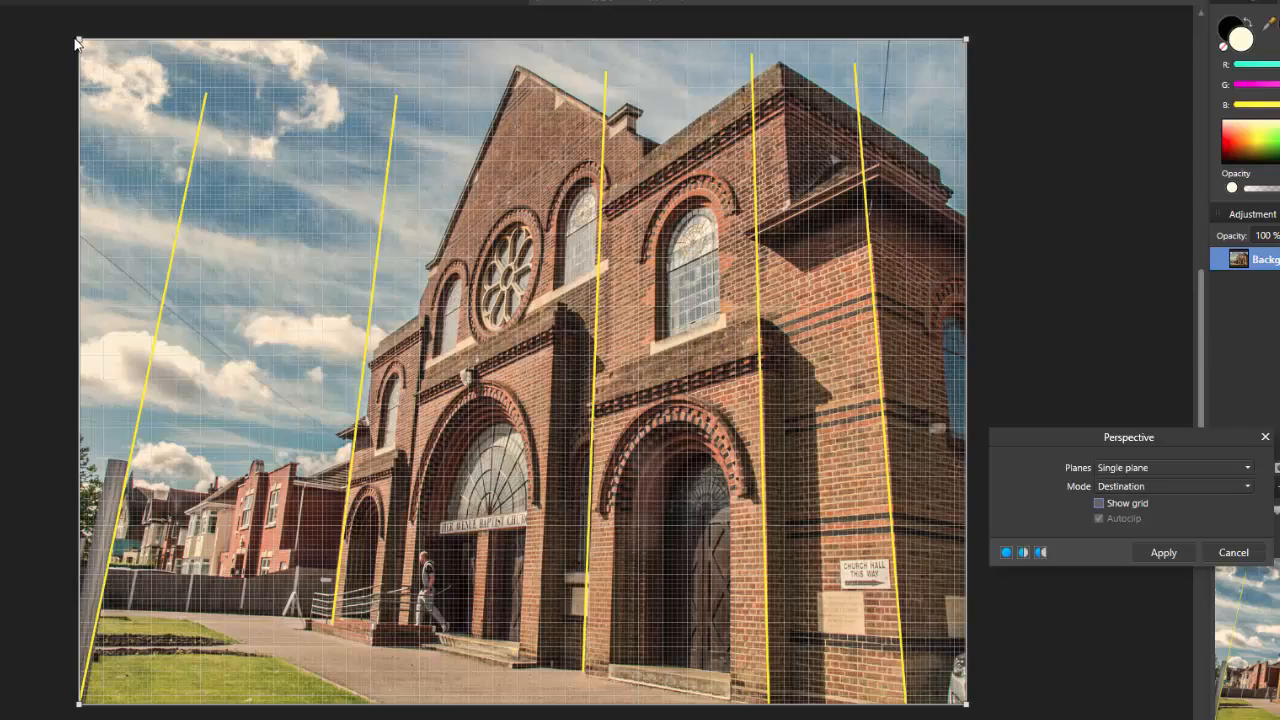
Pull the top-left and top-right perspective corners outward until the yellow guides stand vertical.
mouse_move(80, 42)
mouse_down()
mouse_move(150, 78)
mouse_move(34, 67)
mouse_up()
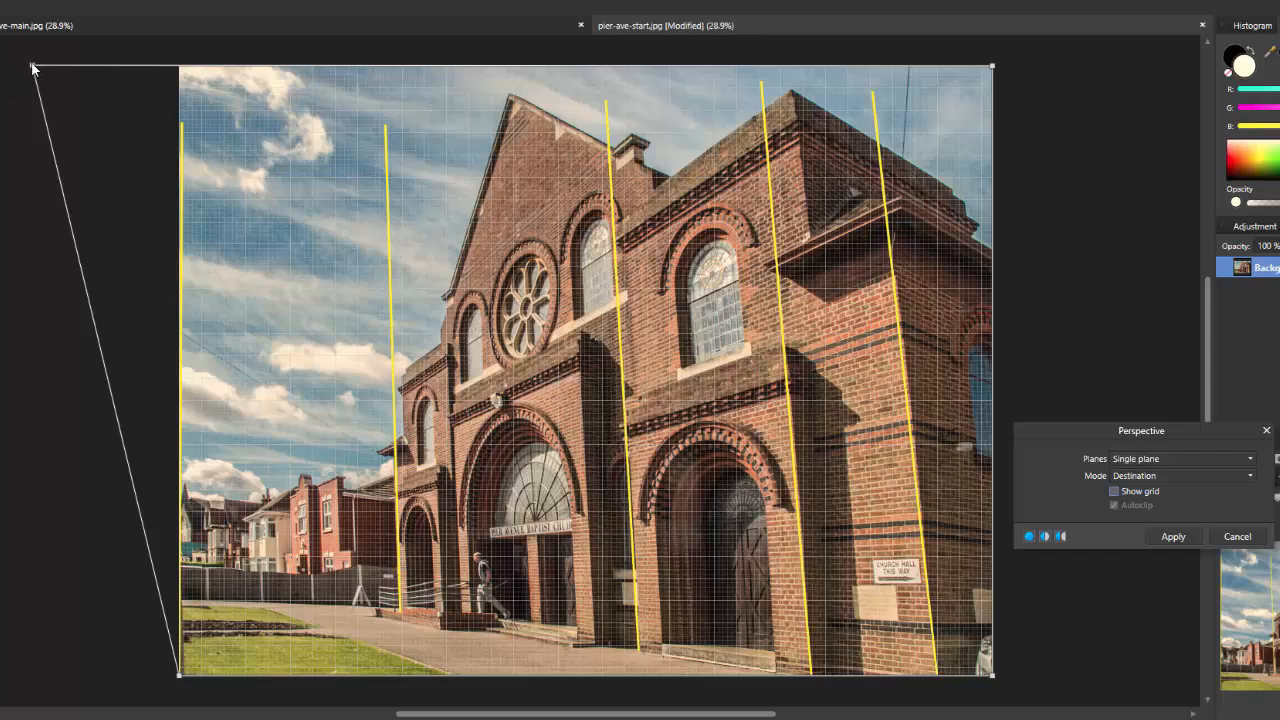
drag(33, 70, 54, 70)
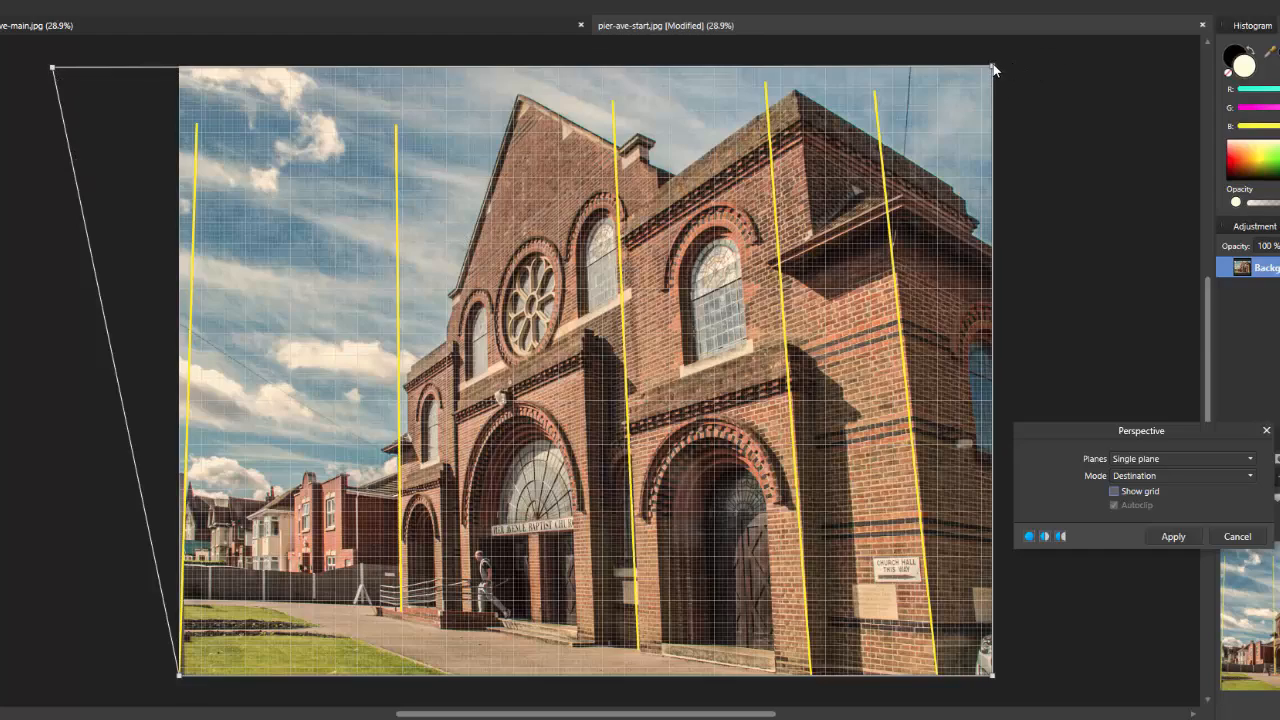
drag(995, 68, 1047, 68)
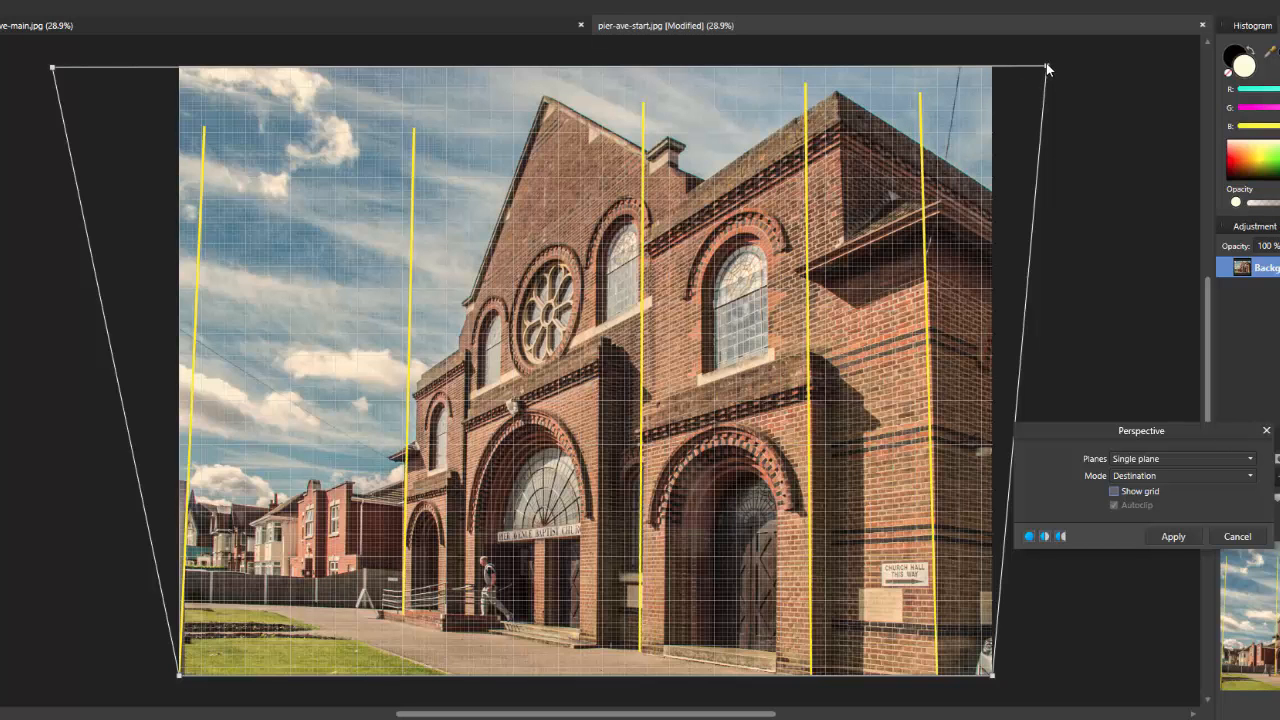
drag(1046, 68, 1062, 68)
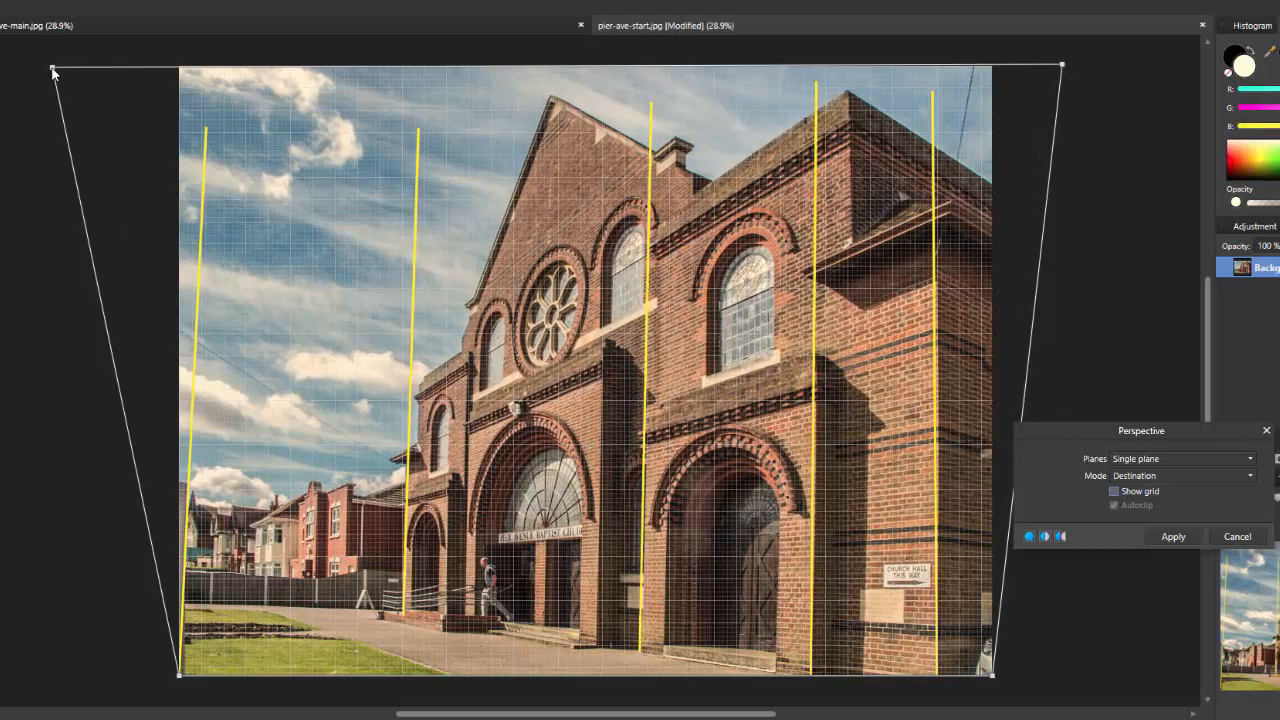
drag(54, 72, 32, 74)
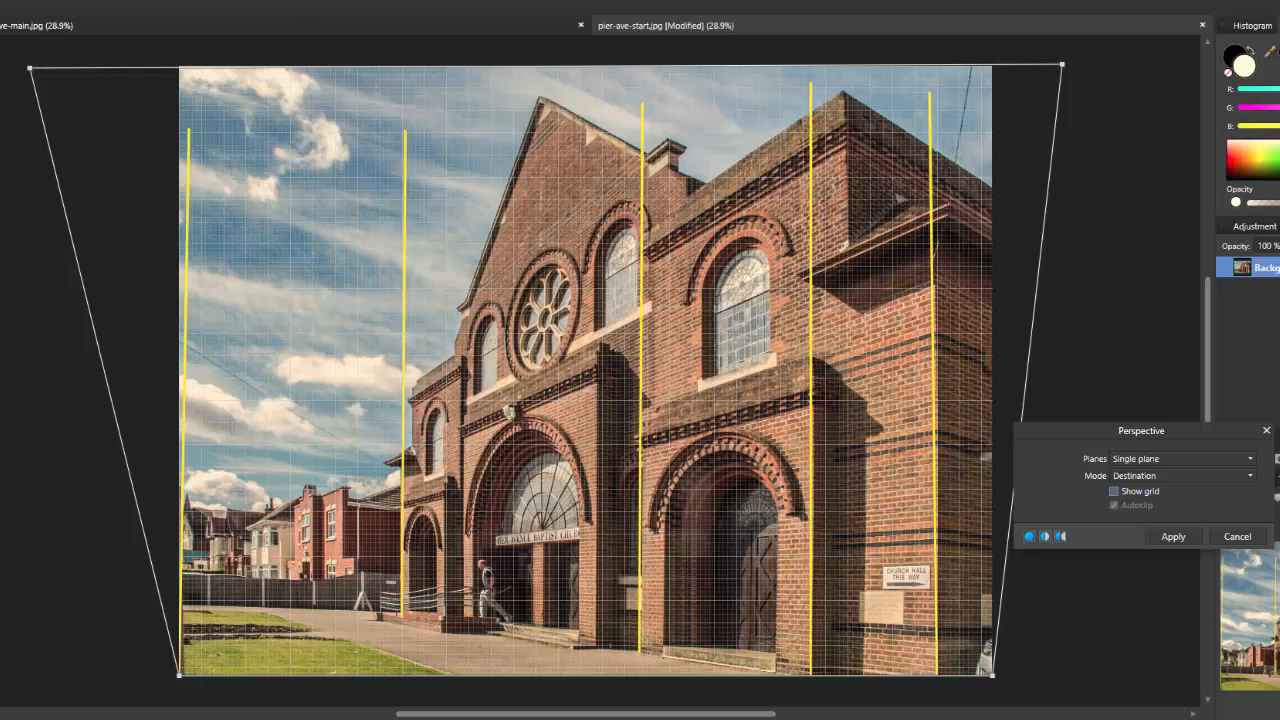
click(340, 5)
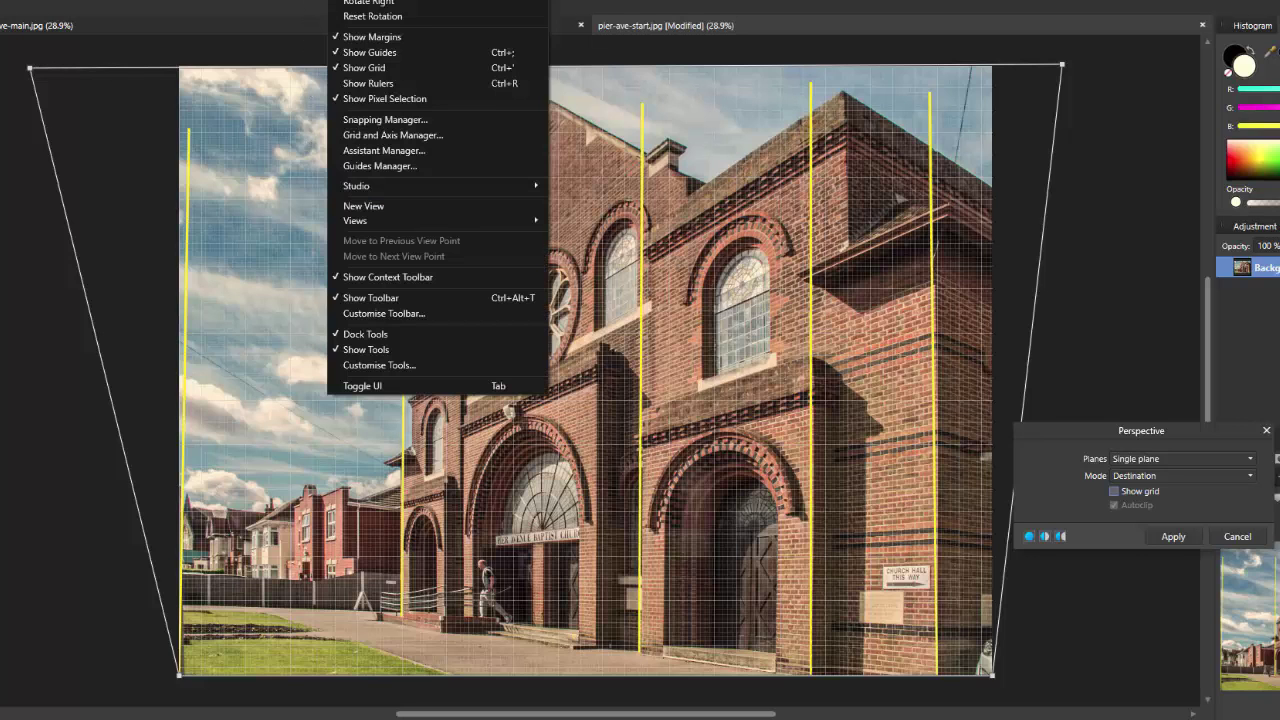
click(378, 70)
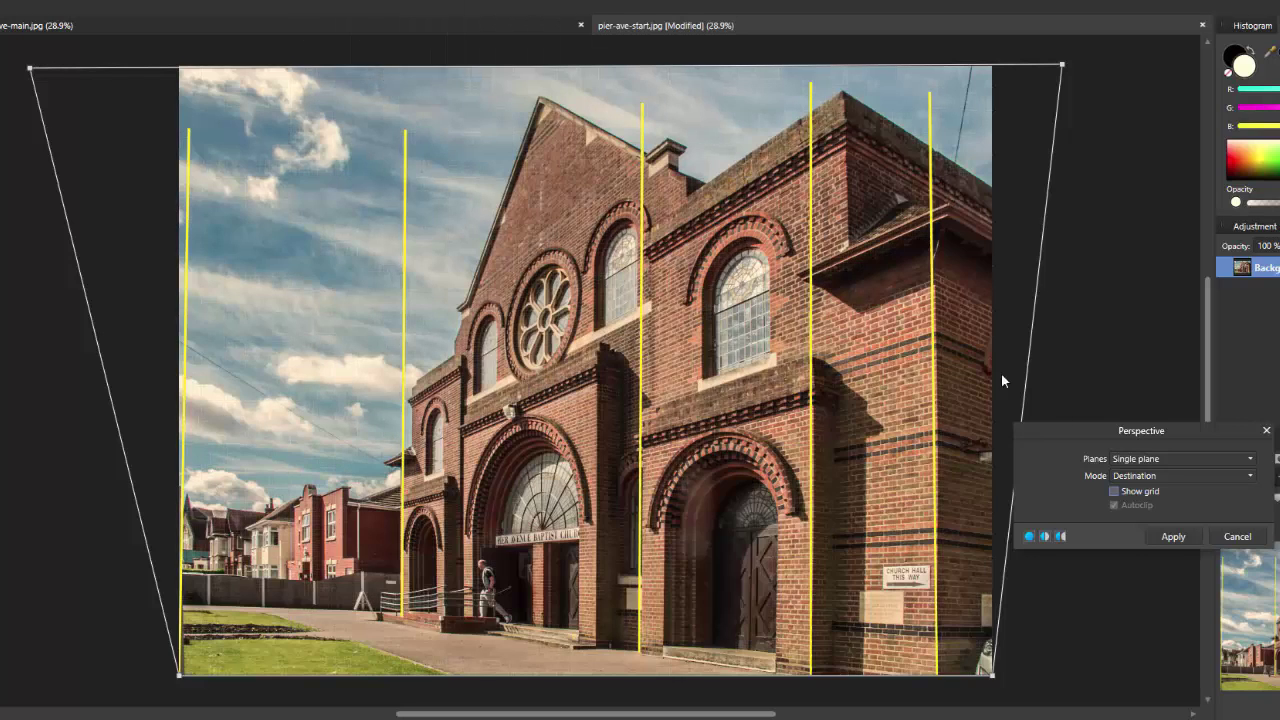
click(1115, 490)
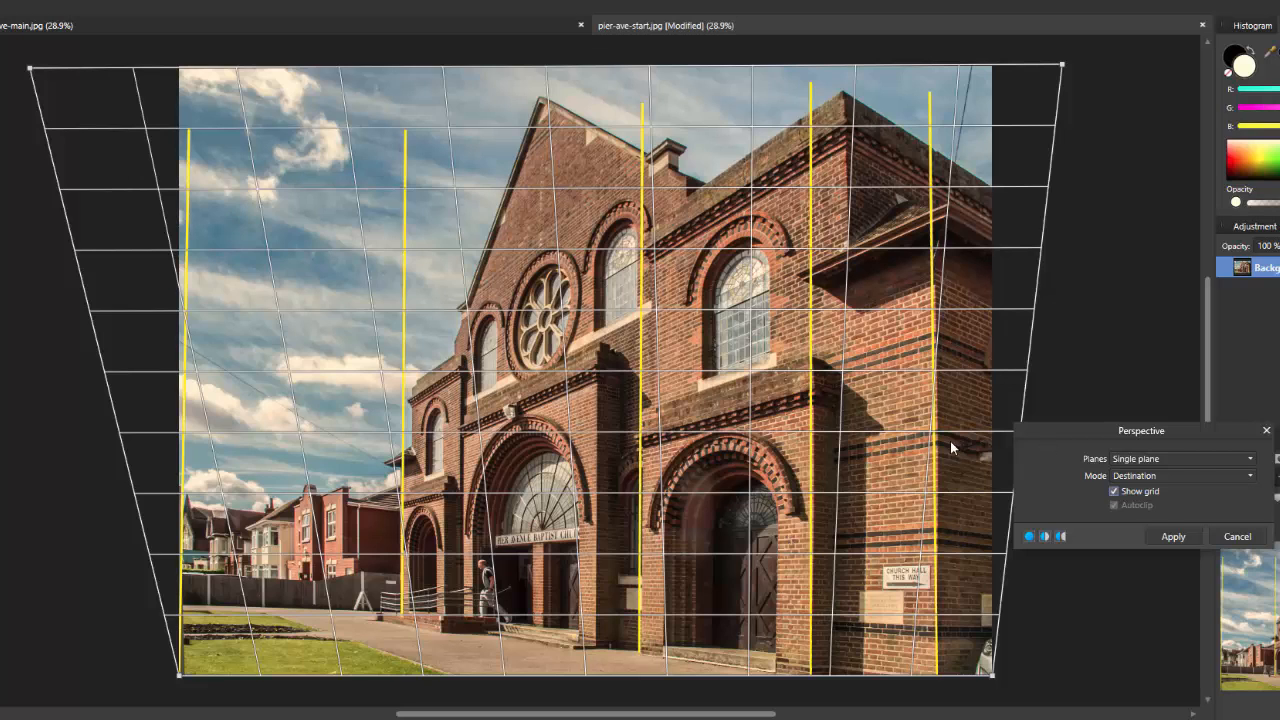
click(1114, 492)
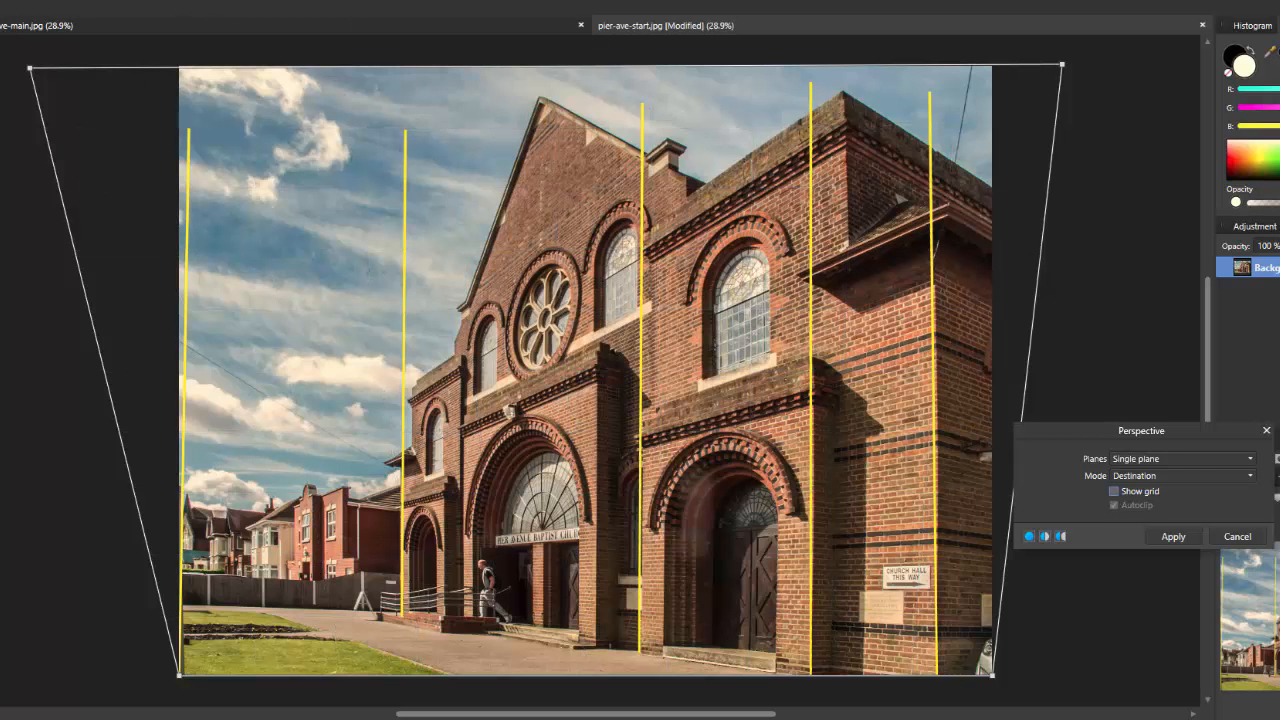
click(345, 3)
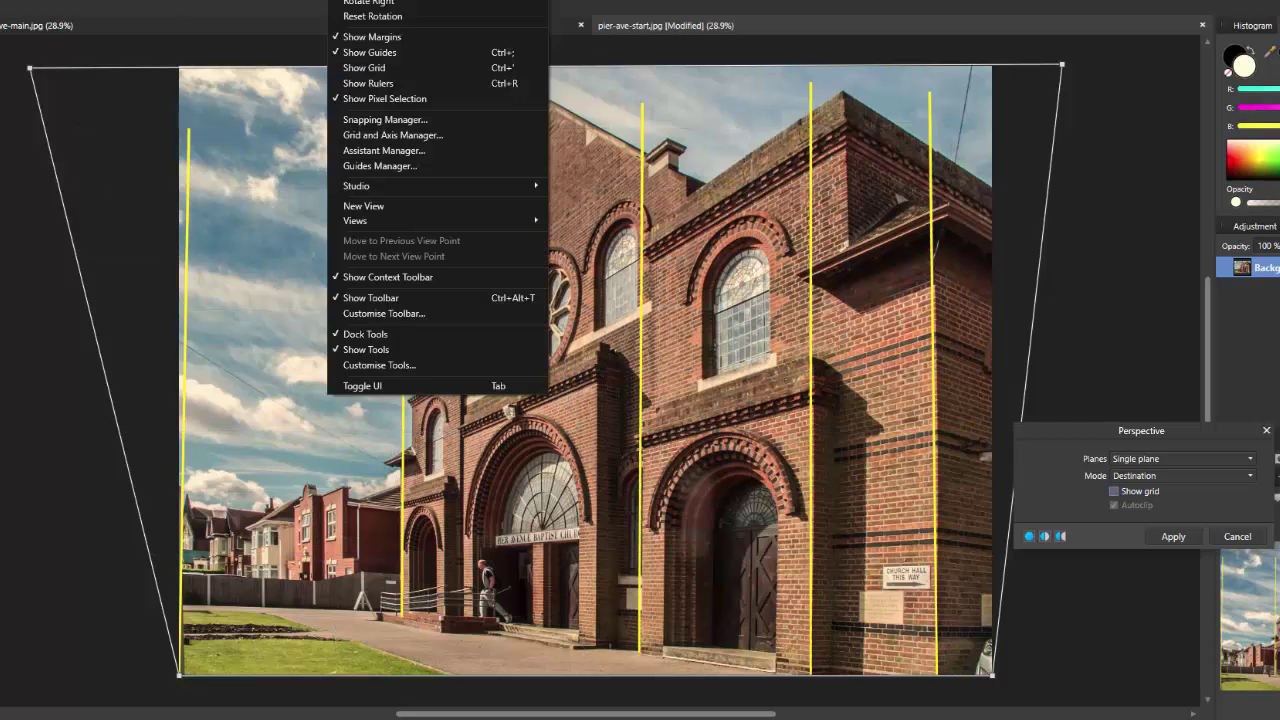
click(373, 69)
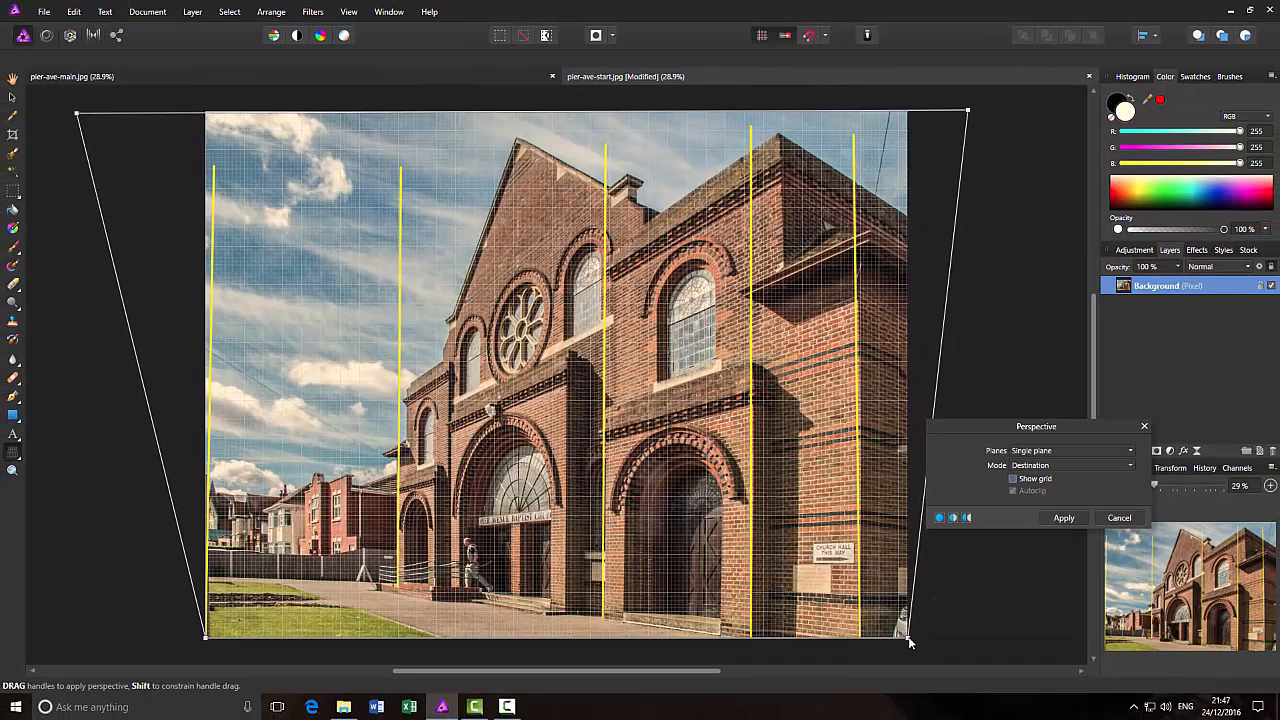
Nudge the bottom-left and bottom-right perspective corners until the walls match the guides.
drag(909, 642, 902, 639)
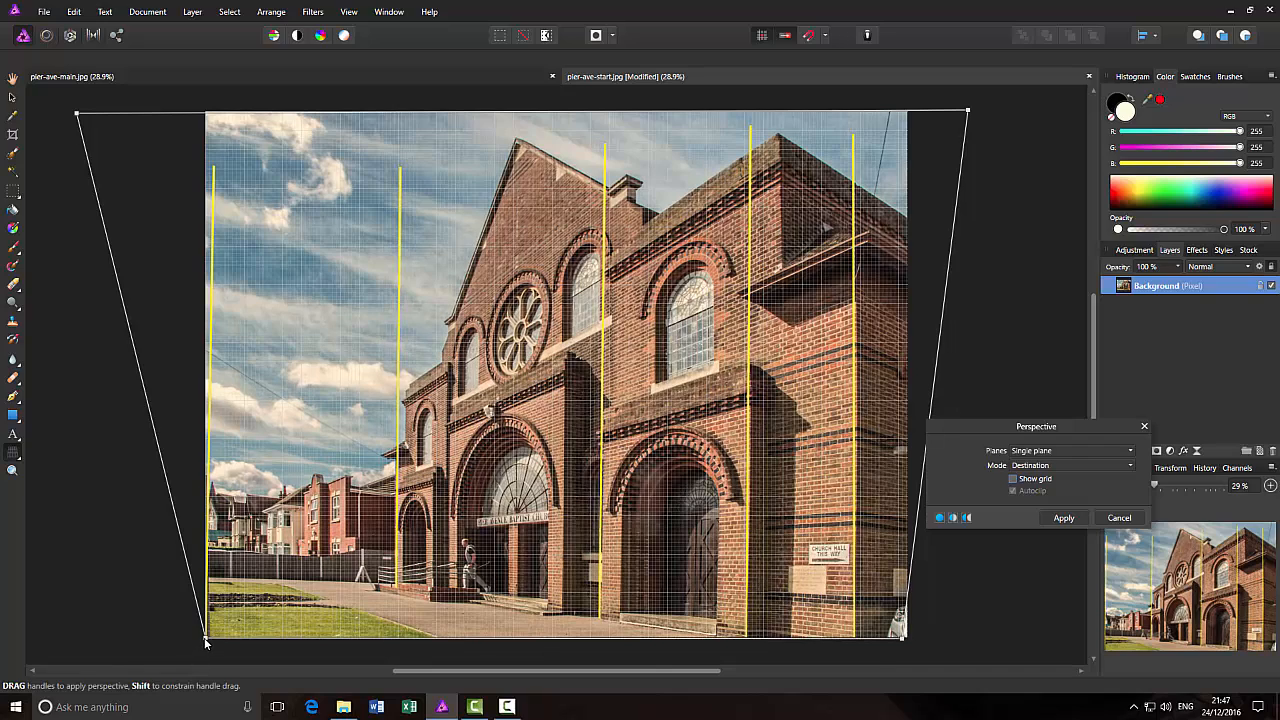
drag(210, 643, 209, 650)
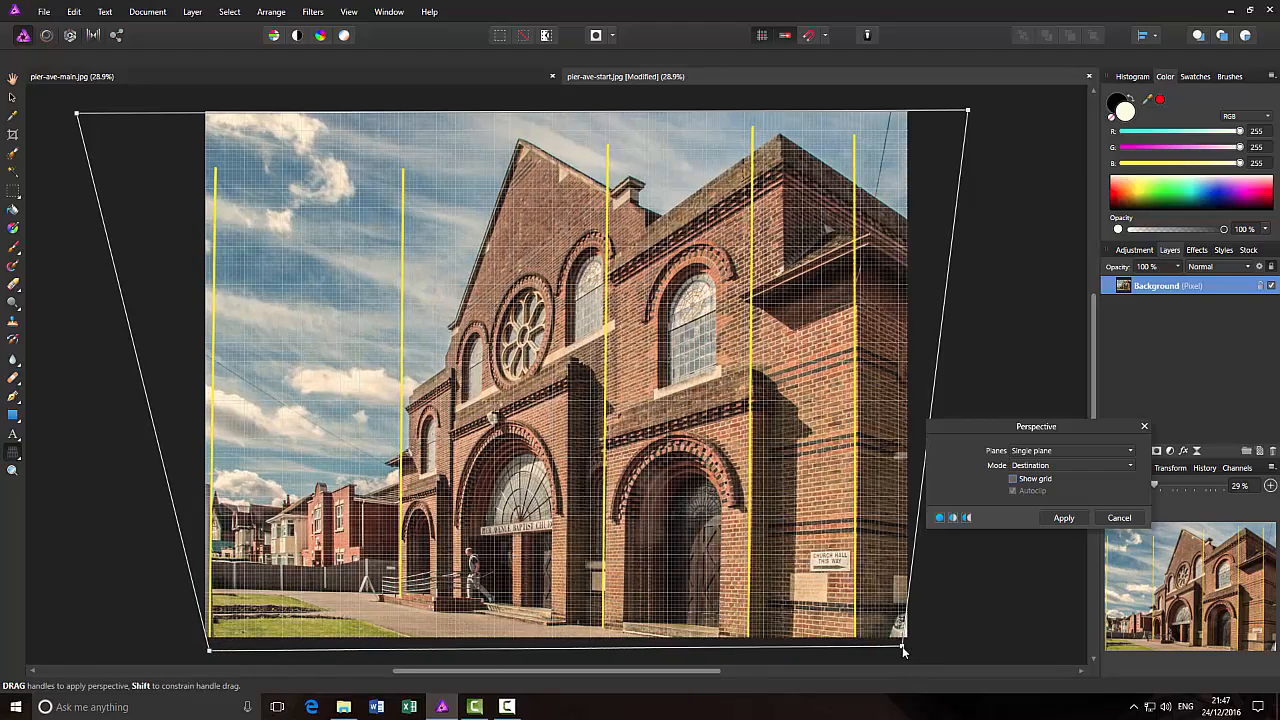
drag(903, 644, 905, 657)
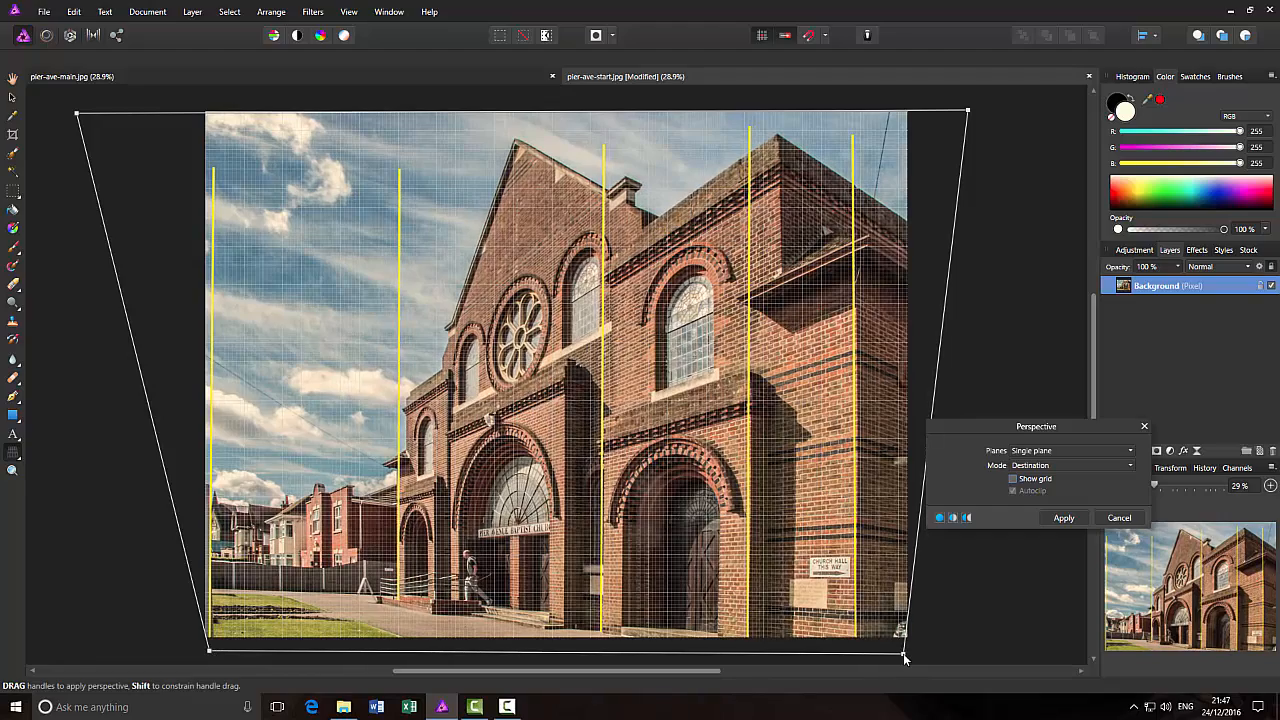
drag(905, 657, 903, 633)
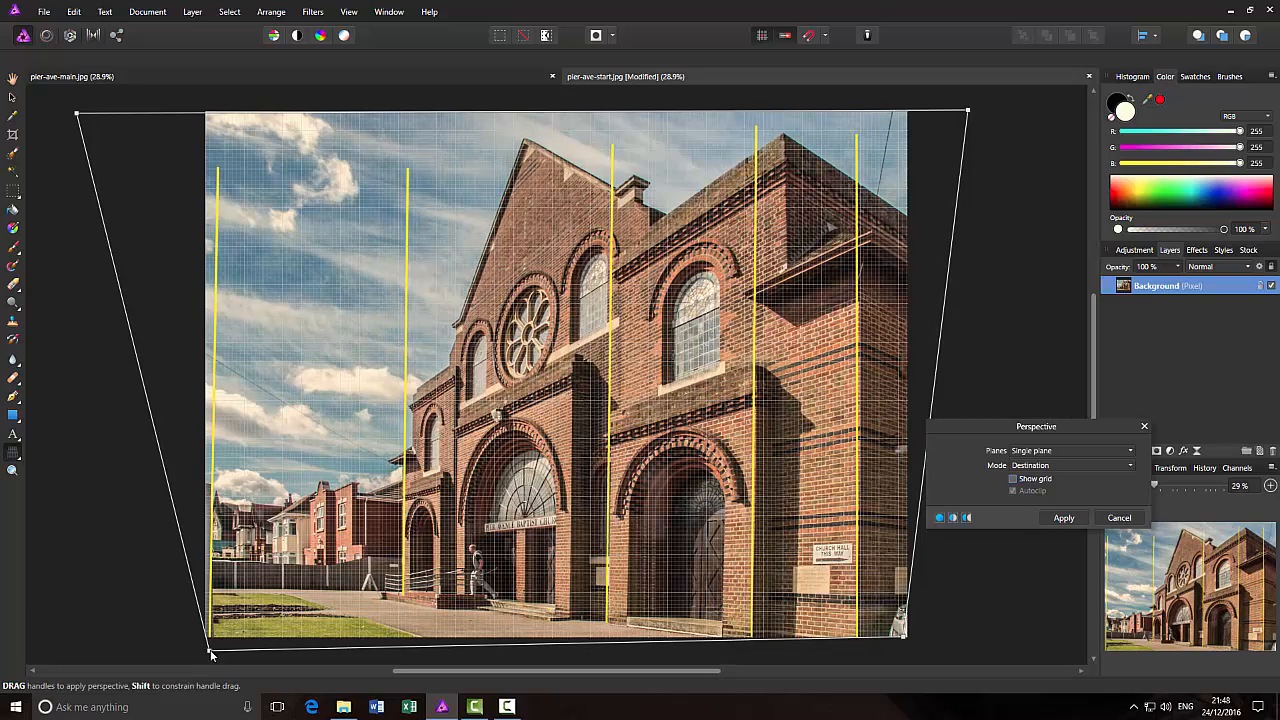
drag(208, 652, 210, 642)
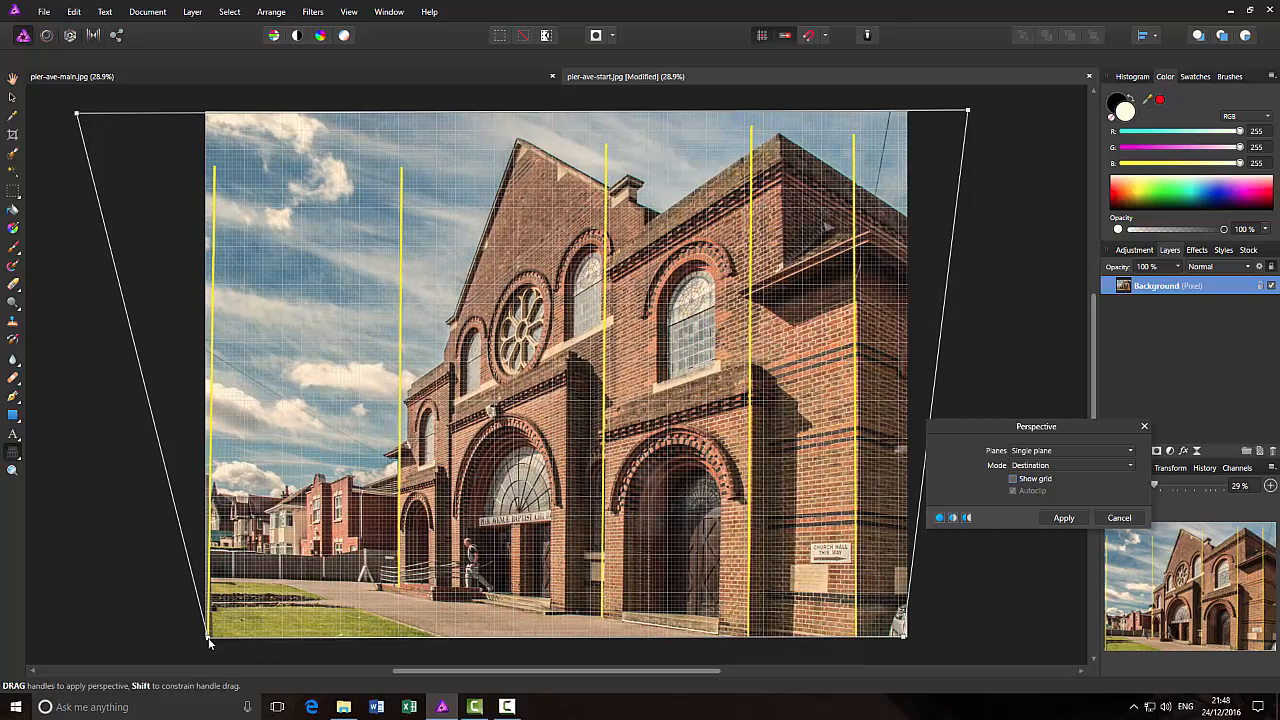
drag(209, 643, 213, 640)
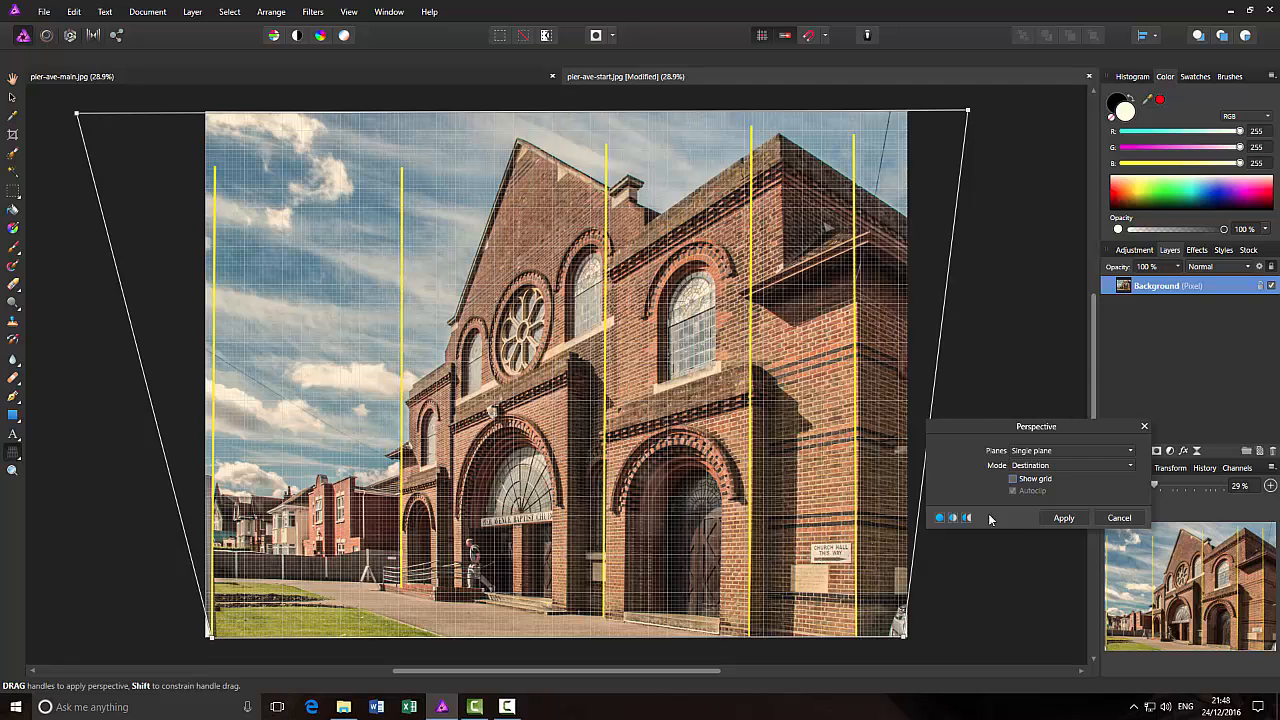
Apply the perspective correction, turn off View > Show Grid, and switch to pier-ave-main.jpg.
click(1064, 518)
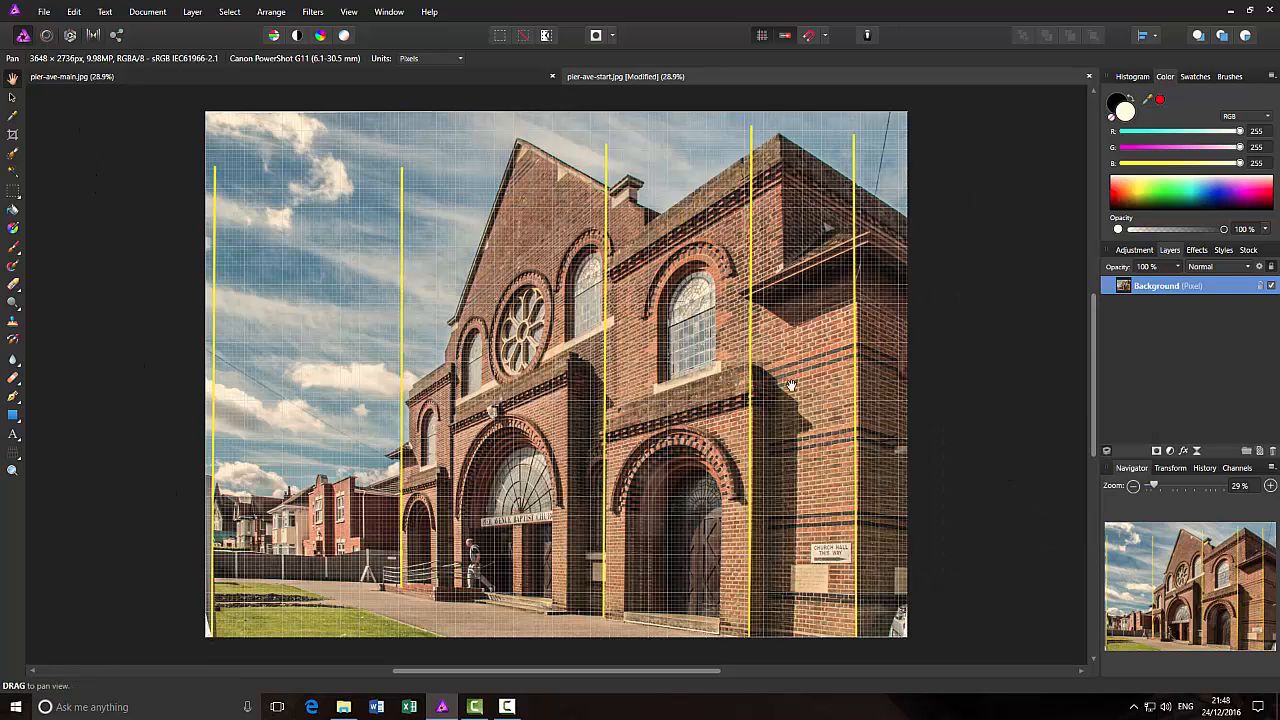
click(348, 11)
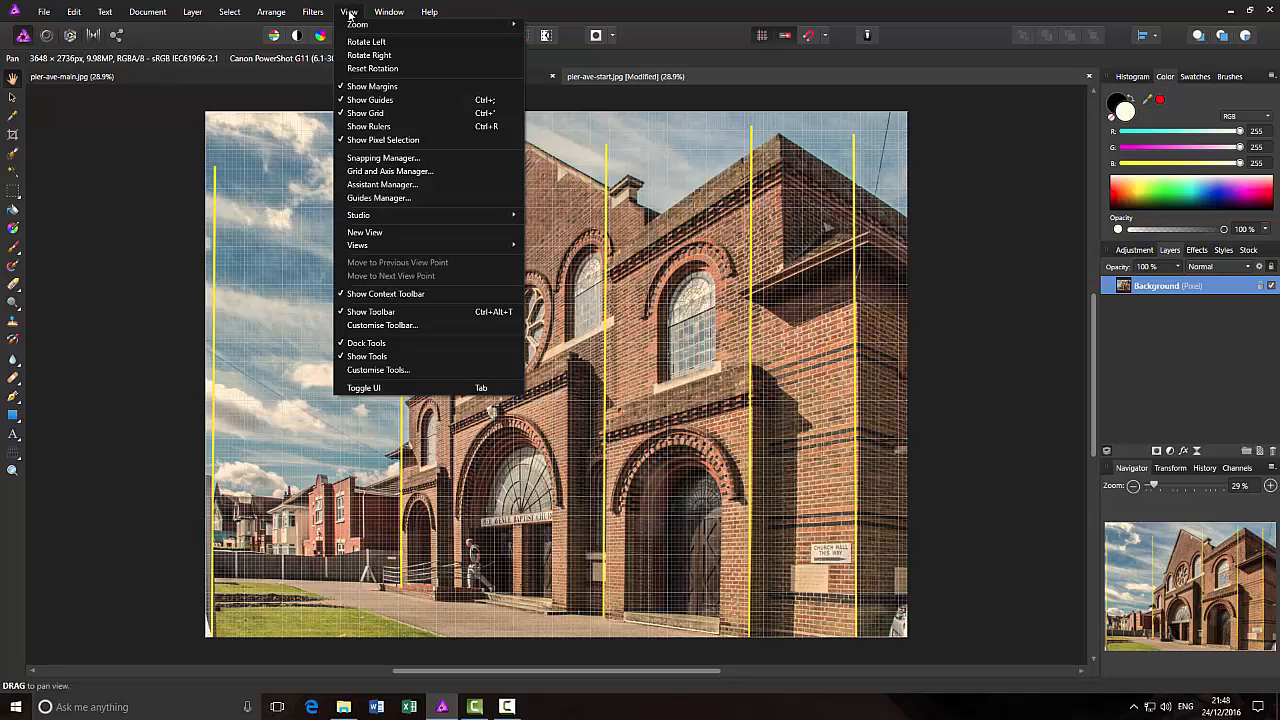
click(364, 113)
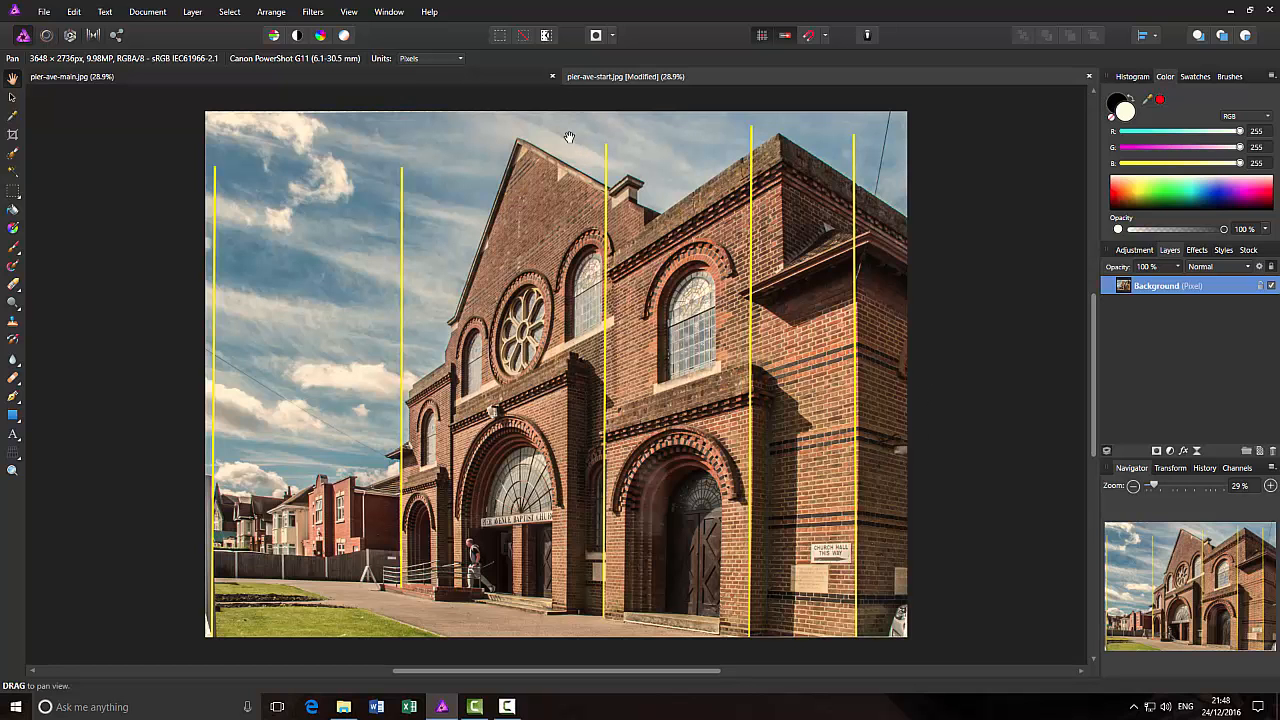
click(136, 79)
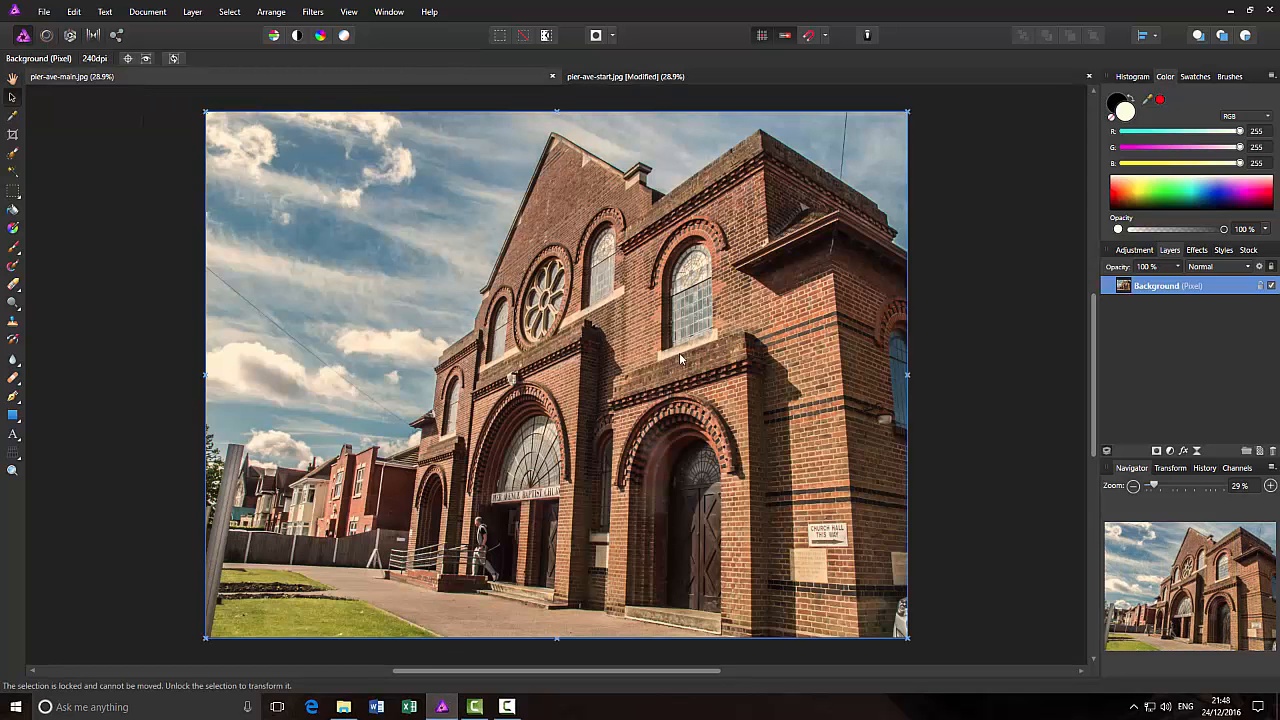
Switch back to the straightened pier-ave-start.jpg document.
click(688, 78)
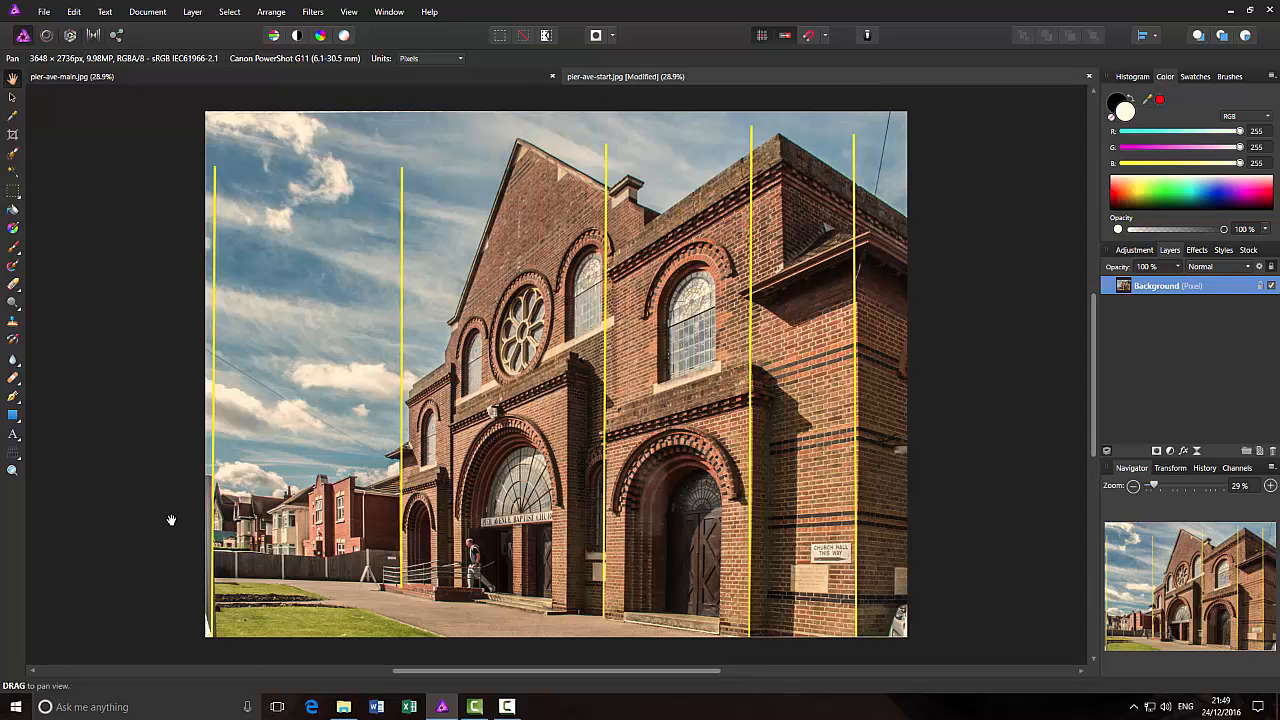
Return to pier-ave-main.jpg and add a live Perspective filter layer to its Background.
click(195, 78)
key(v)
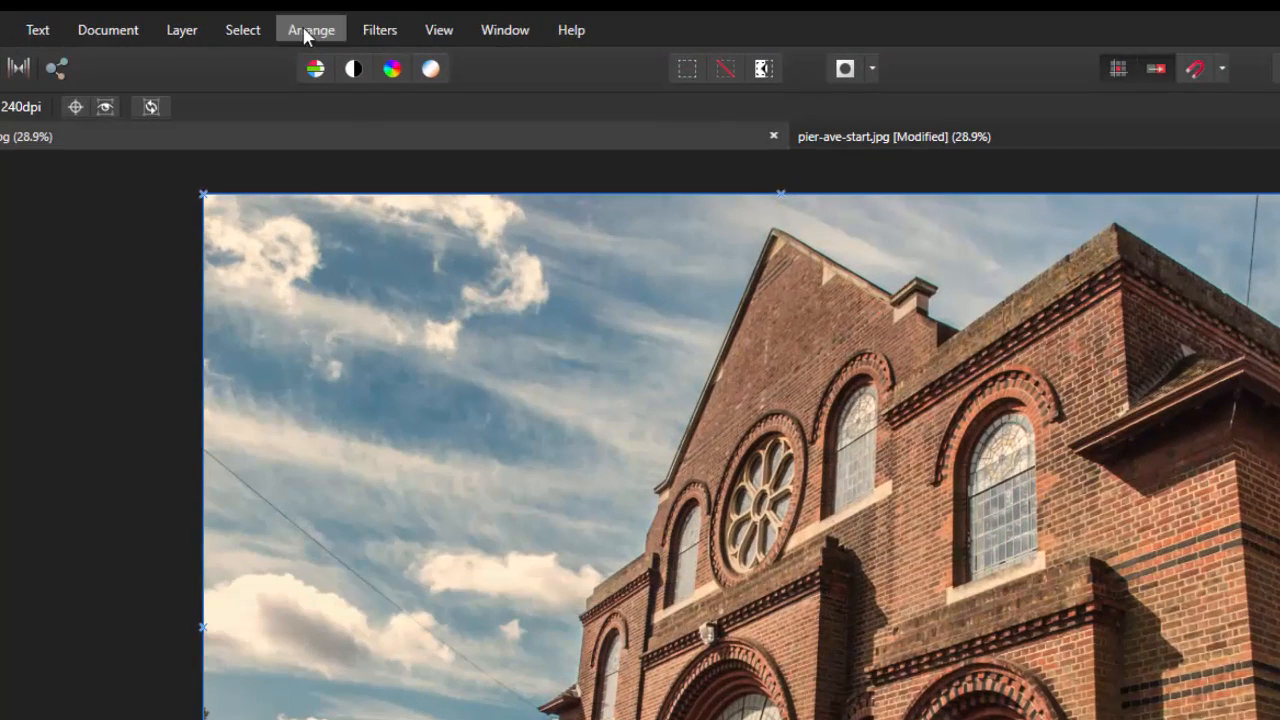
click(190, 30)
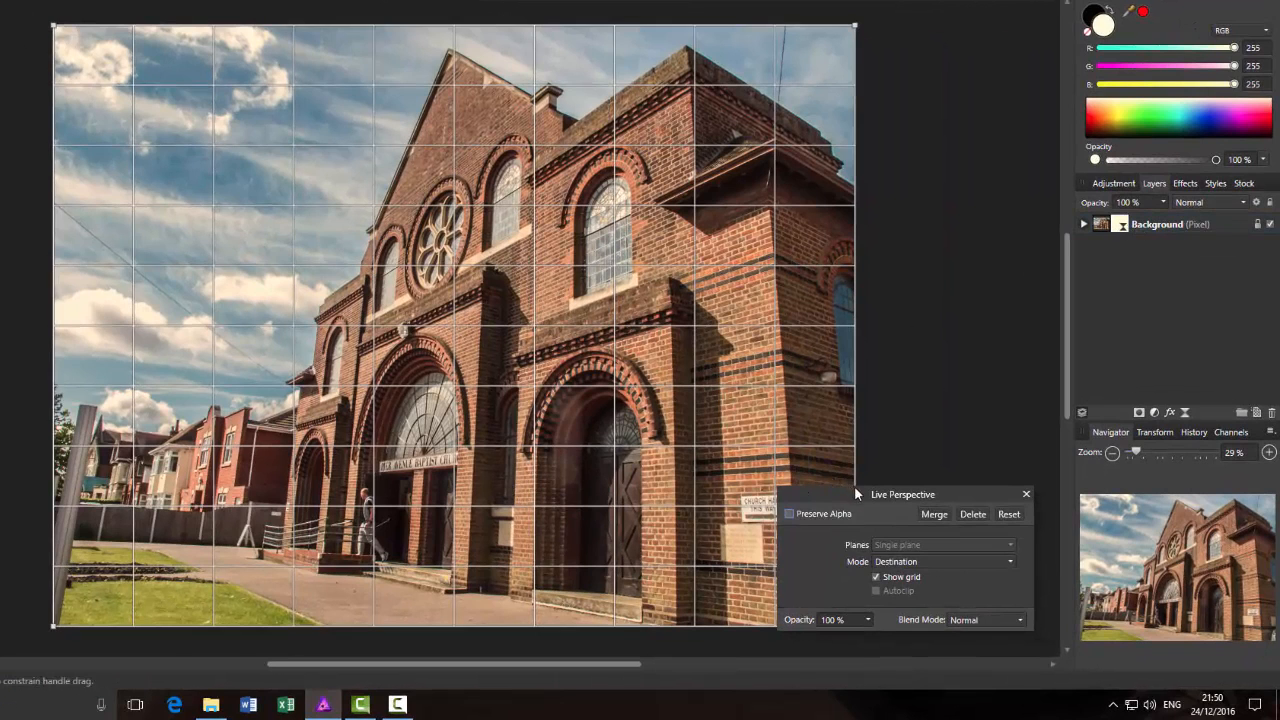
Pull the perspective's top-left handle outward, hide its grid and show the fine document grid instead.
drag(859, 491, 937, 374)
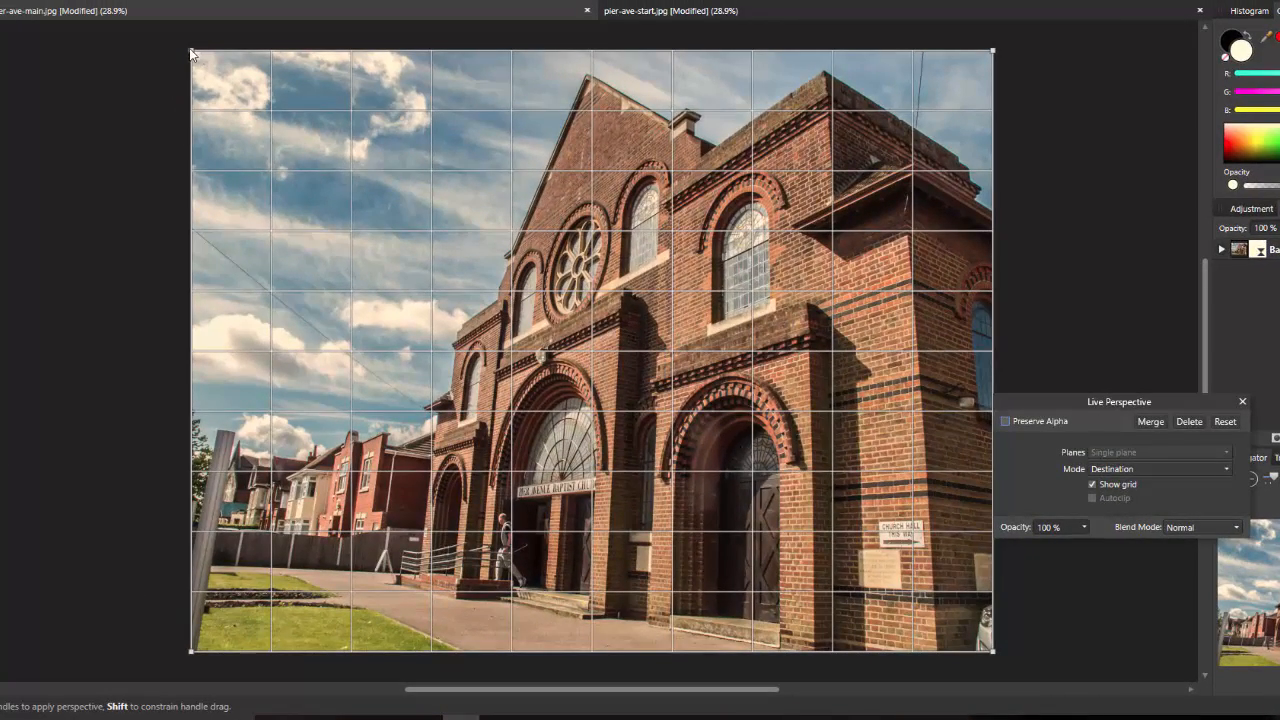
drag(192, 52, 99, 52)
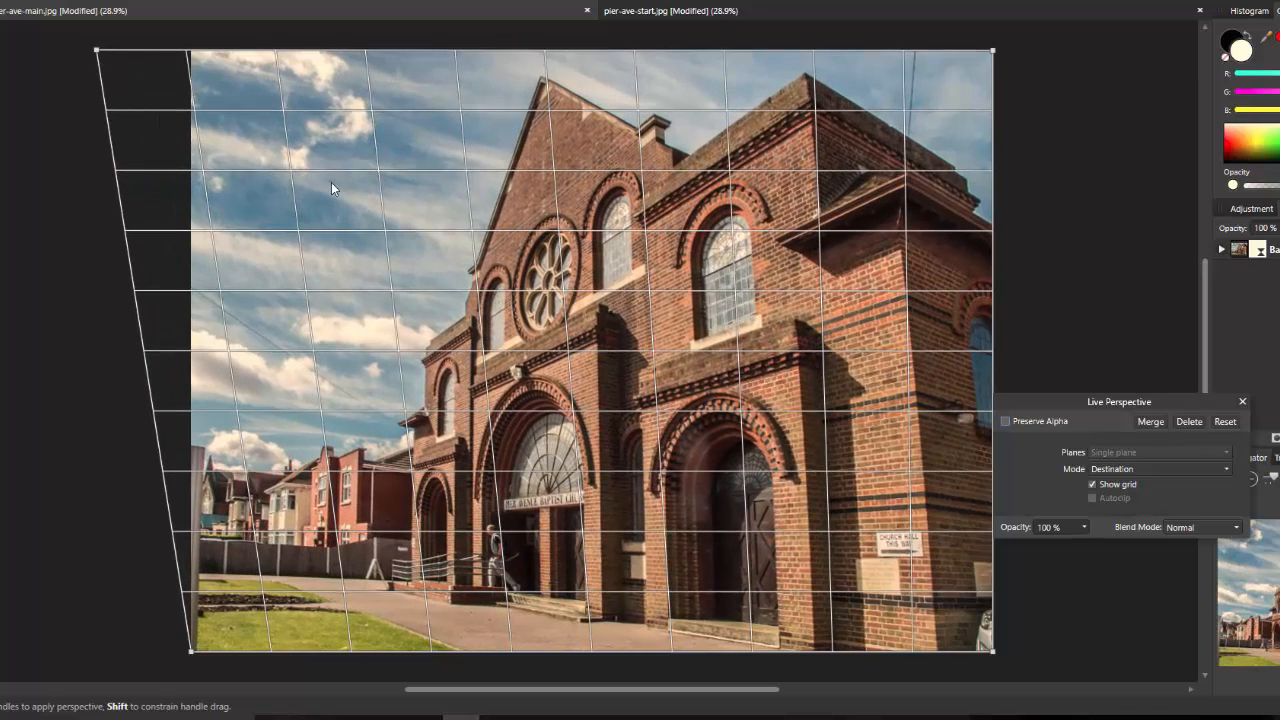
click(1092, 485)
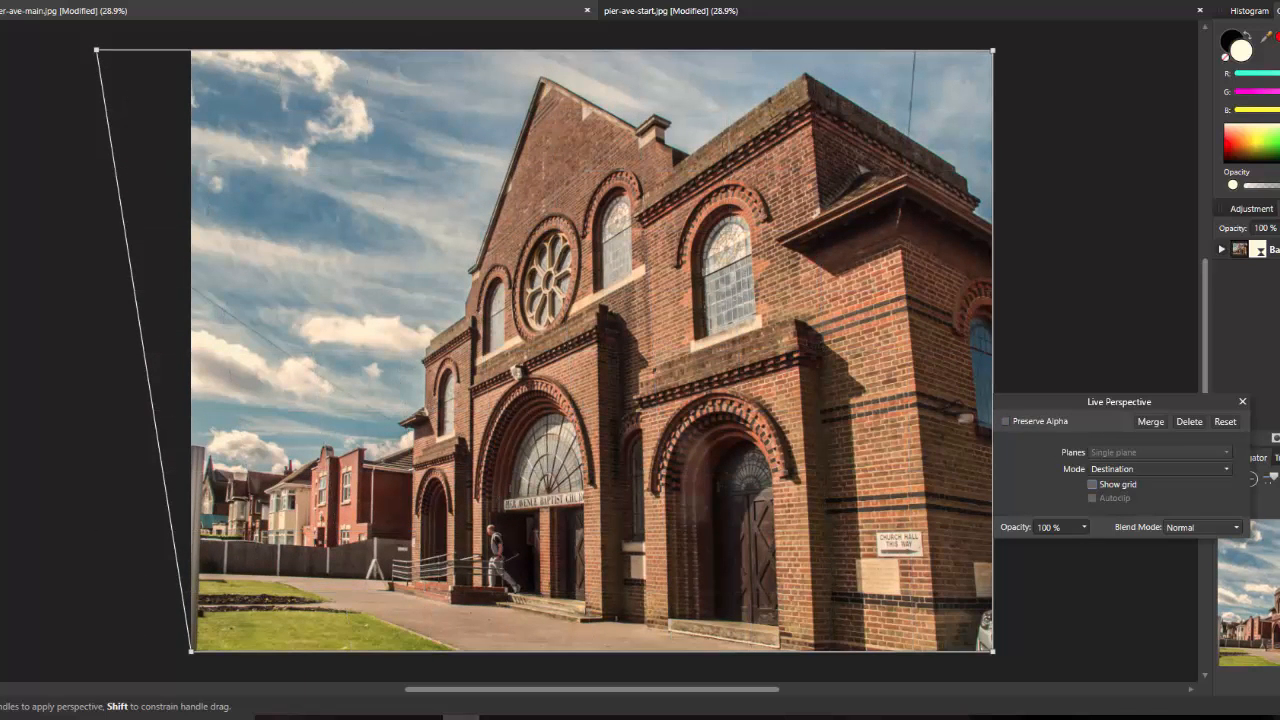
click(345, 4)
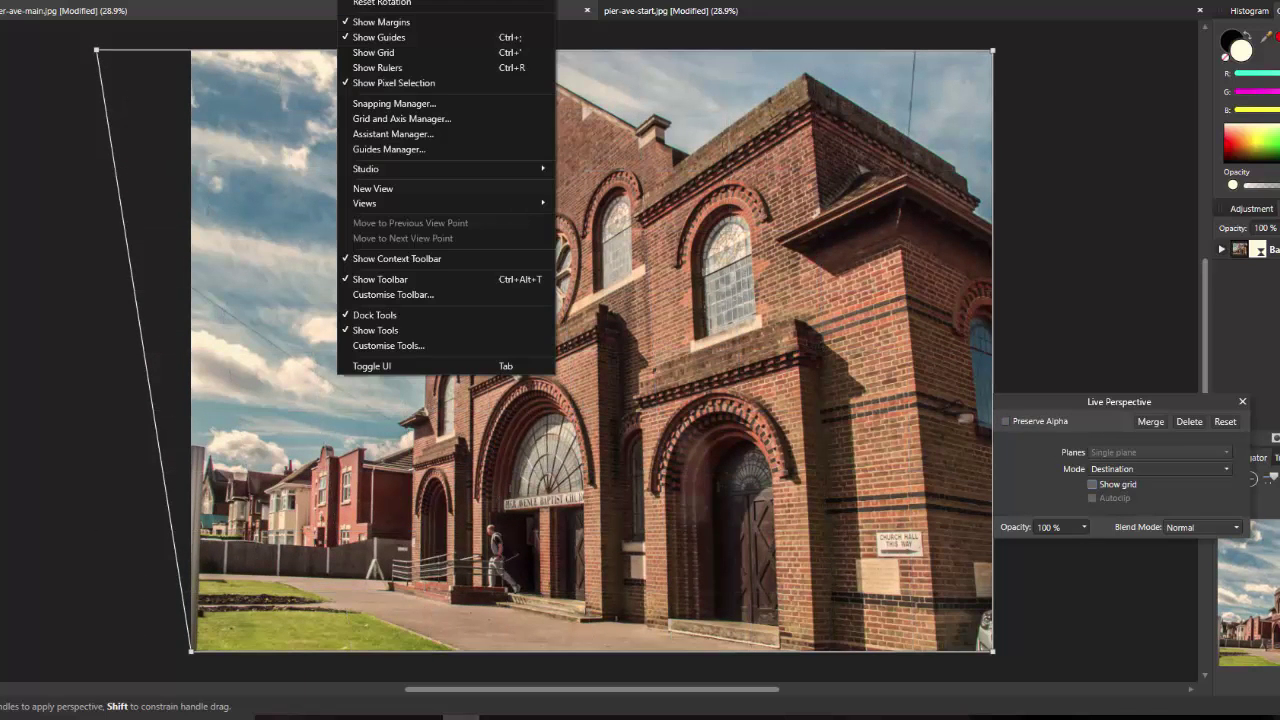
click(382, 52)
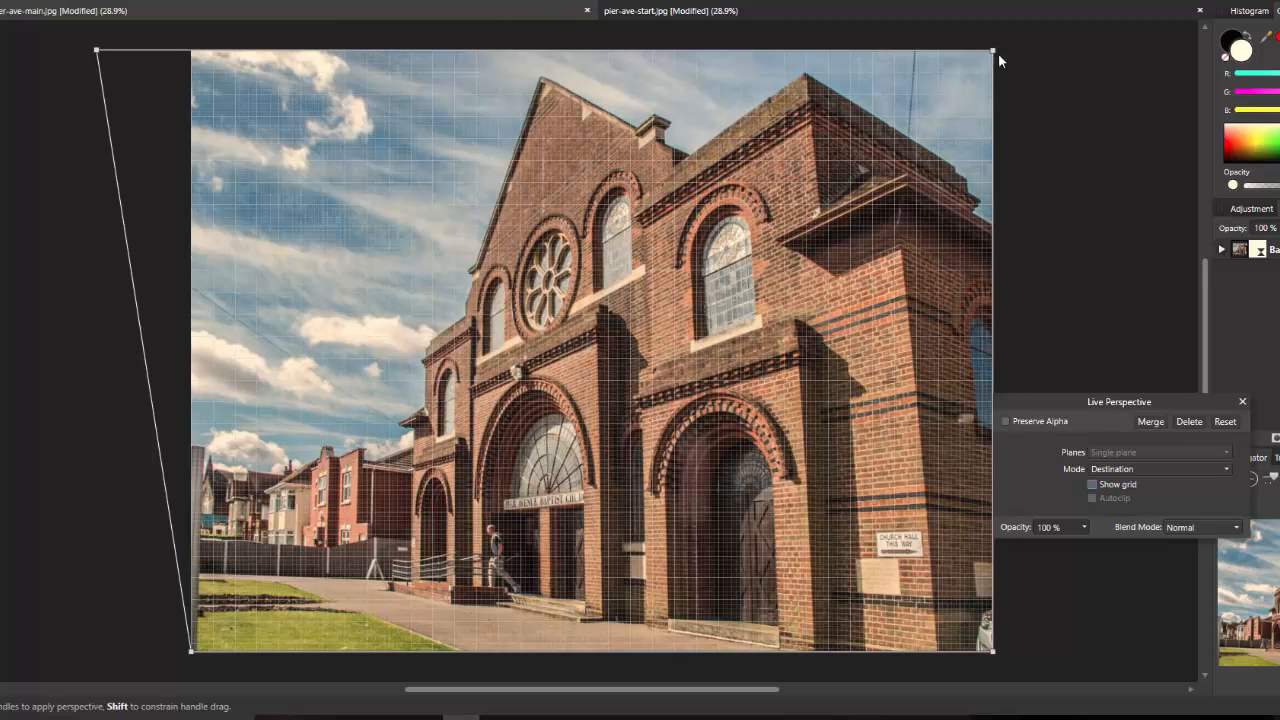
Adjust the top-right, bottom-left and top-left handles until the church's verticals stand upright.
mouse_move(994, 50)
mouse_down()
mouse_move(1034, 50)
mouse_move(1045, 95)
mouse_up()
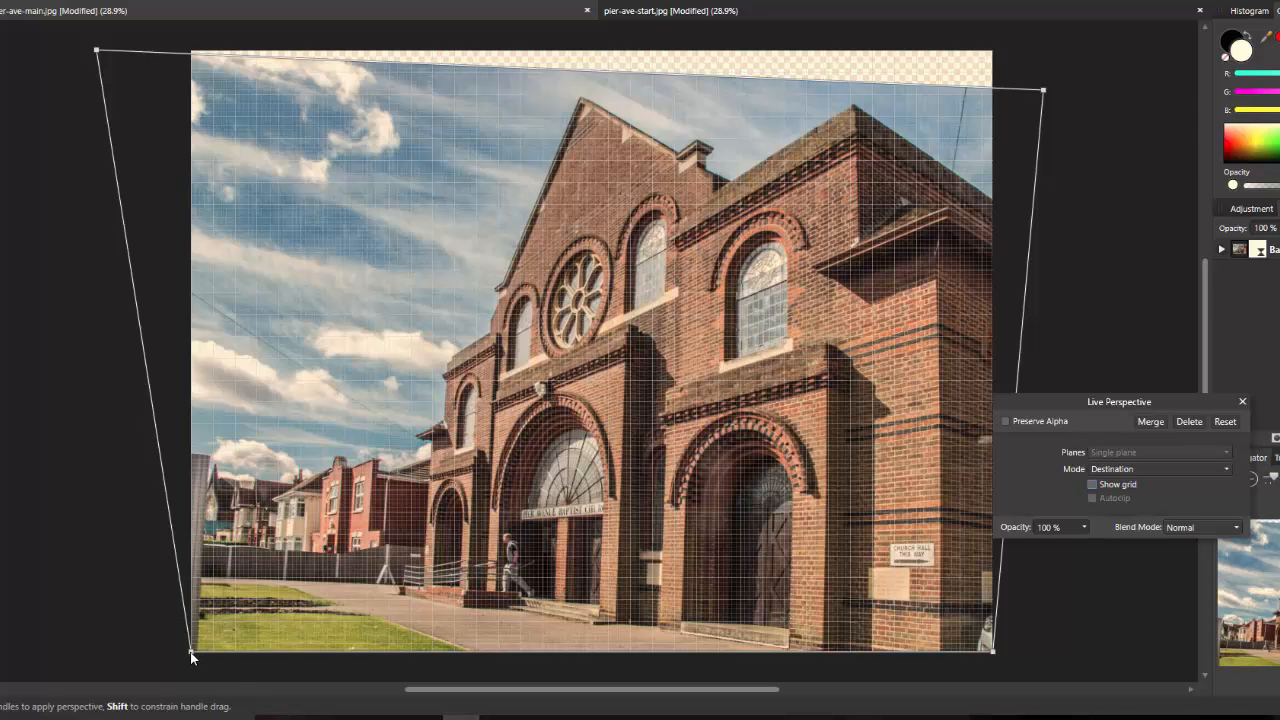
drag(190, 651, 197, 654)
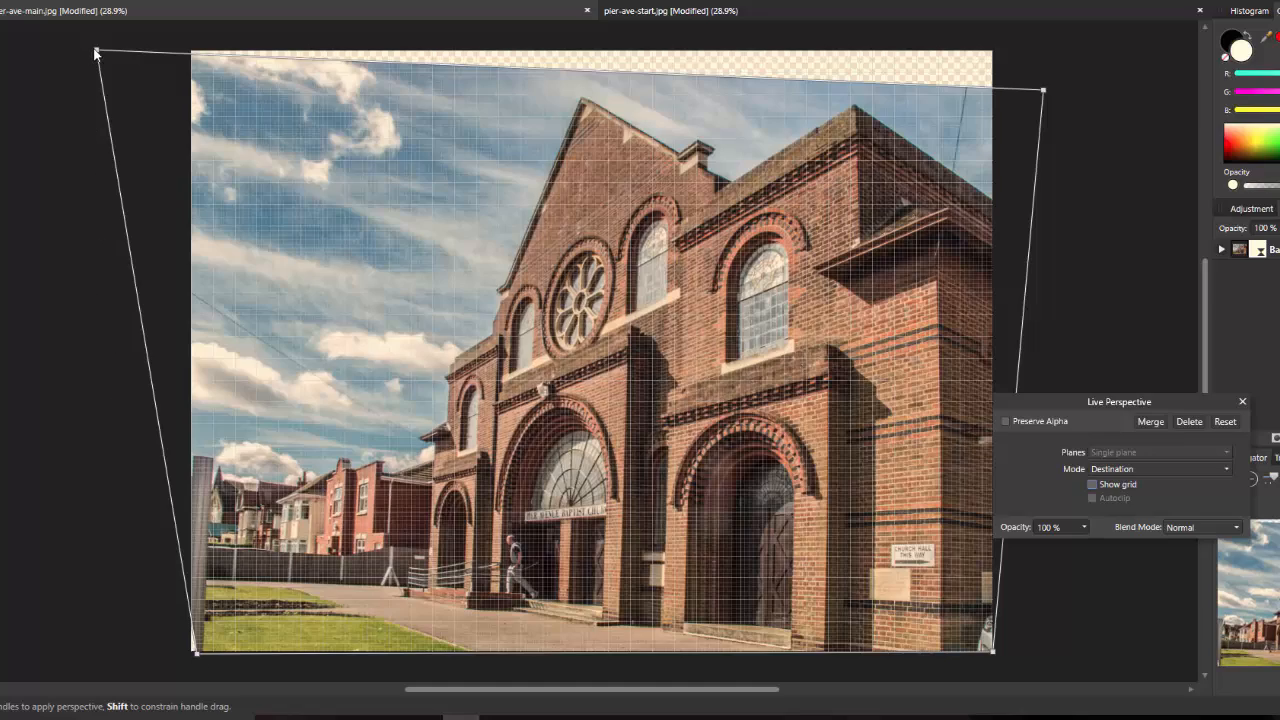
drag(96, 52, 82, 78)
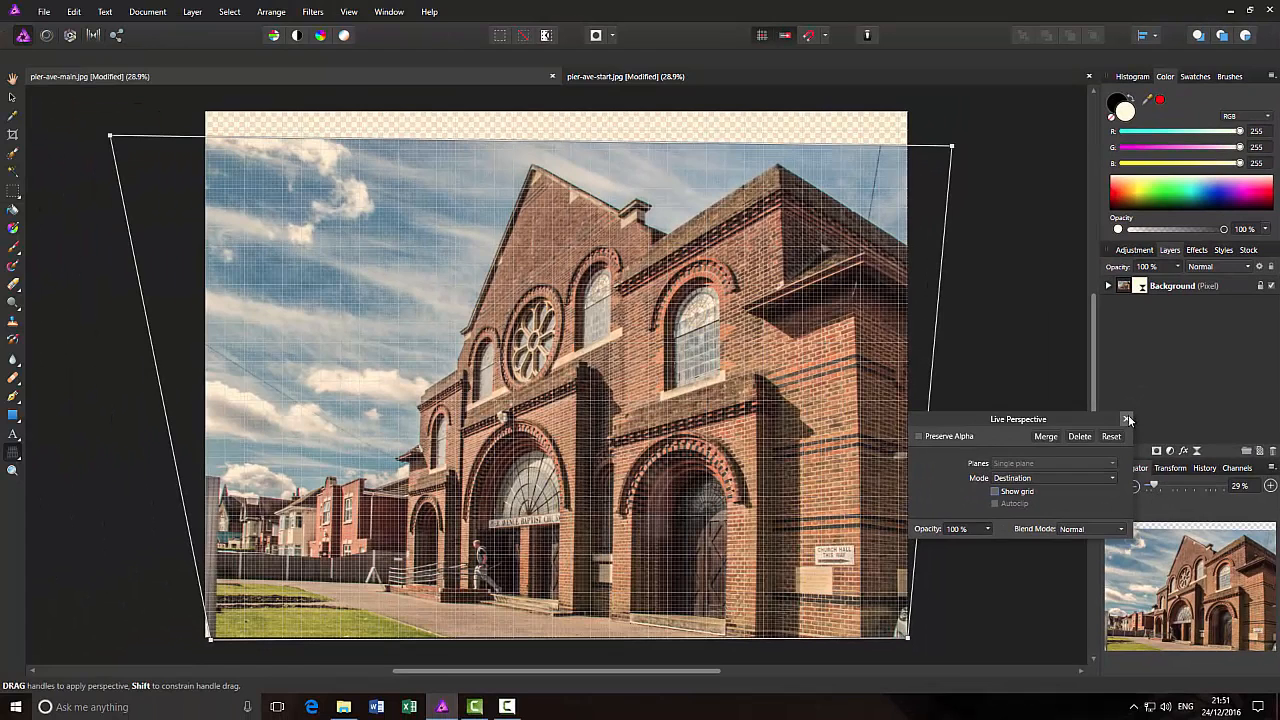
Close the perspective settings, hide the document grid, and briefly reopen the live filter to confirm it stays editable.
click(1128, 419)
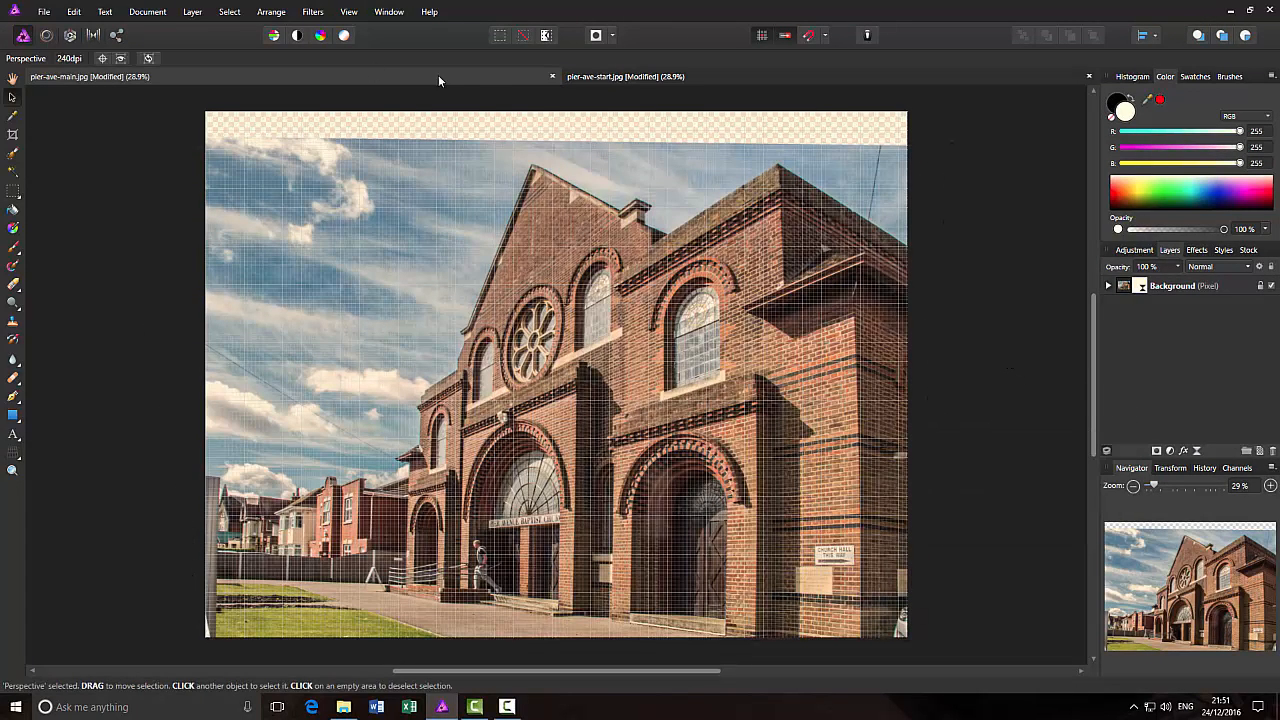
click(351, 17)
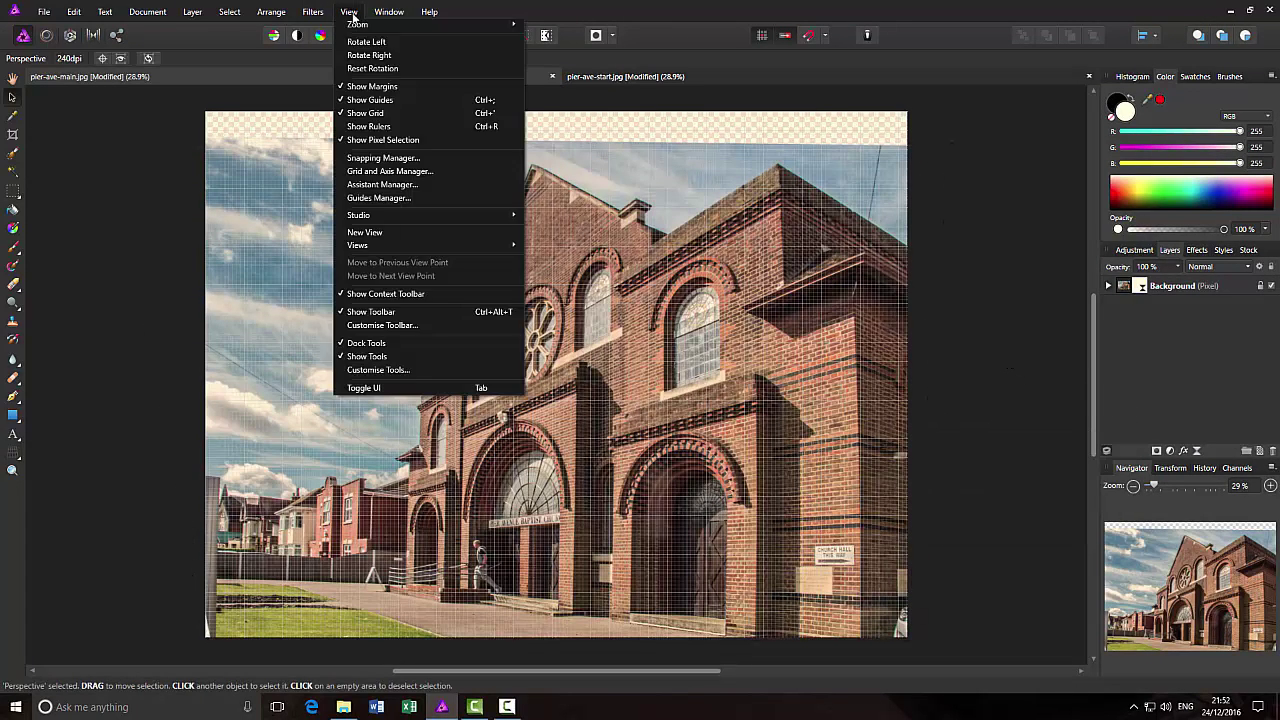
click(365, 113)
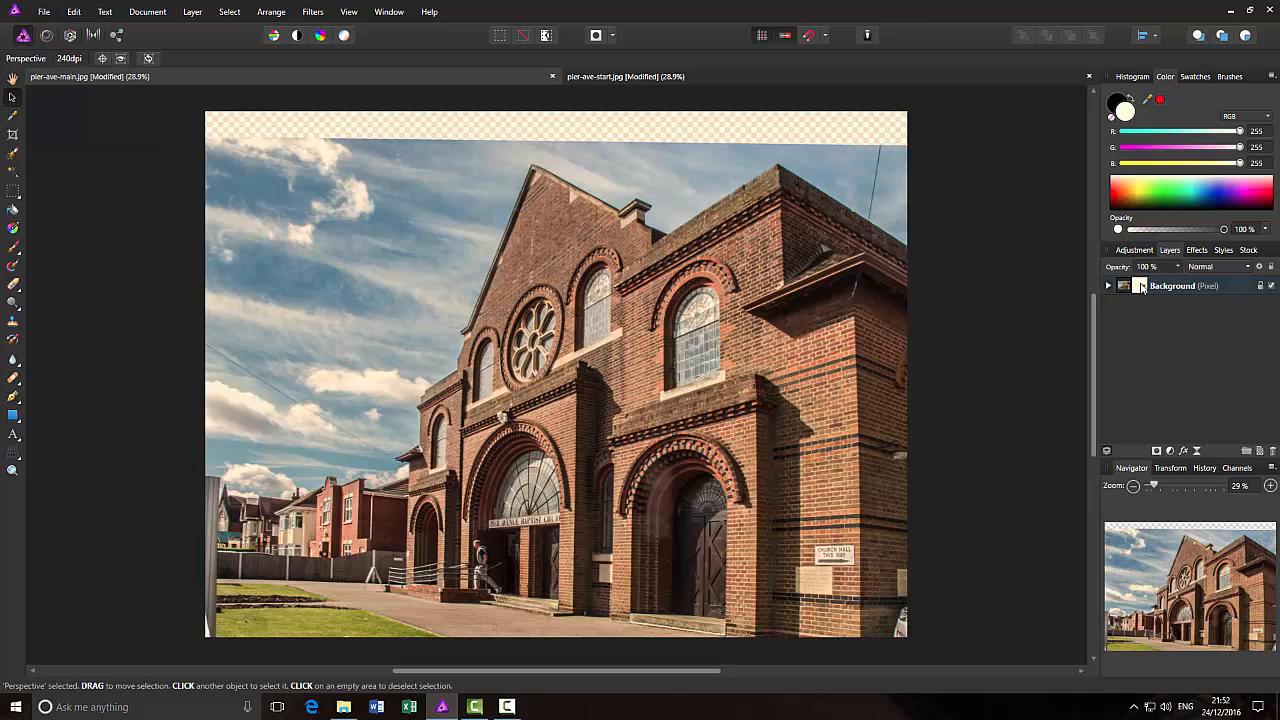
double_click(1140, 286)
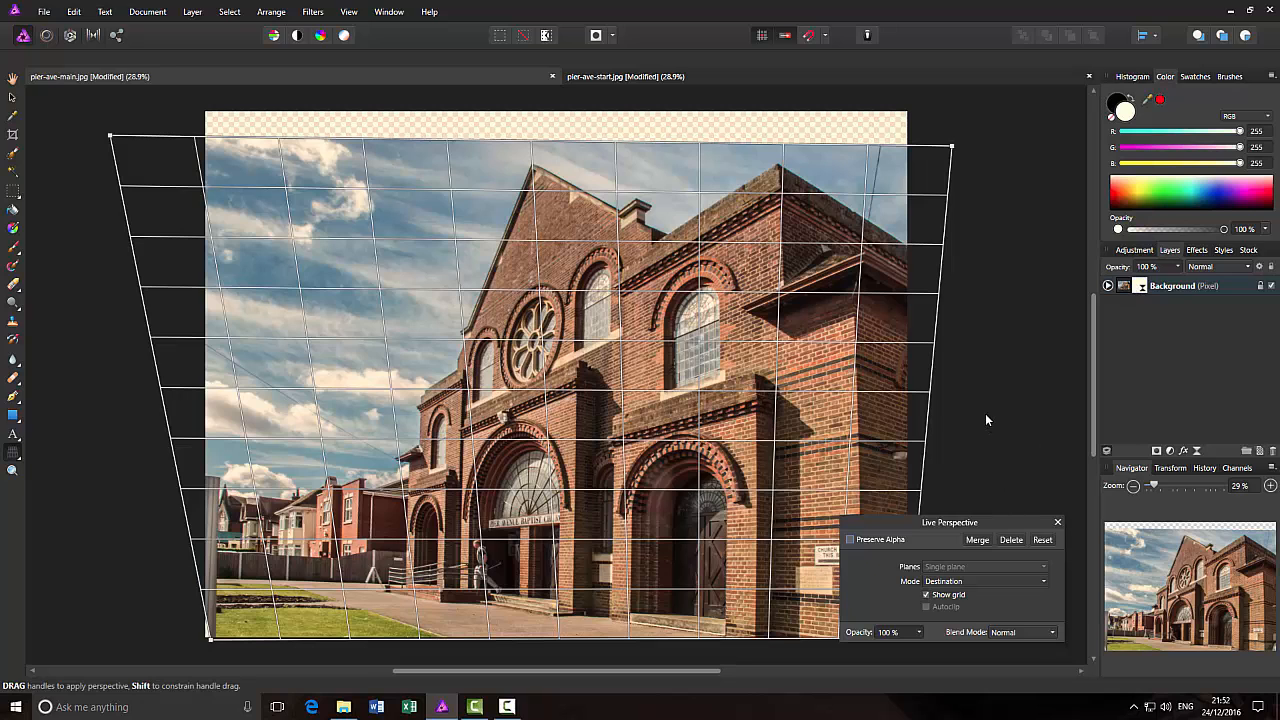
click(1057, 521)
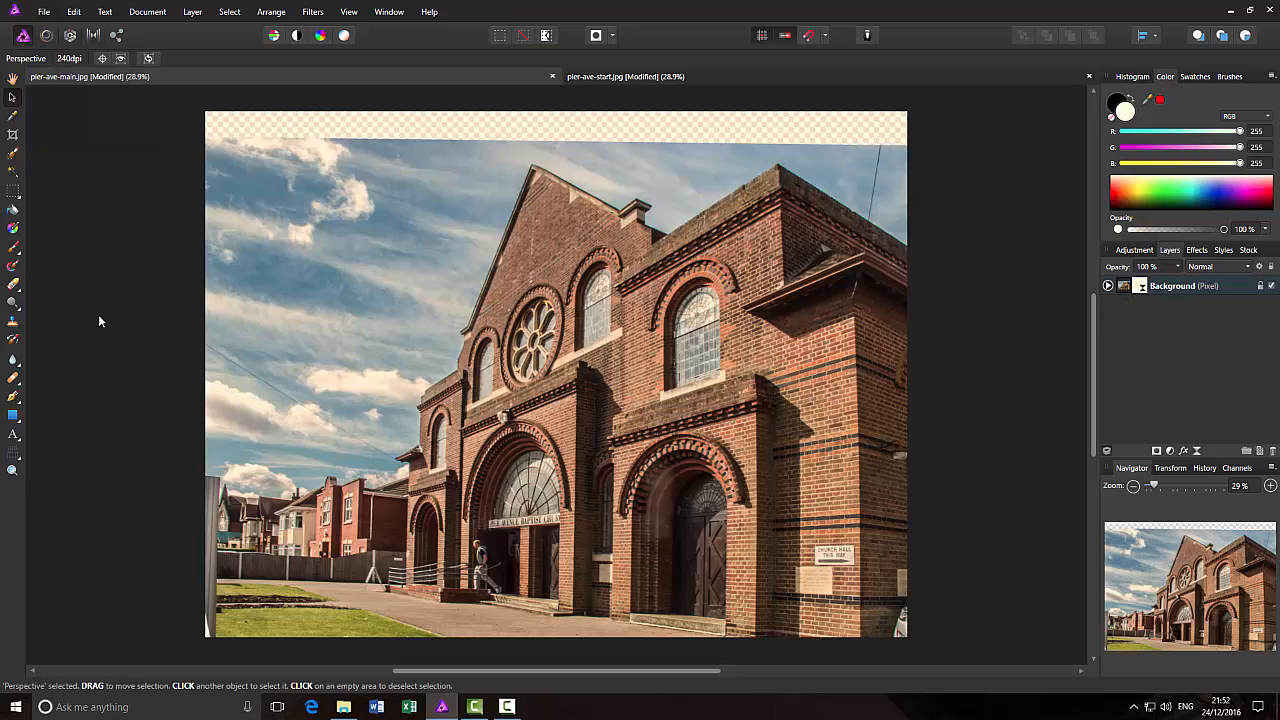
Crop slightly off the left and bottom and below the transparent top strip, then apply.
click(12, 135)
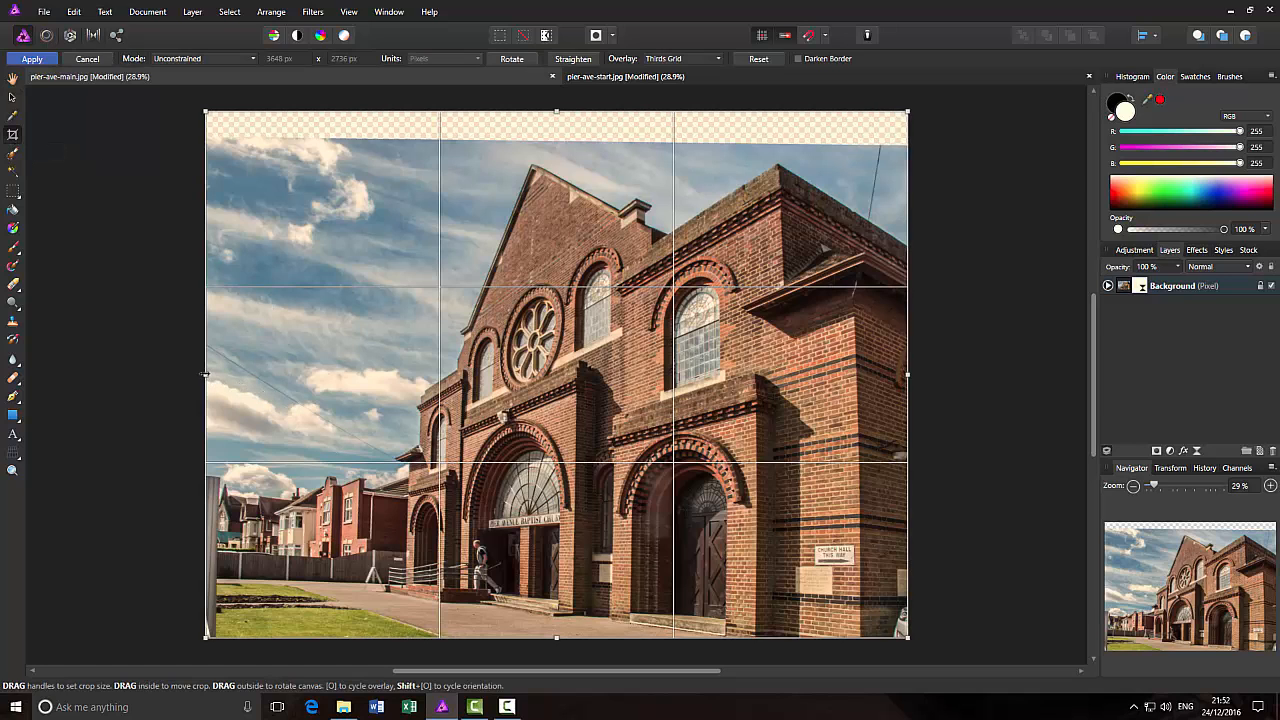
drag(205, 375, 214, 375)
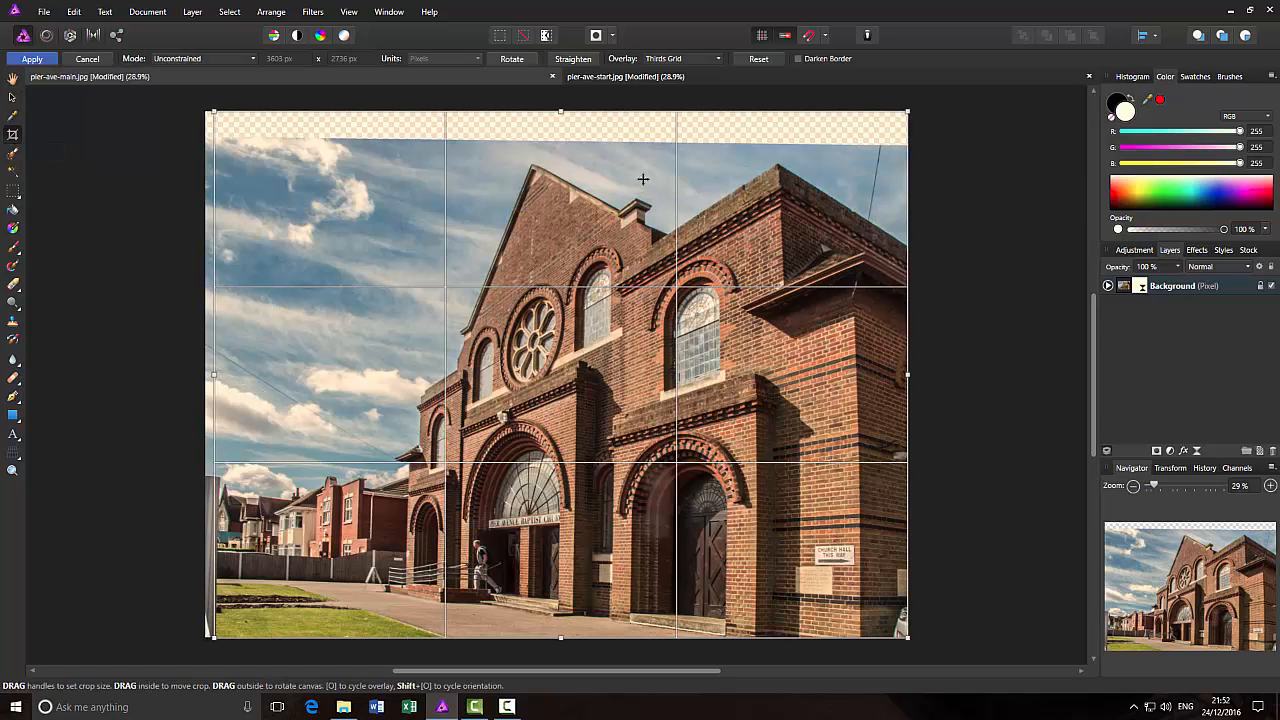
drag(560, 112, 560, 145)
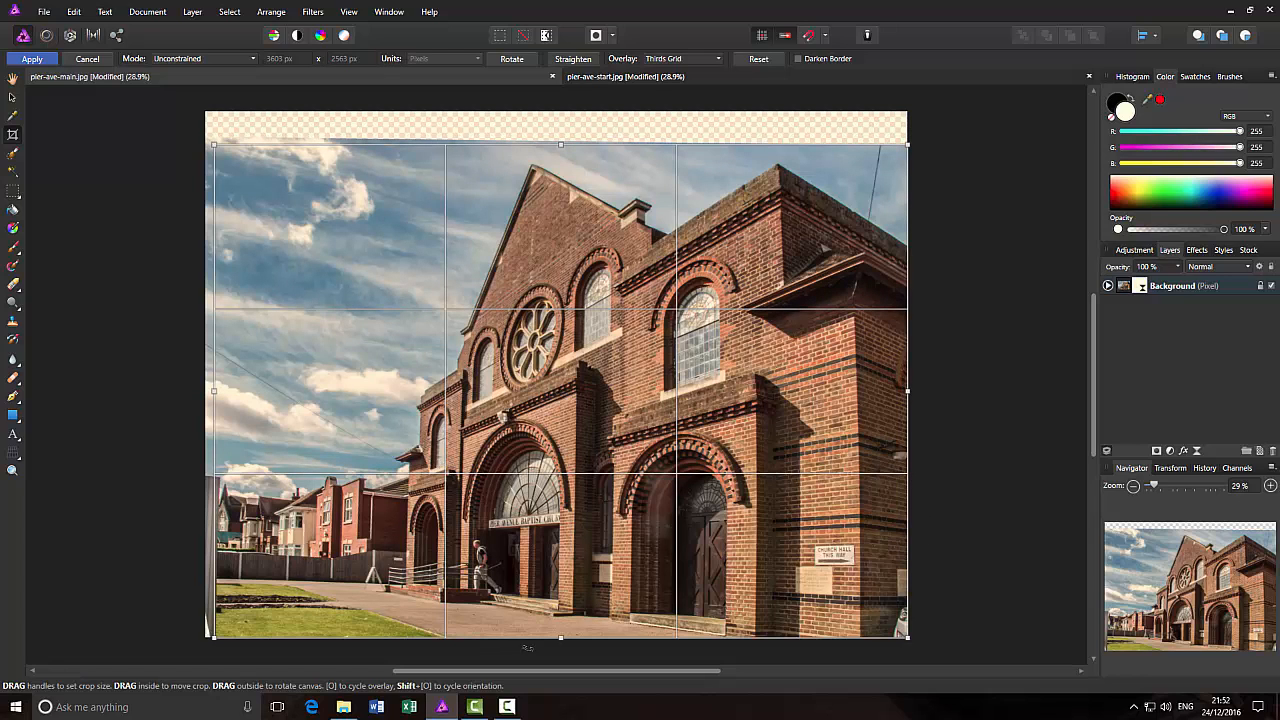
drag(560, 639, 561, 634)
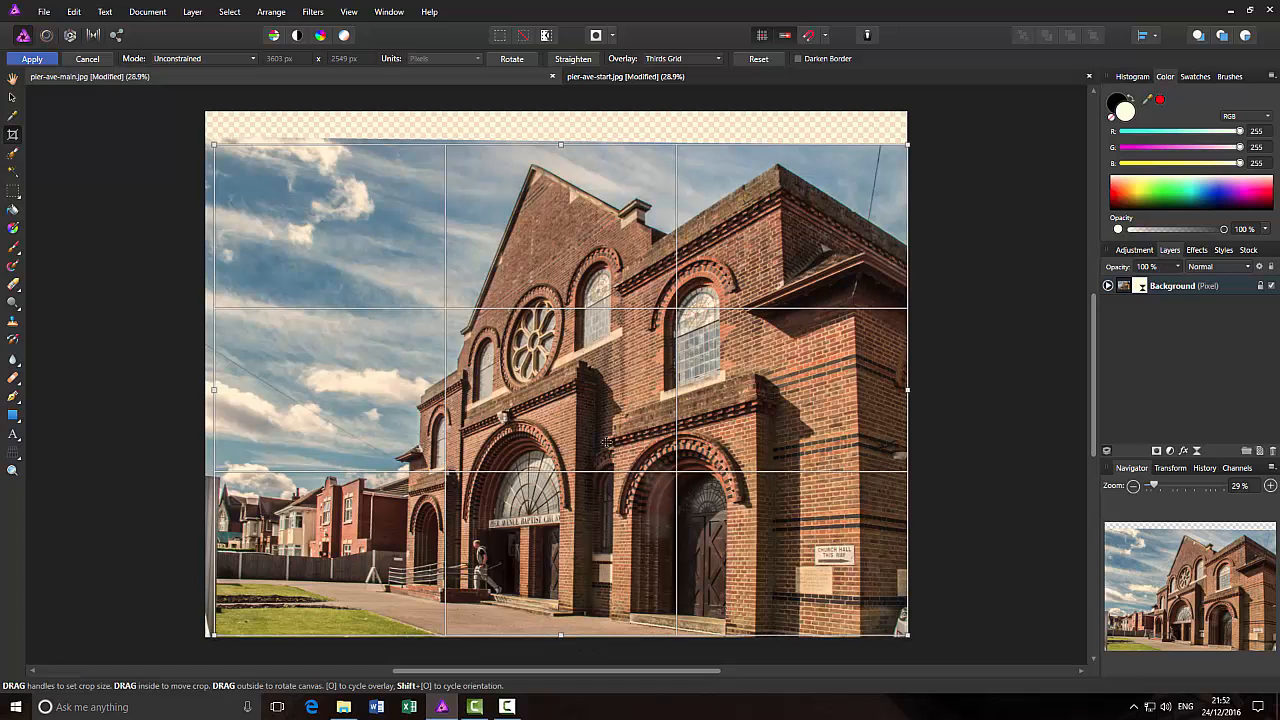
key(Return)
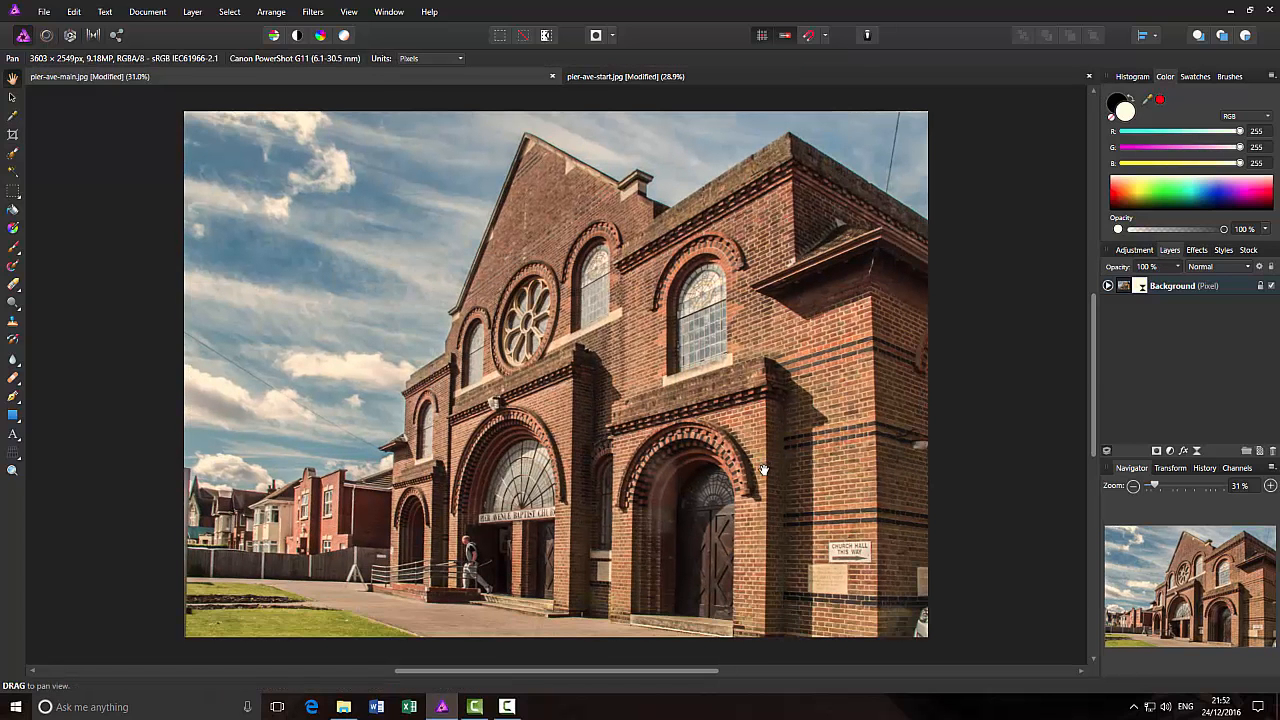
double_click(1141, 290)
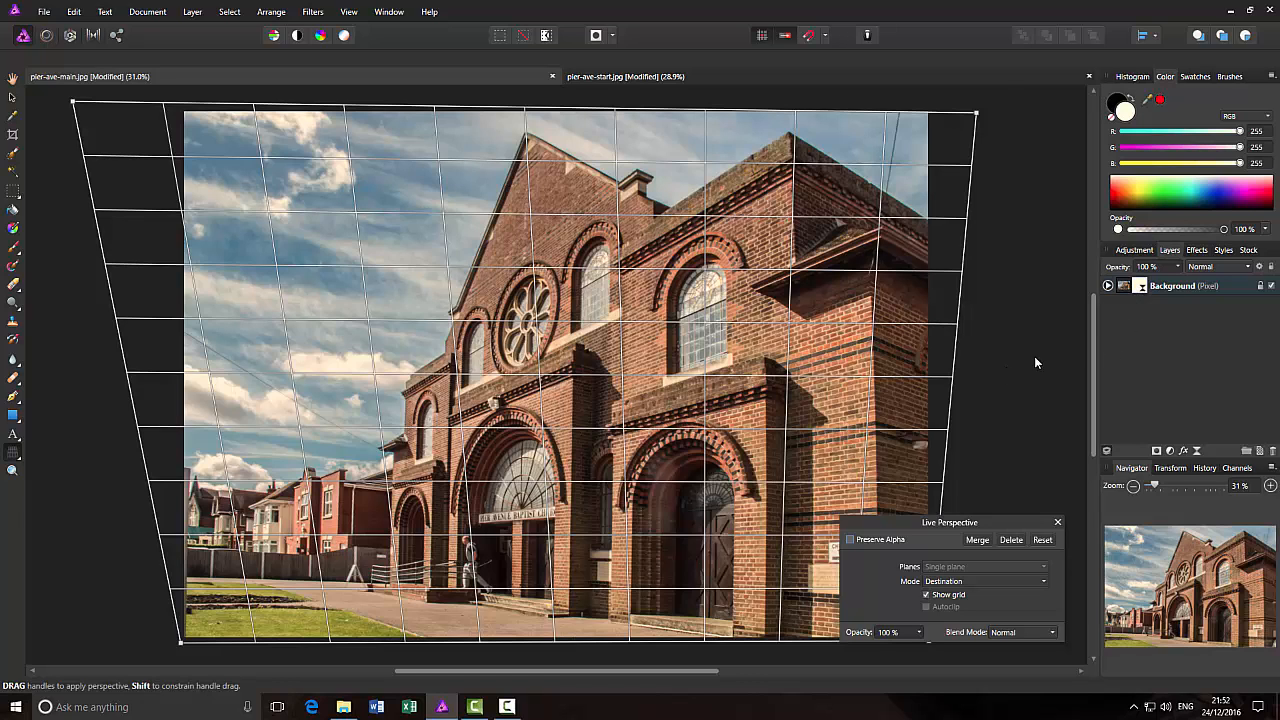
click(1060, 523)
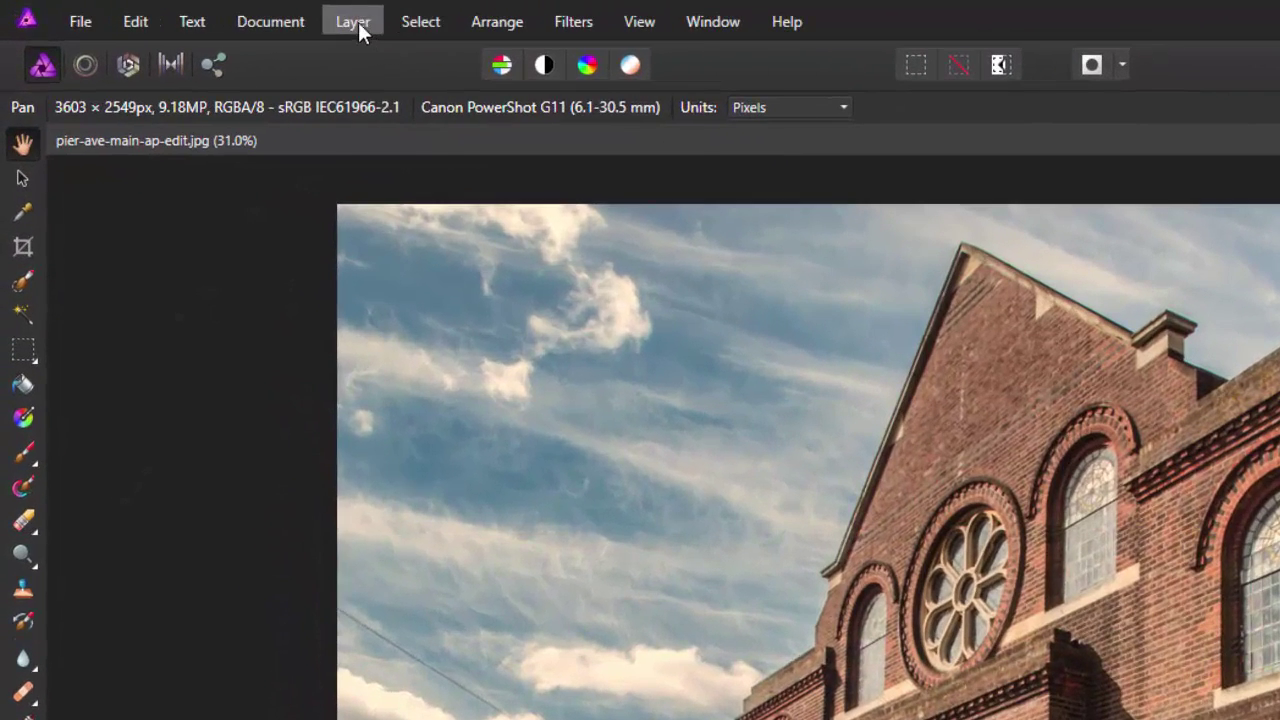
Add a live Perspective Projection to the cropped church photo via the Layer menu.
click(345, 22)
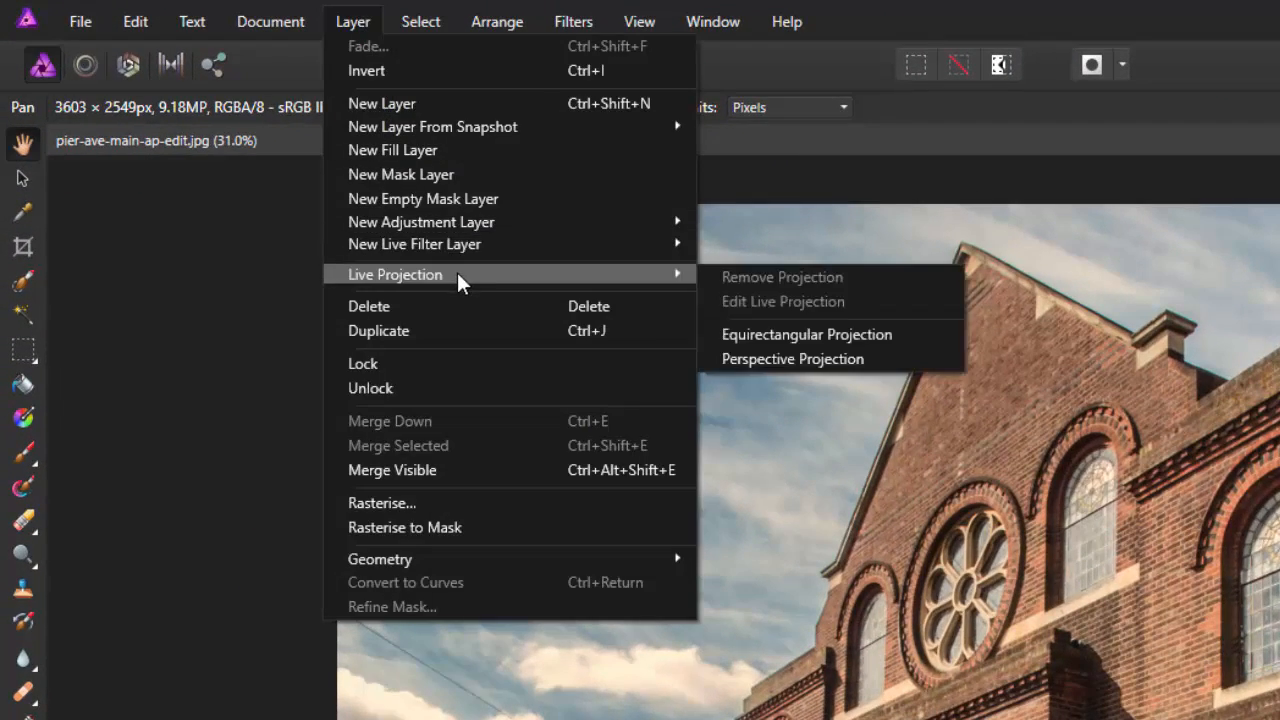
mouse_move(329, 229)
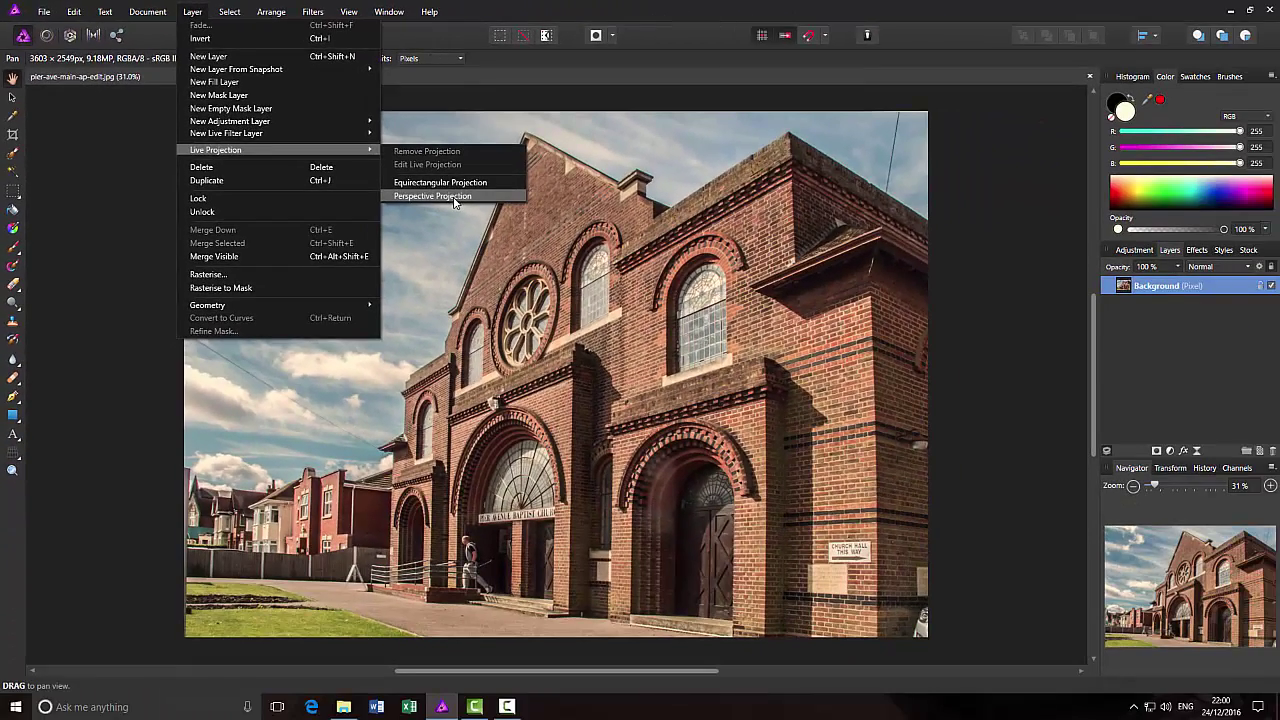
click(455, 198)
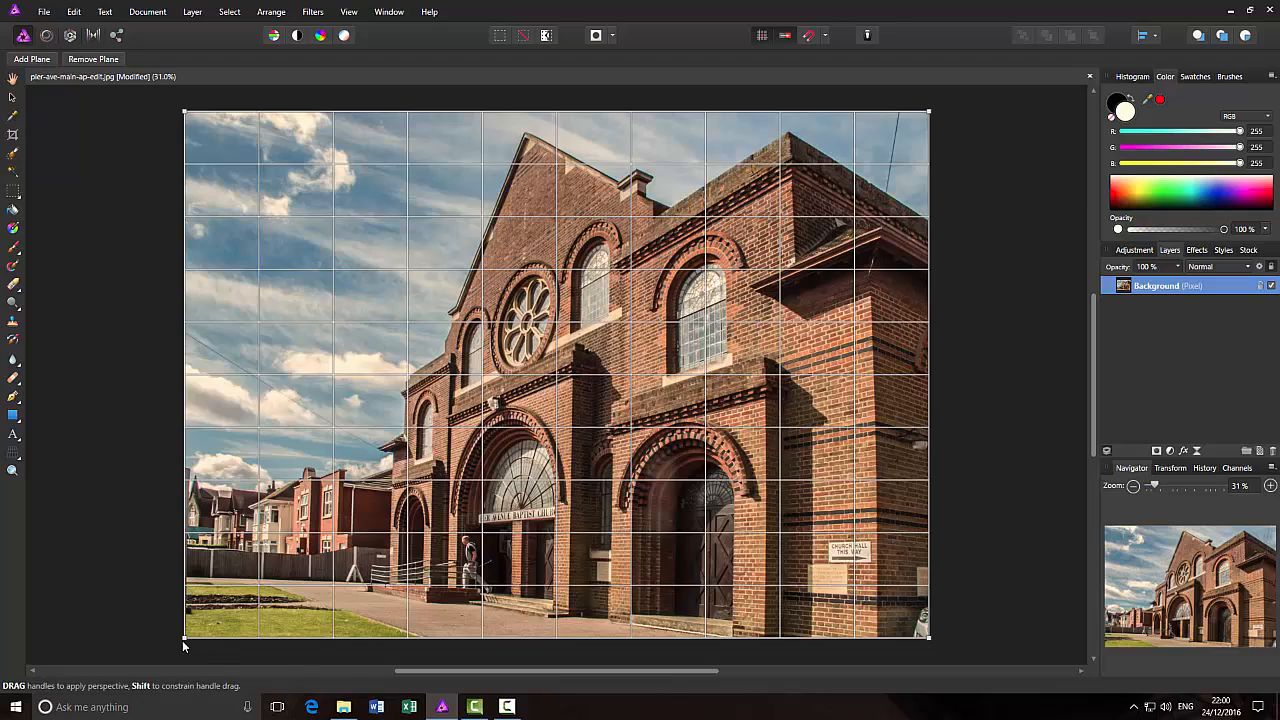
Drag the projection plane's four corners onto the lower panes of the right arched window.
drag(185, 640, 898, 620)
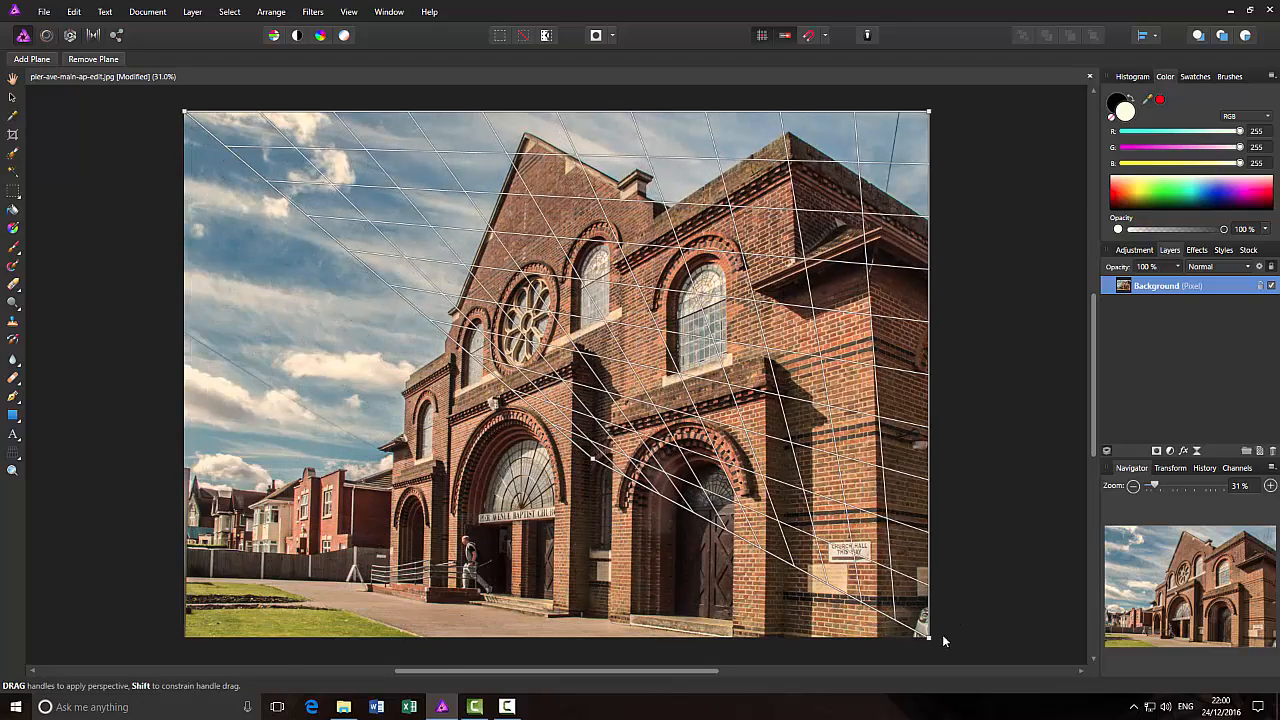
drag(930, 643, 772, 400)
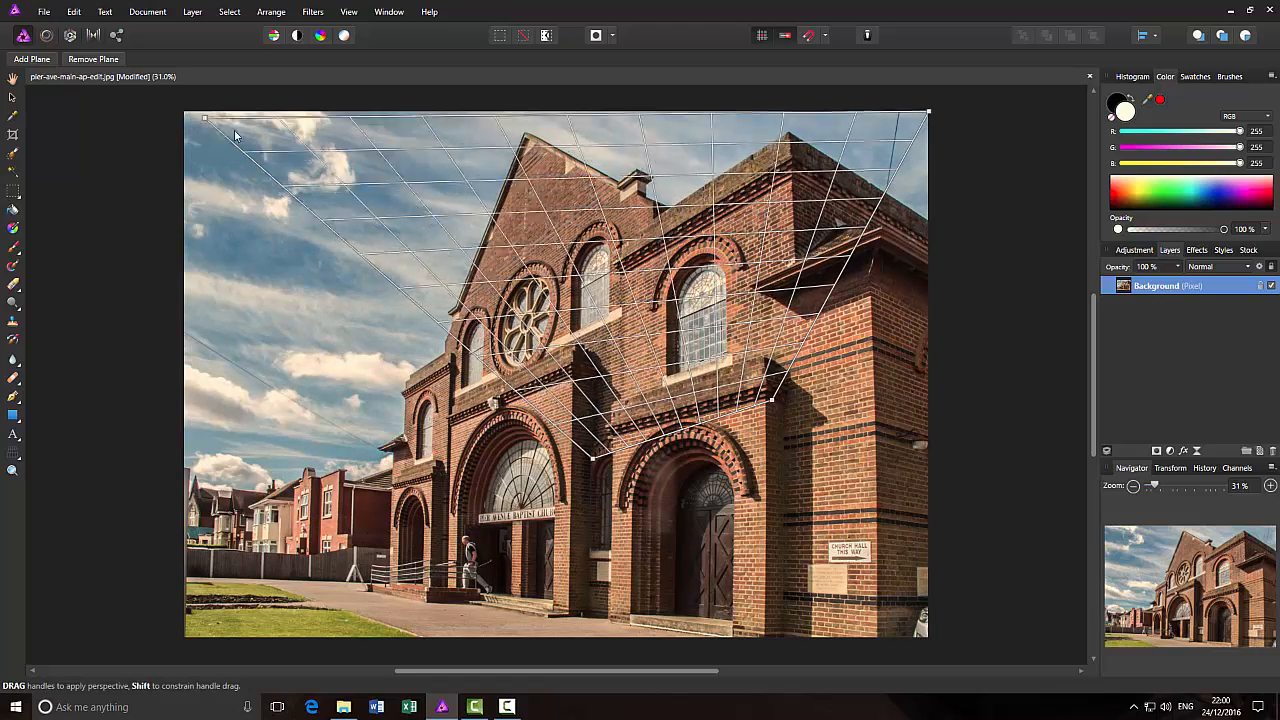
mouse_move(185, 112)
mouse_down()
mouse_move(487, 215)
mouse_move(610, 278)
mouse_up()
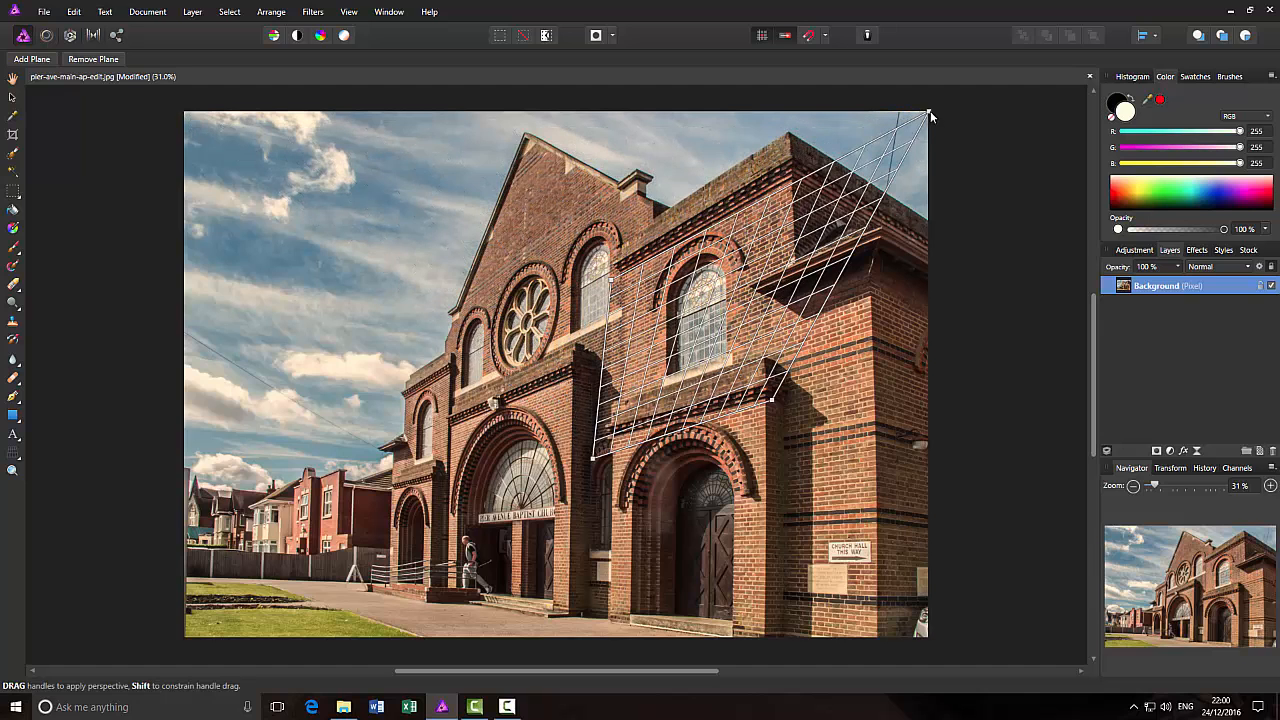
drag(928, 112, 725, 305)
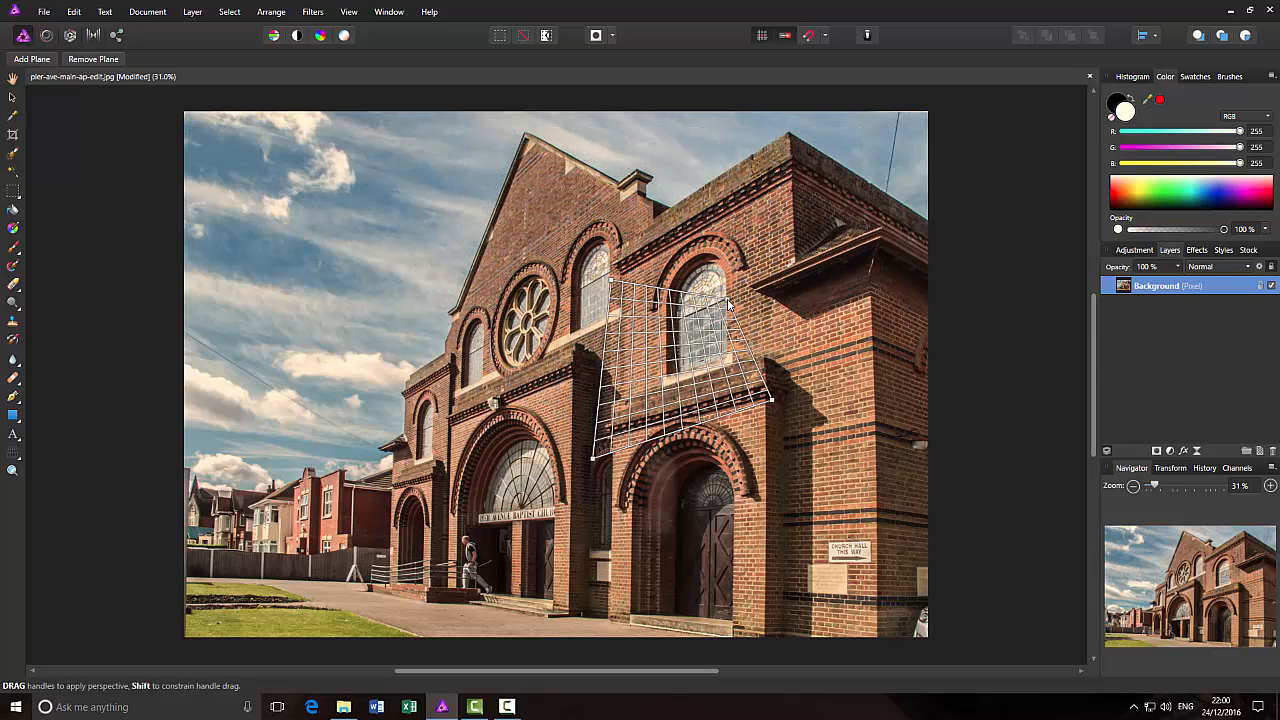
drag(612, 283, 676, 317)
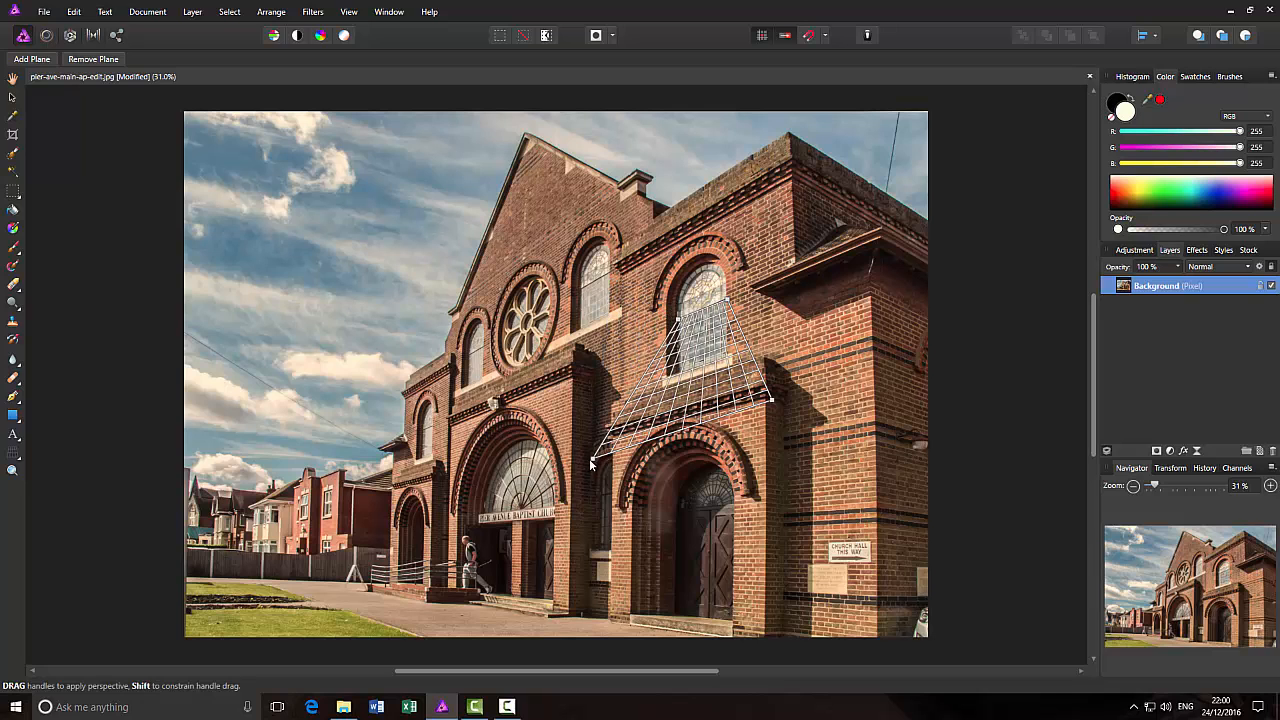
drag(592, 462, 680, 372)
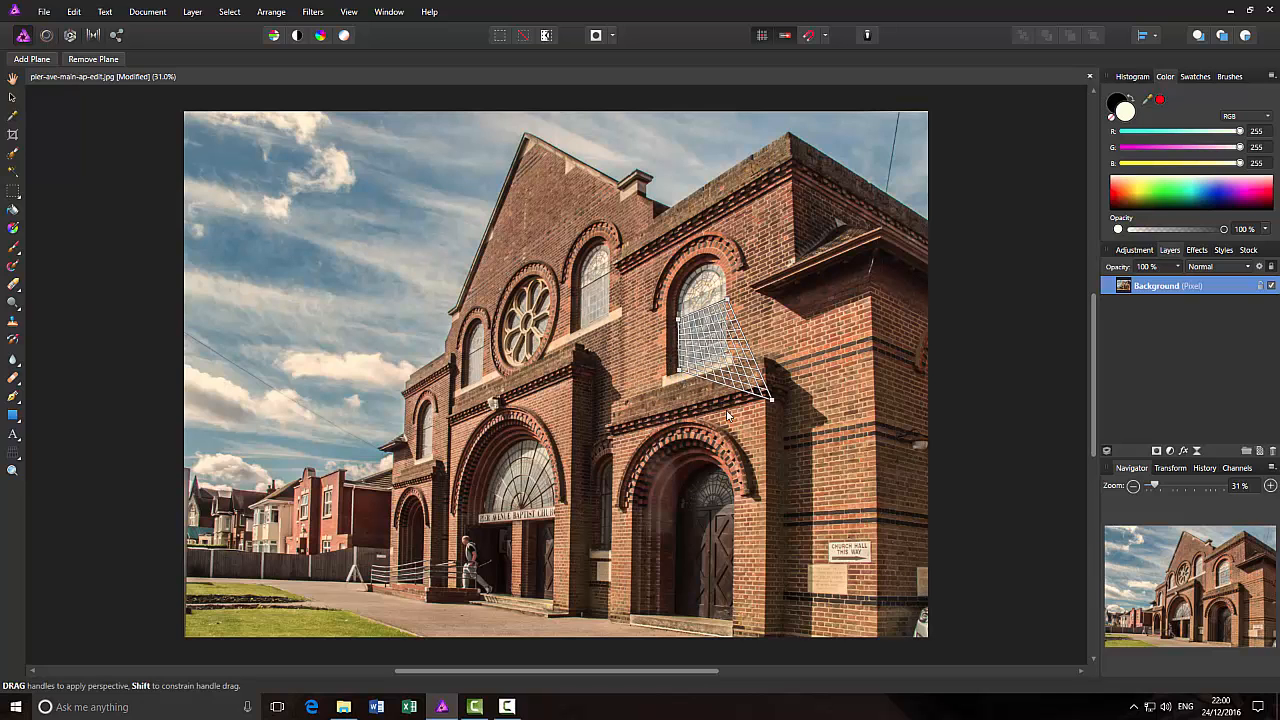
drag(771, 399, 731, 360)
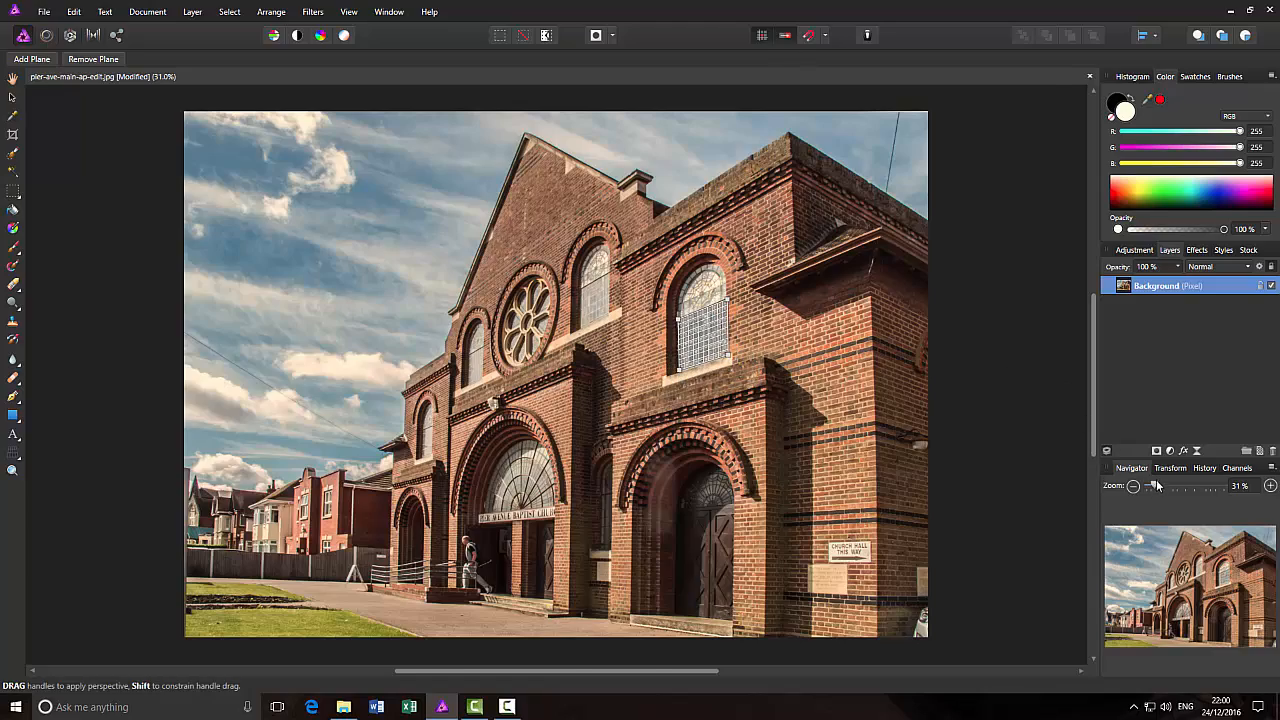
Zoom in on the right arched window and nudge each plane corner exactly onto the pane corners.
drag(1155, 487, 1188, 487)
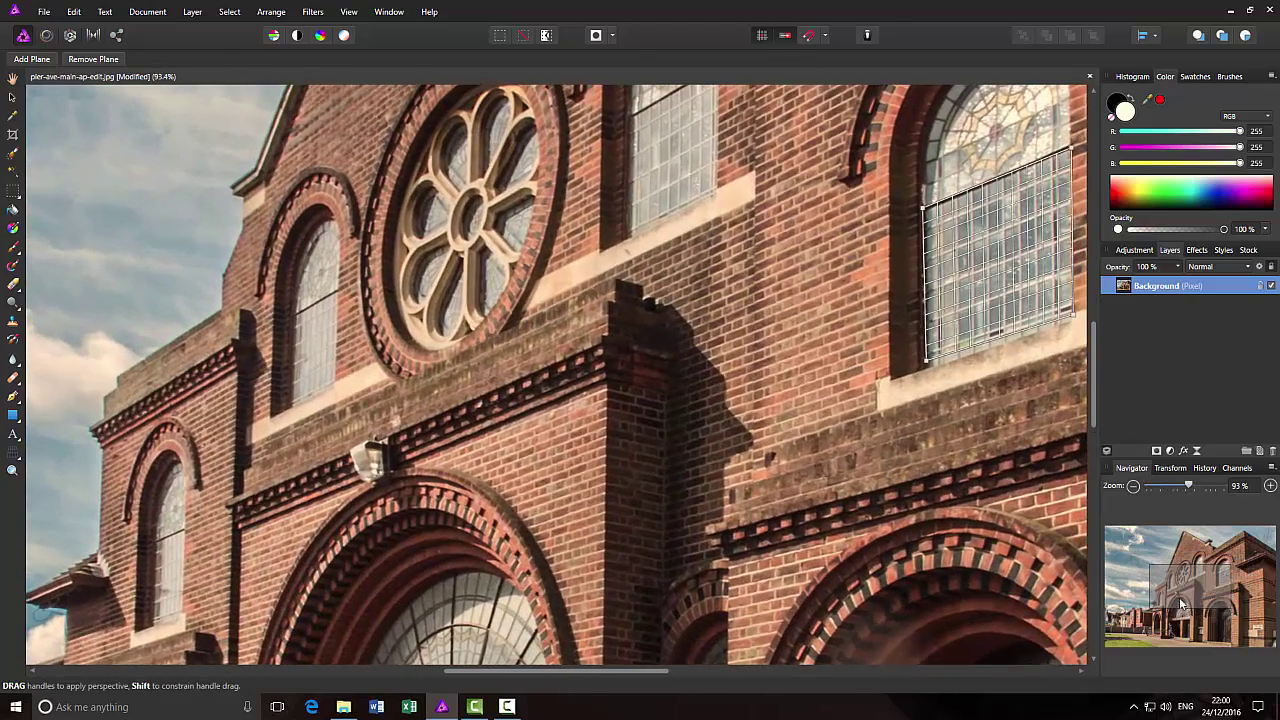
drag(1179, 597, 1225, 582)
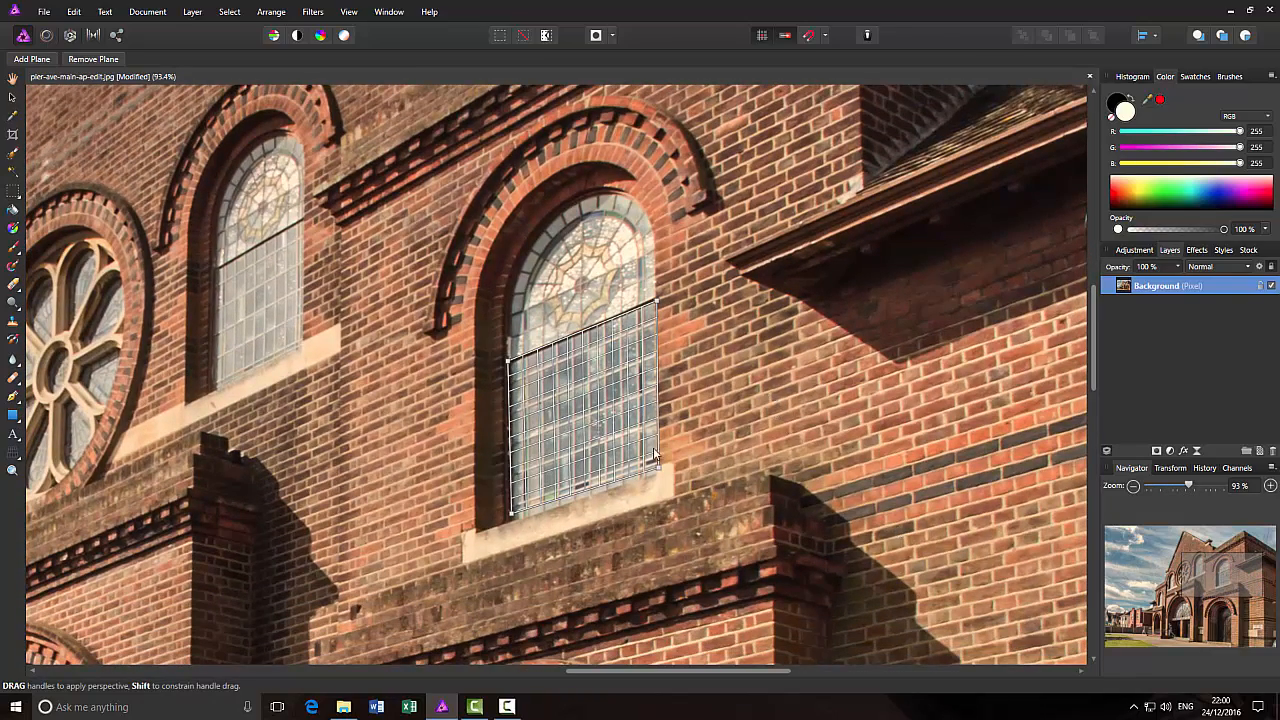
drag(513, 516, 513, 522)
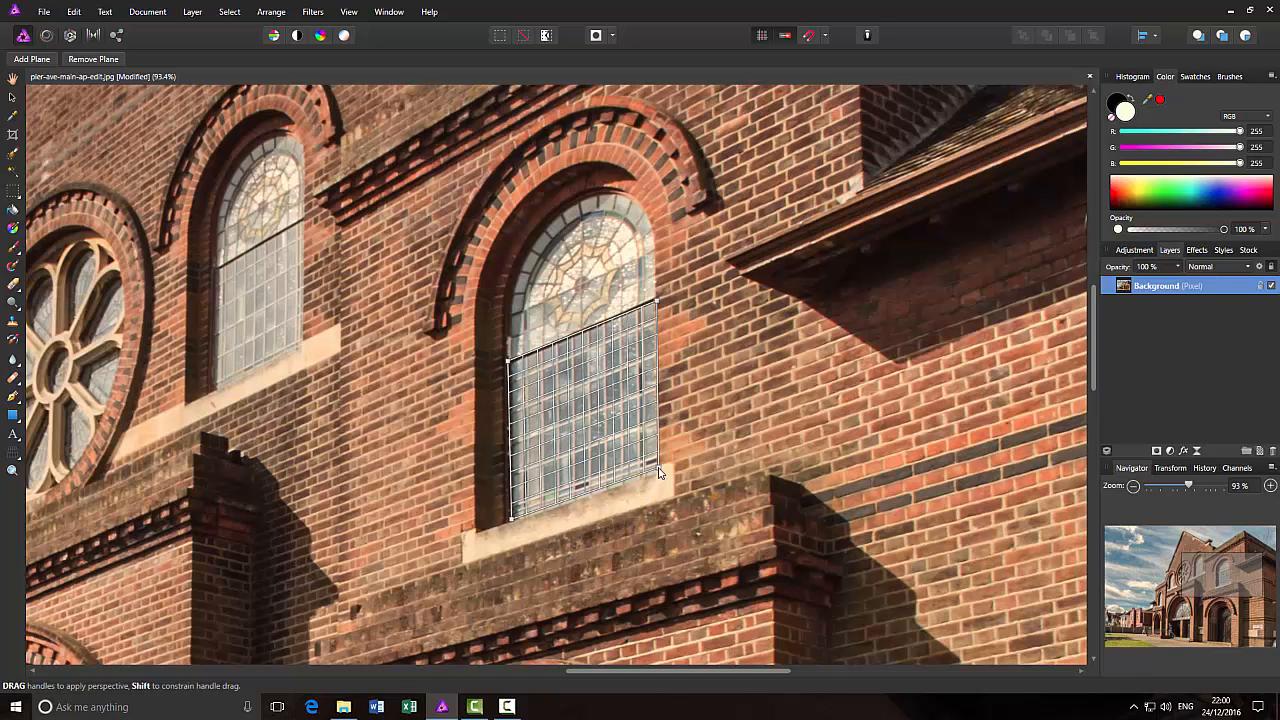
drag(656, 470, 655, 472)
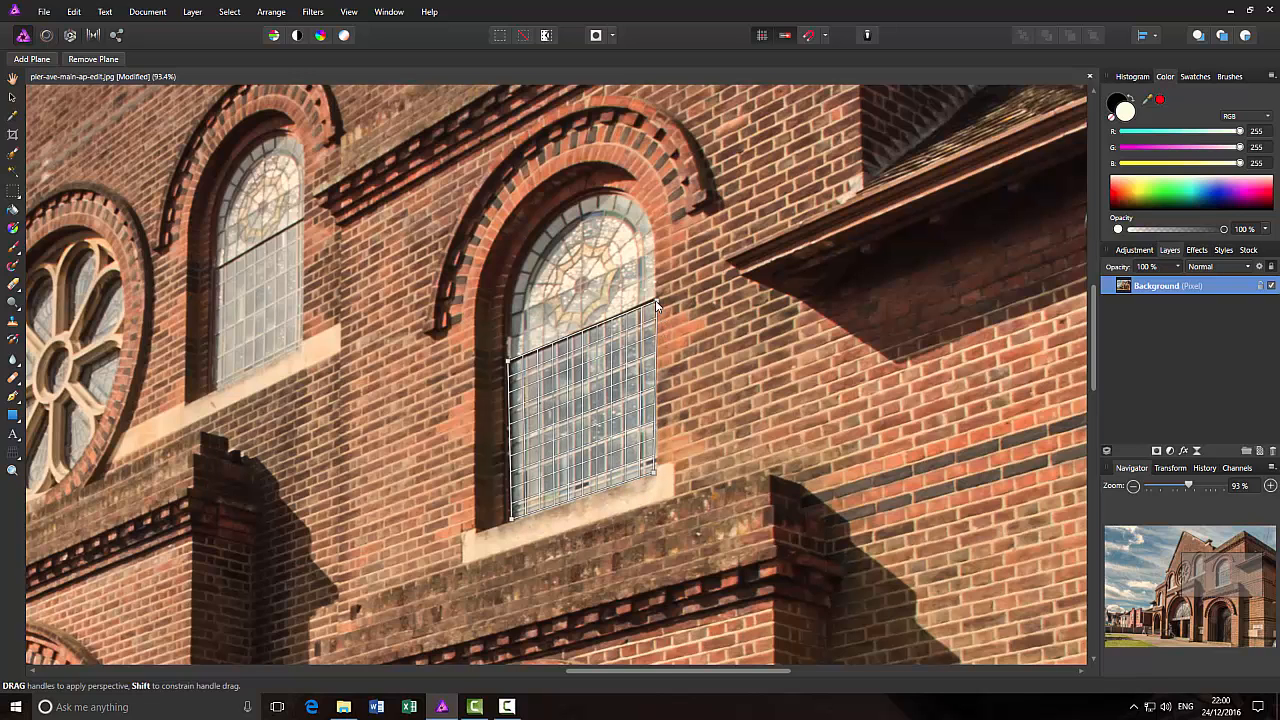
drag(658, 306, 655, 305)
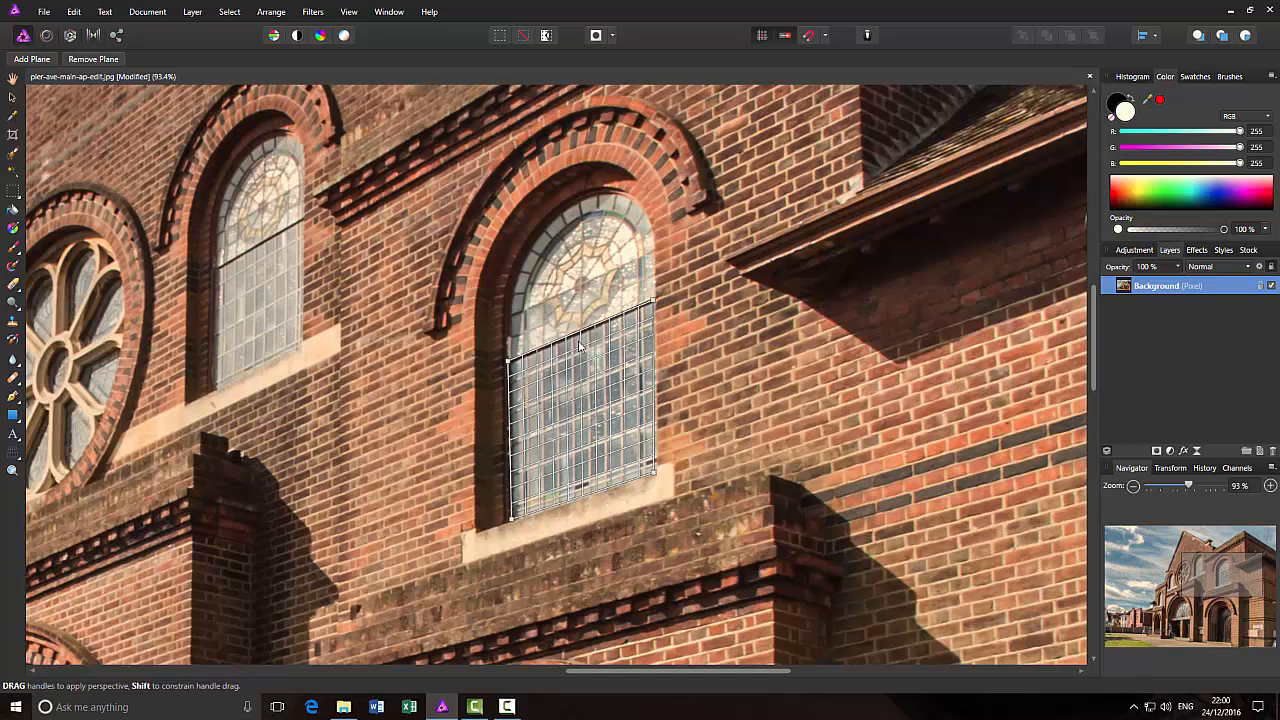
drag(512, 366, 512, 364)
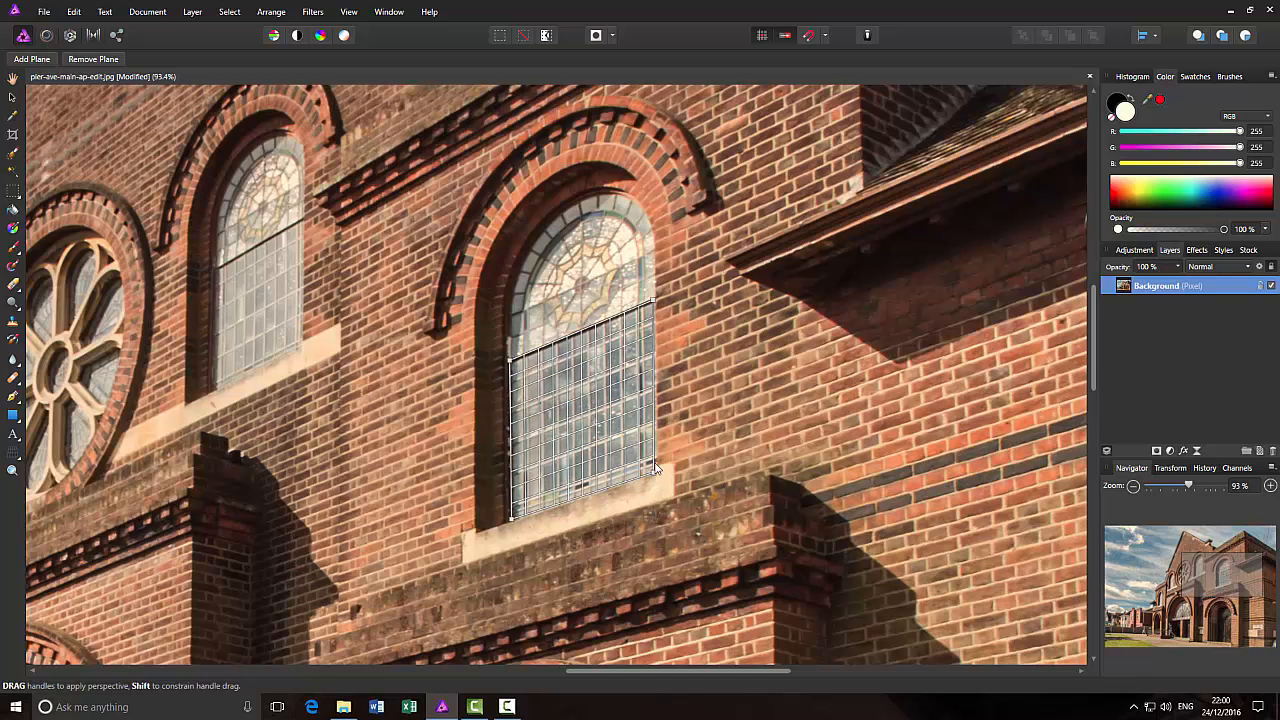
drag(655, 475, 657, 477)
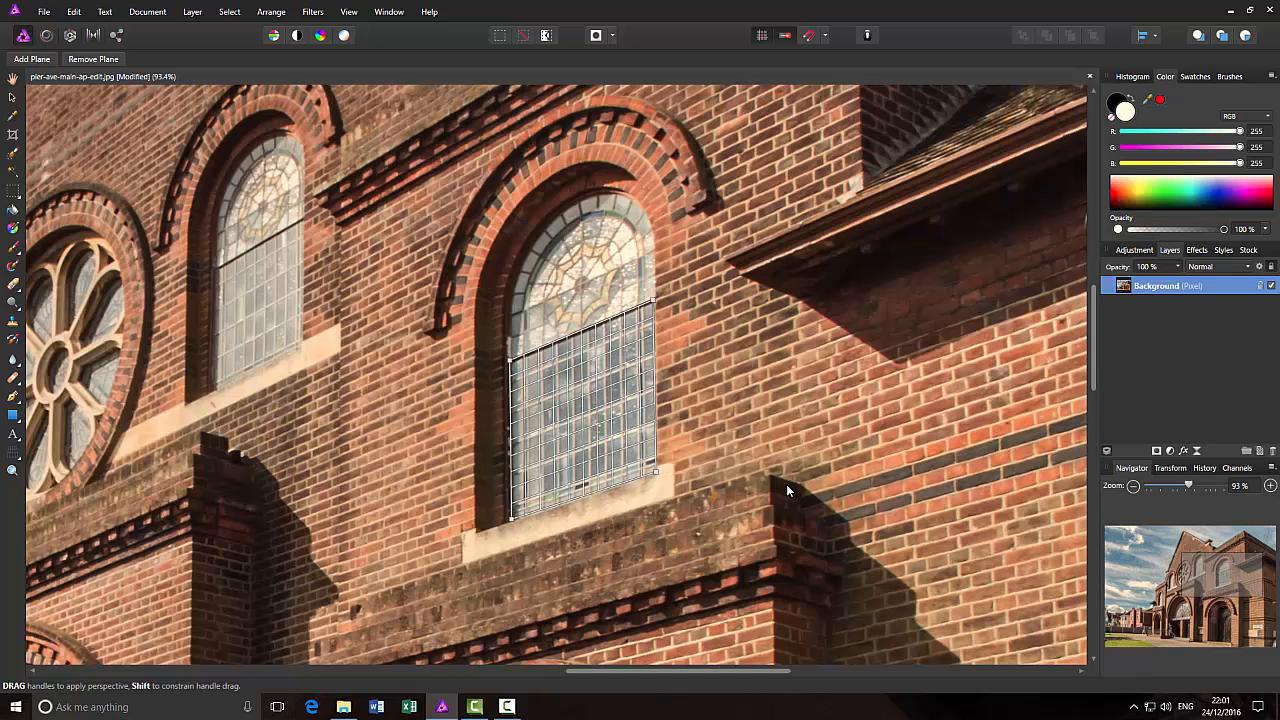
scroll(786, 484, down, 5)
scroll(786, 484, down, 5)
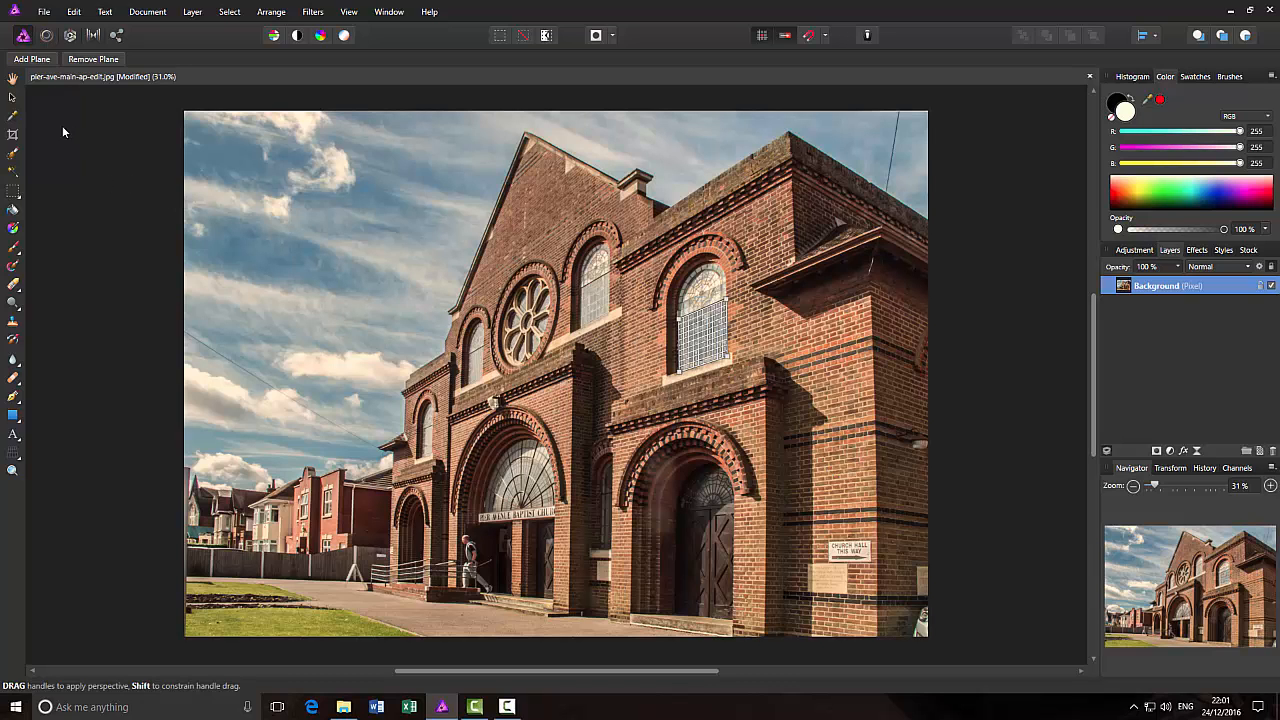
Enter Edit Live Projection to view the window panes head-on.
click(12, 98)
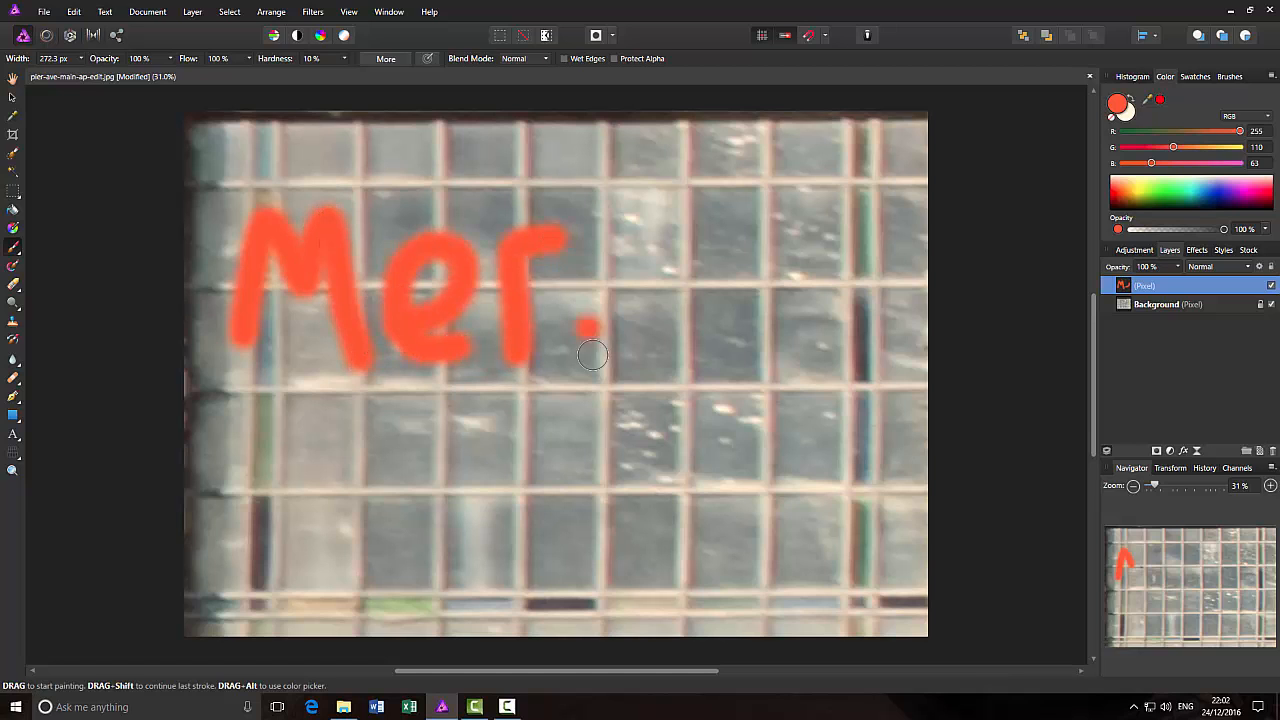
Finish the rr of Merry and paint the X below, undoing a badly painted next letter.
mouse_move(595, 365)
mouse_down()
mouse_move(600, 245)
mouse_move(690, 235)
mouse_move(800, 250)
mouse_move(830, 330)
mouse_move(680, 370)
mouse_up()
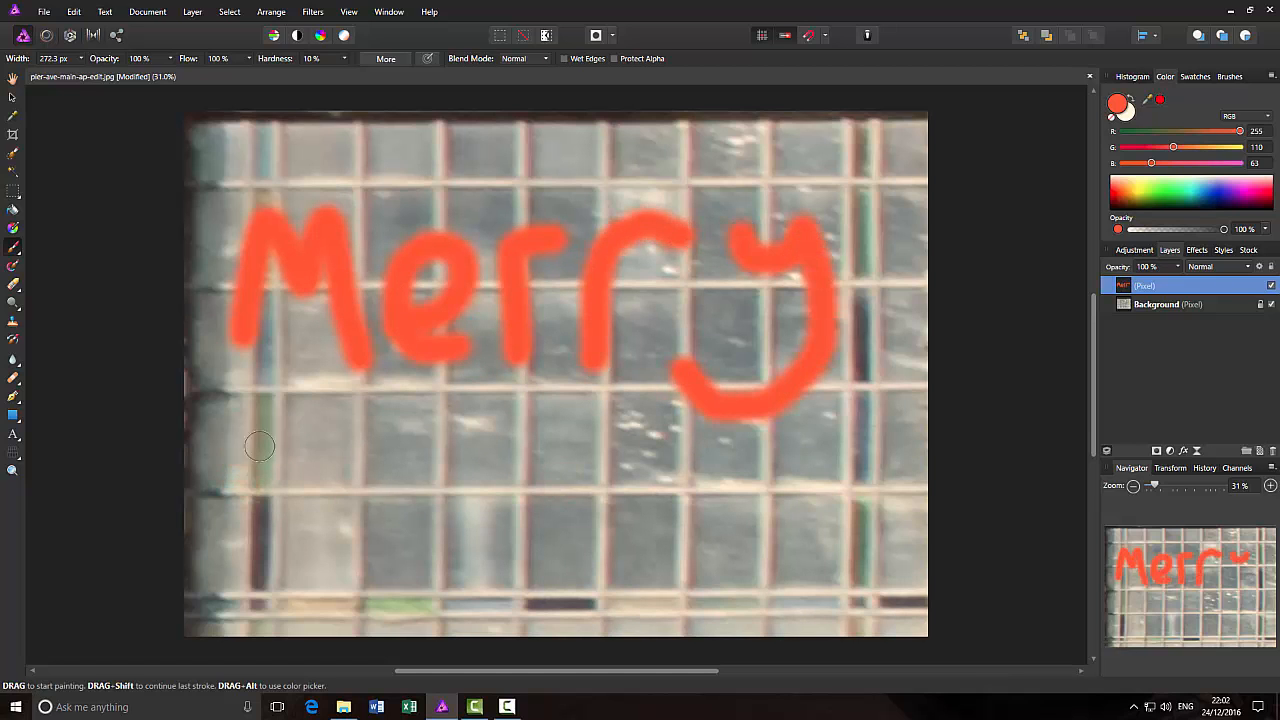
drag(238, 430, 405, 565)
drag(360, 425, 245, 548)
drag(480, 485, 565, 545)
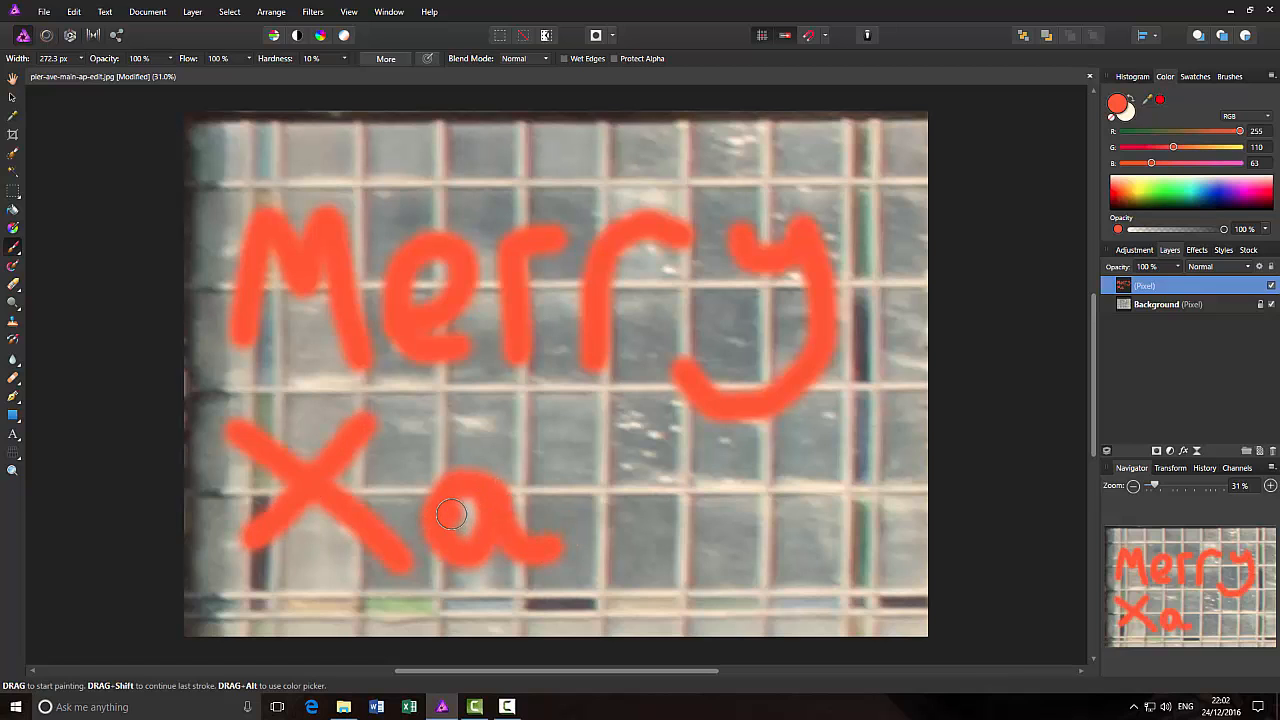
key(ctrl+z)
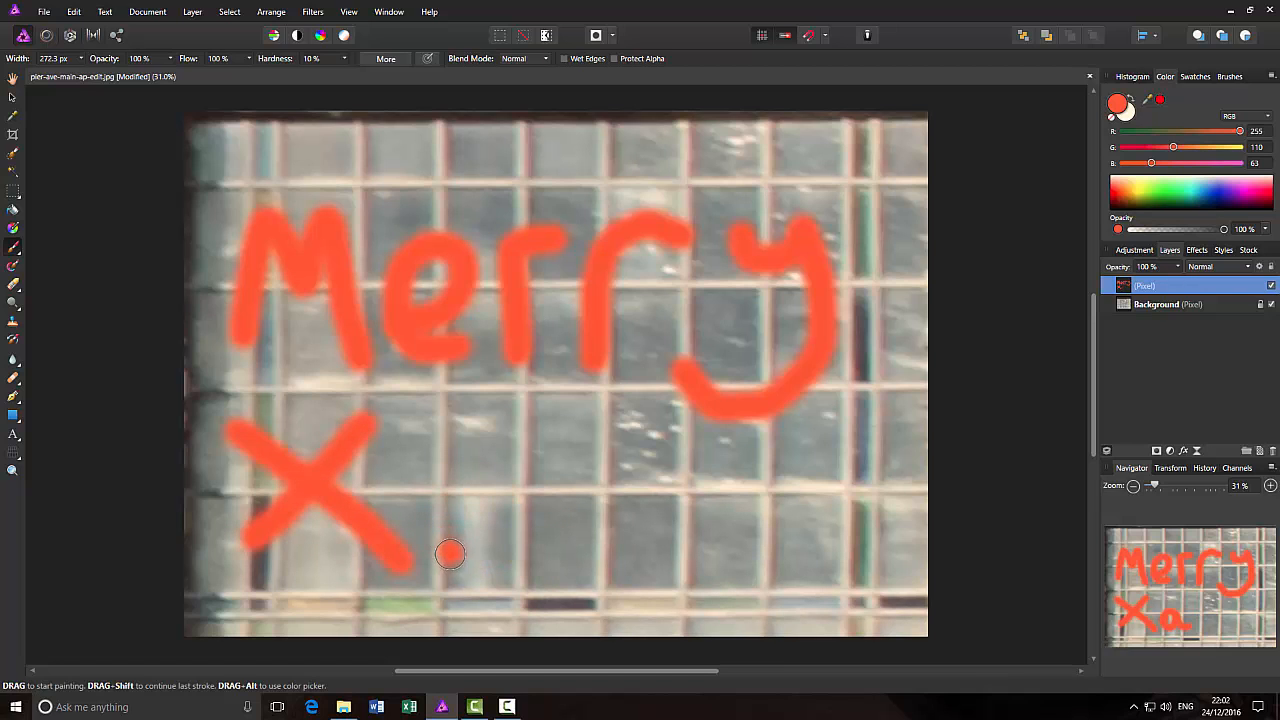
Paint the m, a and s to complete 'Xmas', then undo the stray red dab.
mouse_move(452, 560)
mouse_down()
mouse_move(471, 460)
mouse_move(590, 560)
mouse_up()
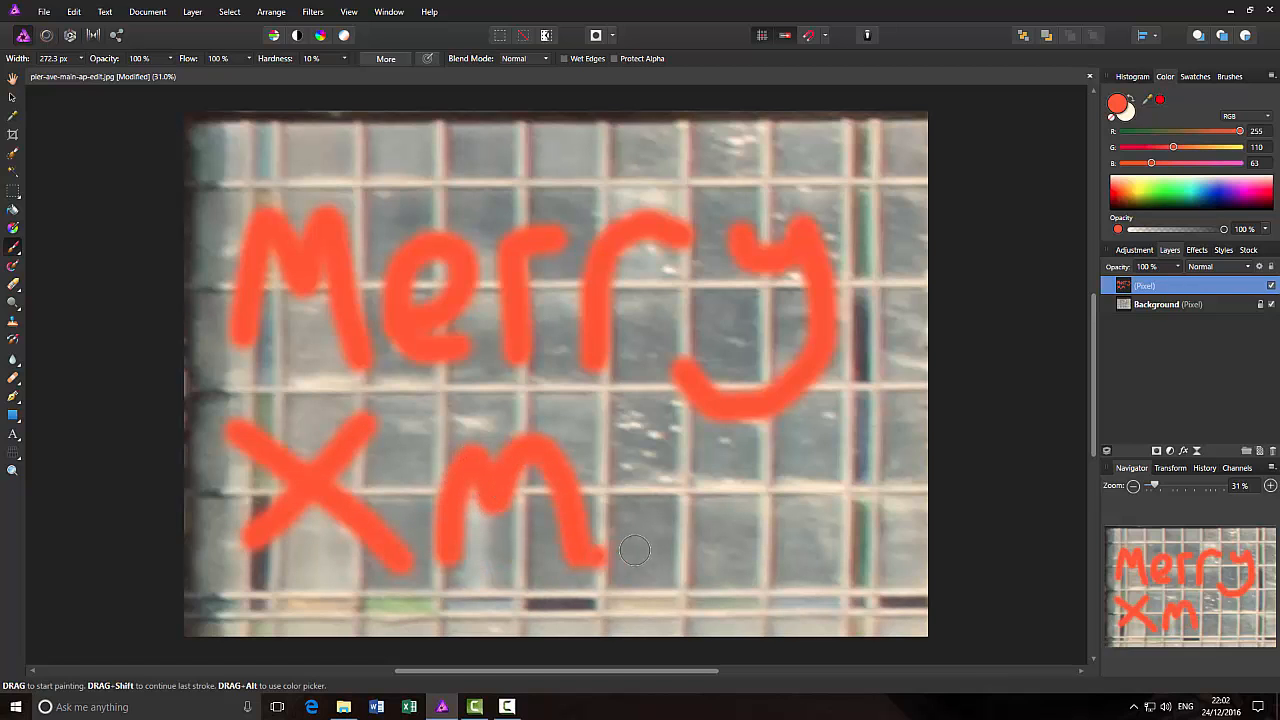
drag(666, 492, 770, 560)
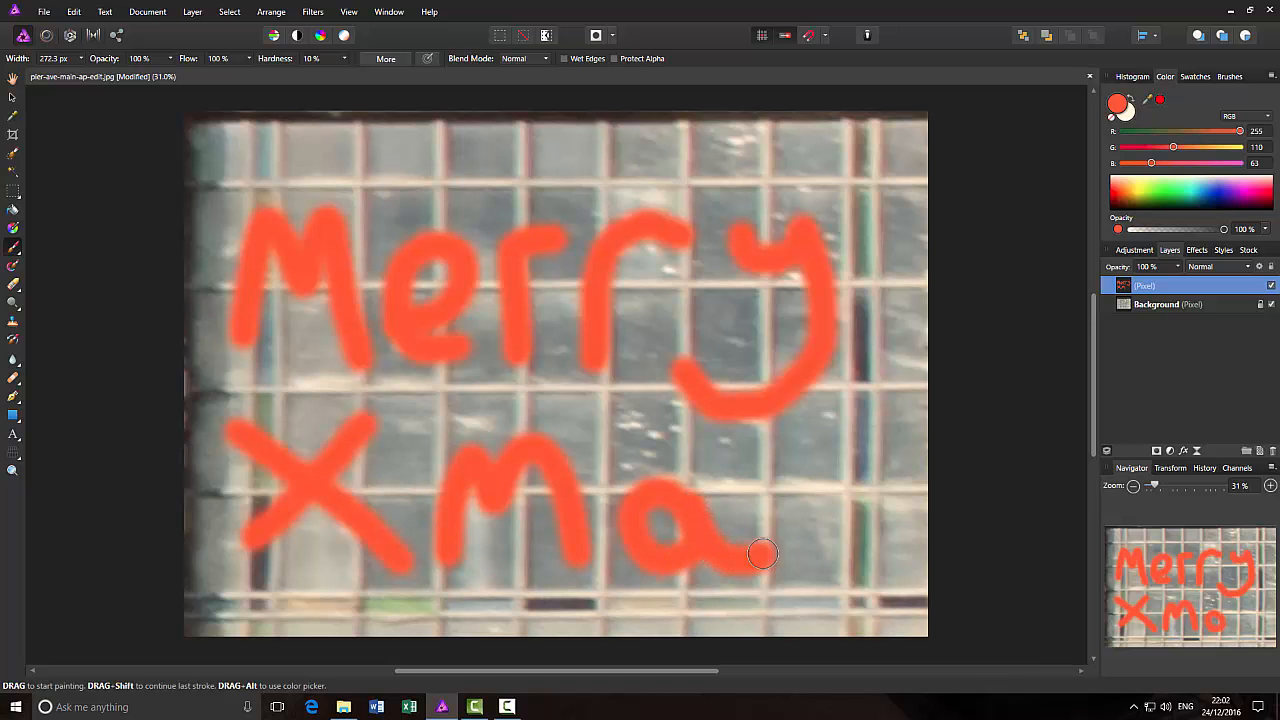
drag(858, 468, 813, 572)
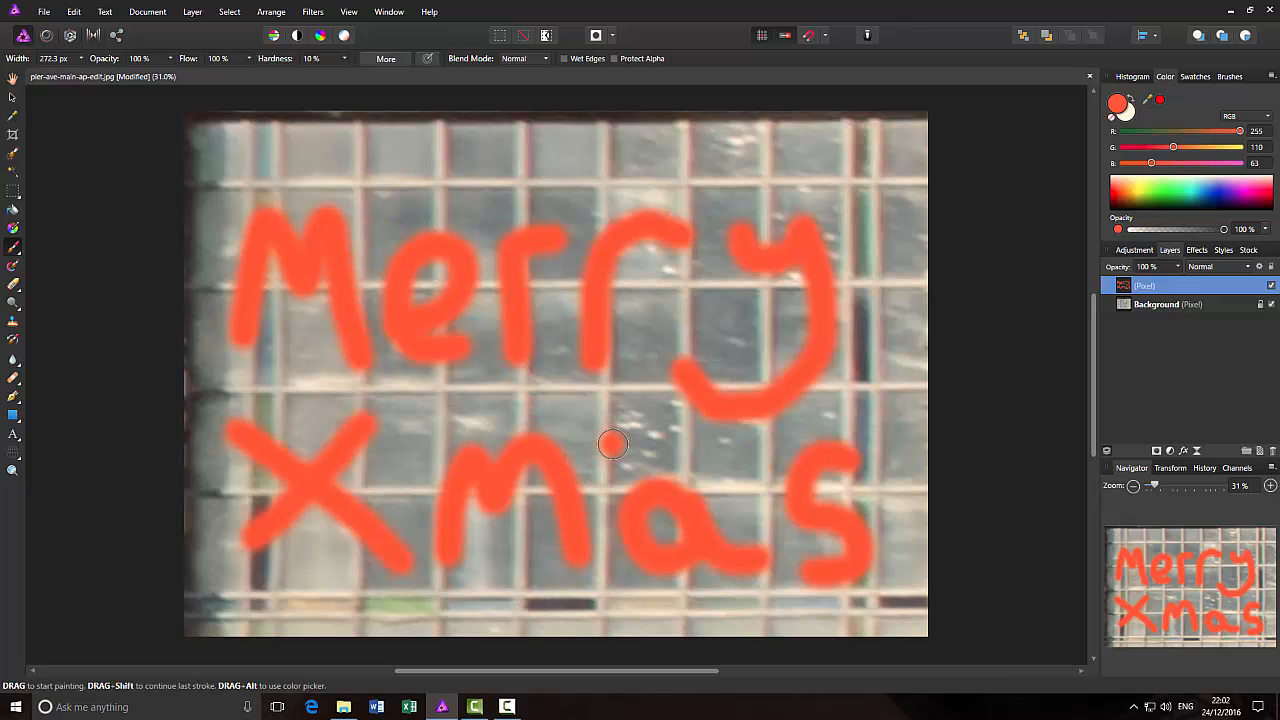
key(ctrl+z)
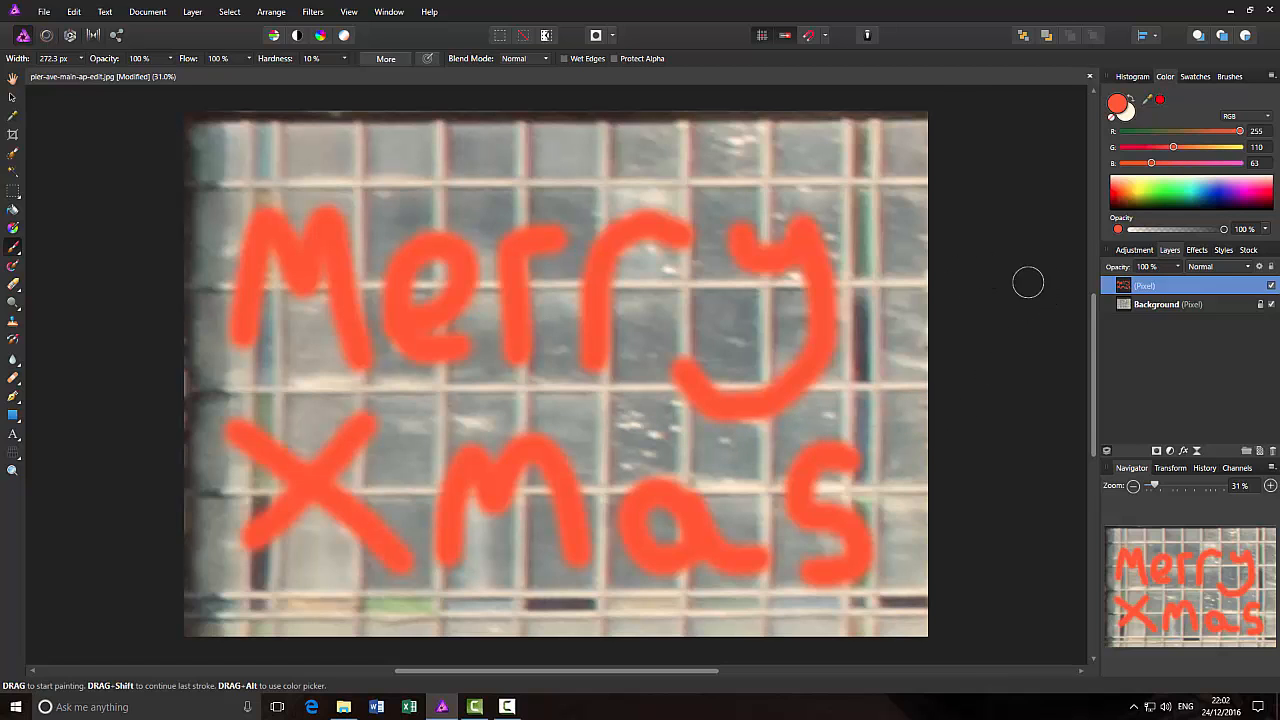
Merge the painted 'Merry Xmas' pixel layer down into the background church photo.
right_click(1206, 286)
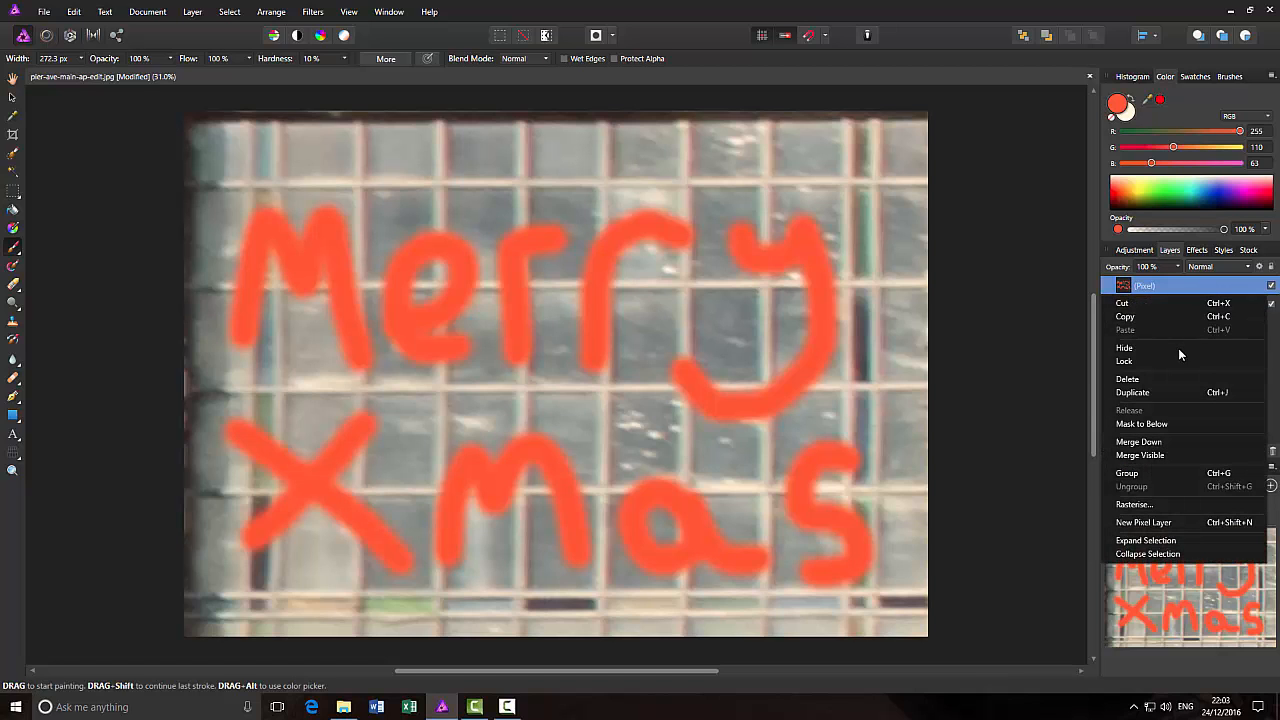
click(1156, 443)
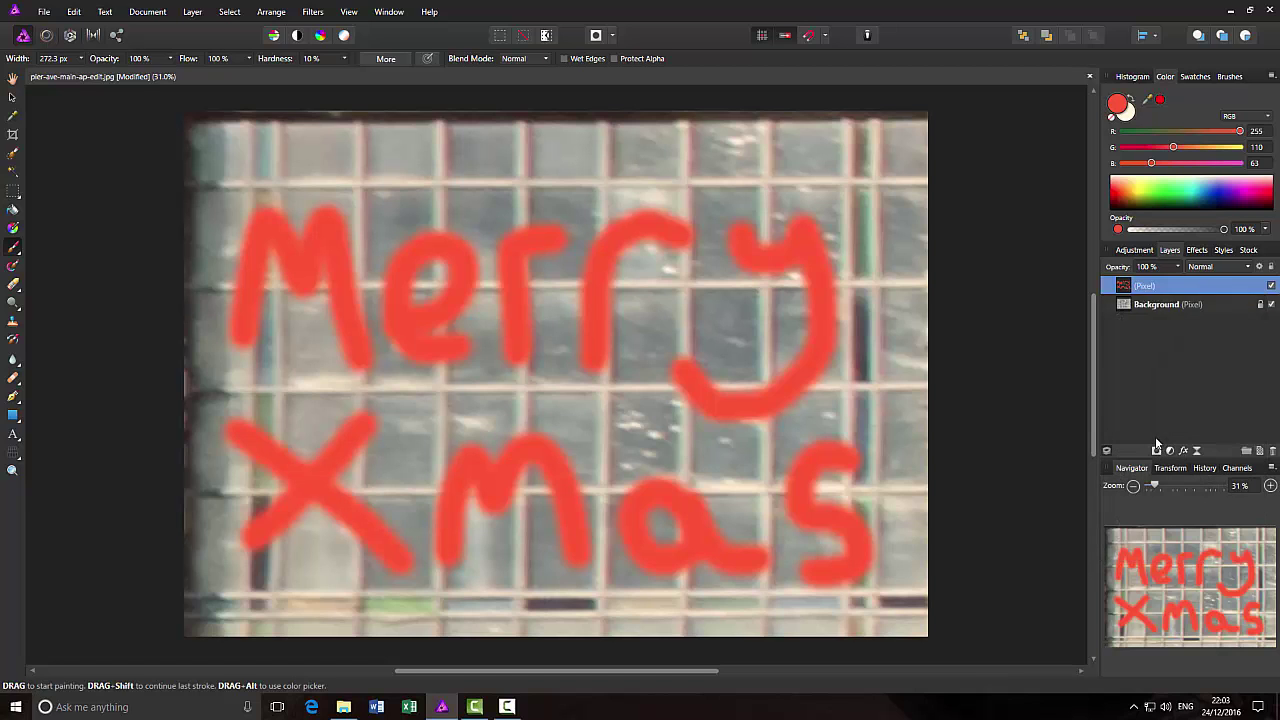
click(13, 98)
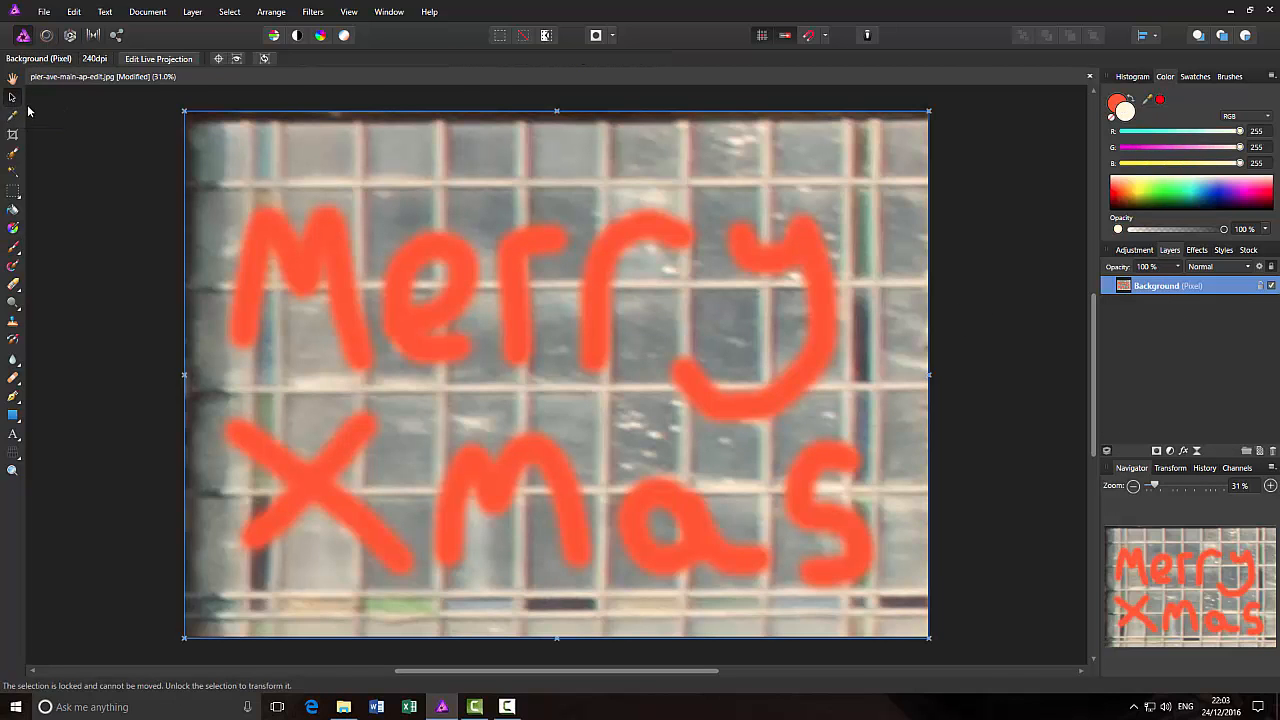
Leave the flattened window view and remove the live projection, baking the lettering onto the window.
click(148, 62)
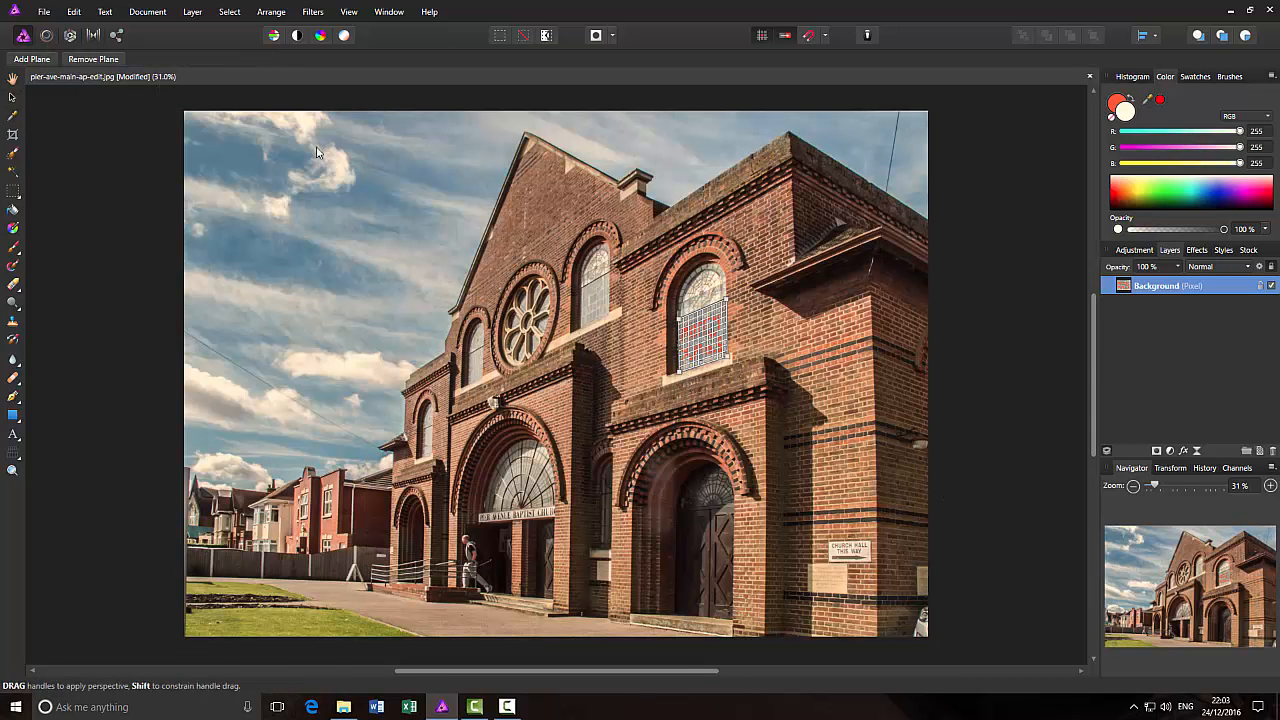
click(192, 12)
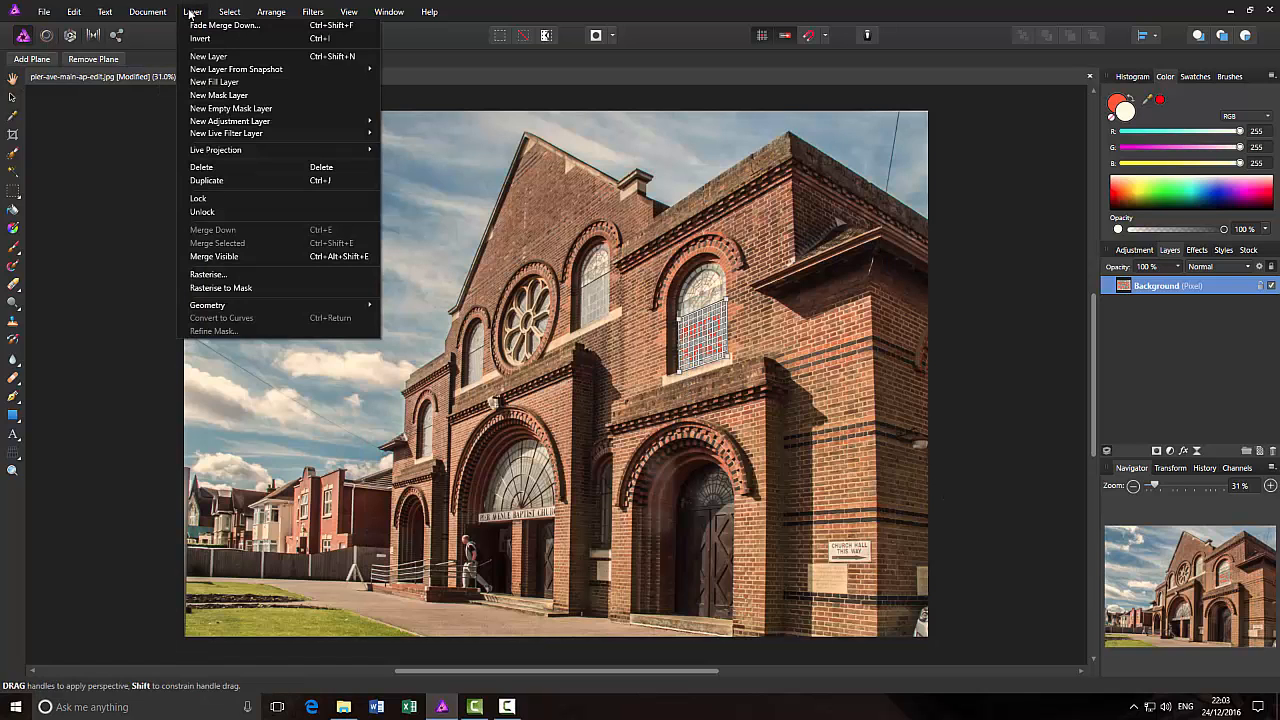
mouse_move(216, 150)
click(438, 152)
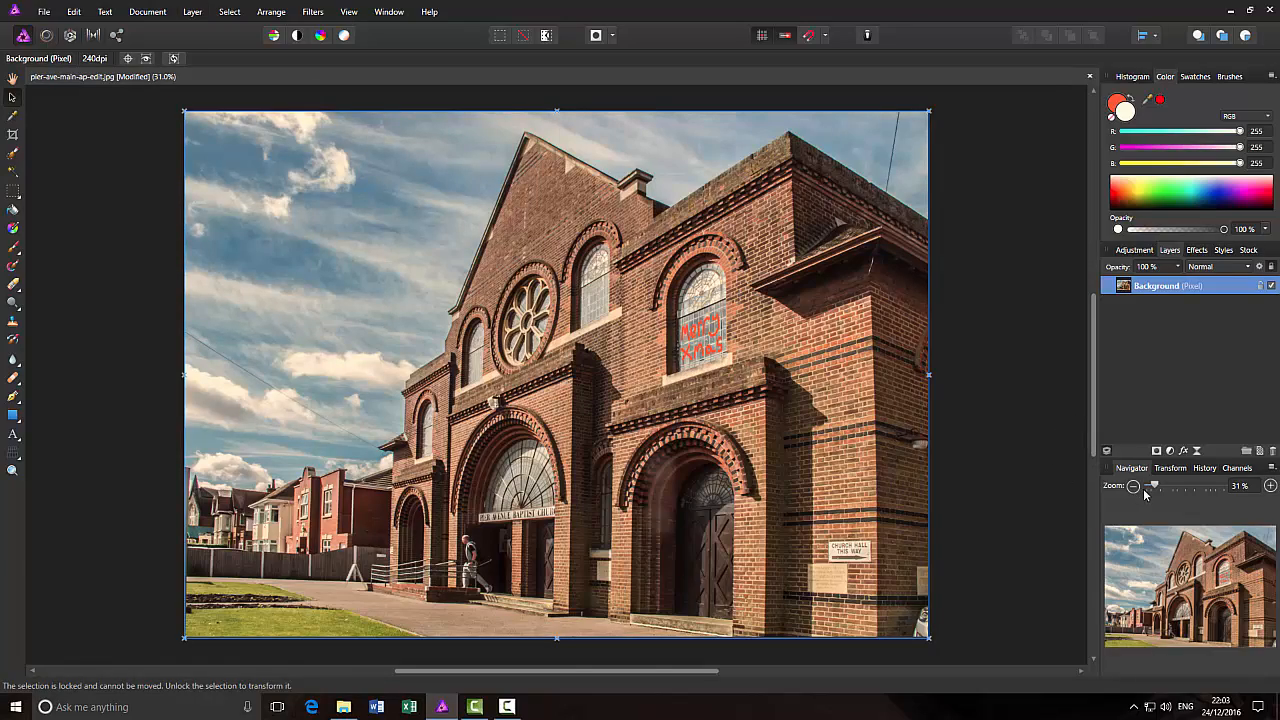
Zoom in with the Navigator slider to inspect the lettering on the window.
drag(1154, 486, 1180, 486)
drag(650, 668, 742, 668)
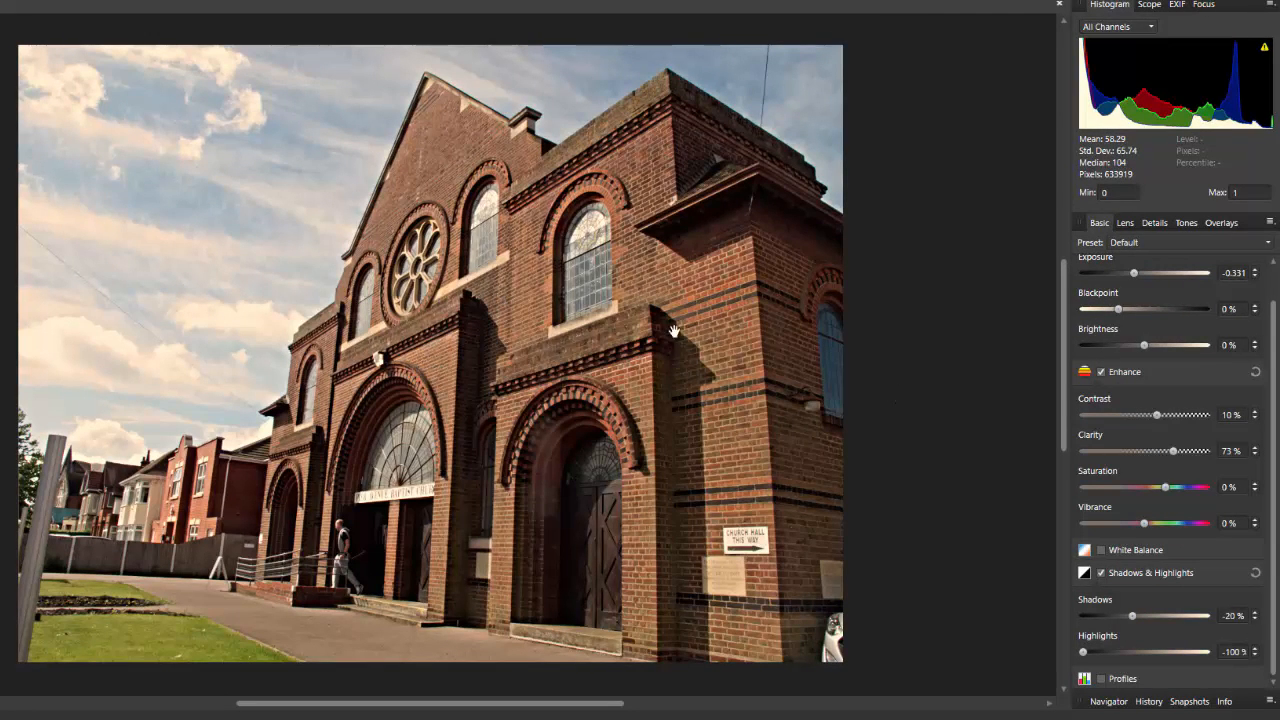
Show the Lens correction settings for the raw church photo in the Develop persona.
click(1126, 223)
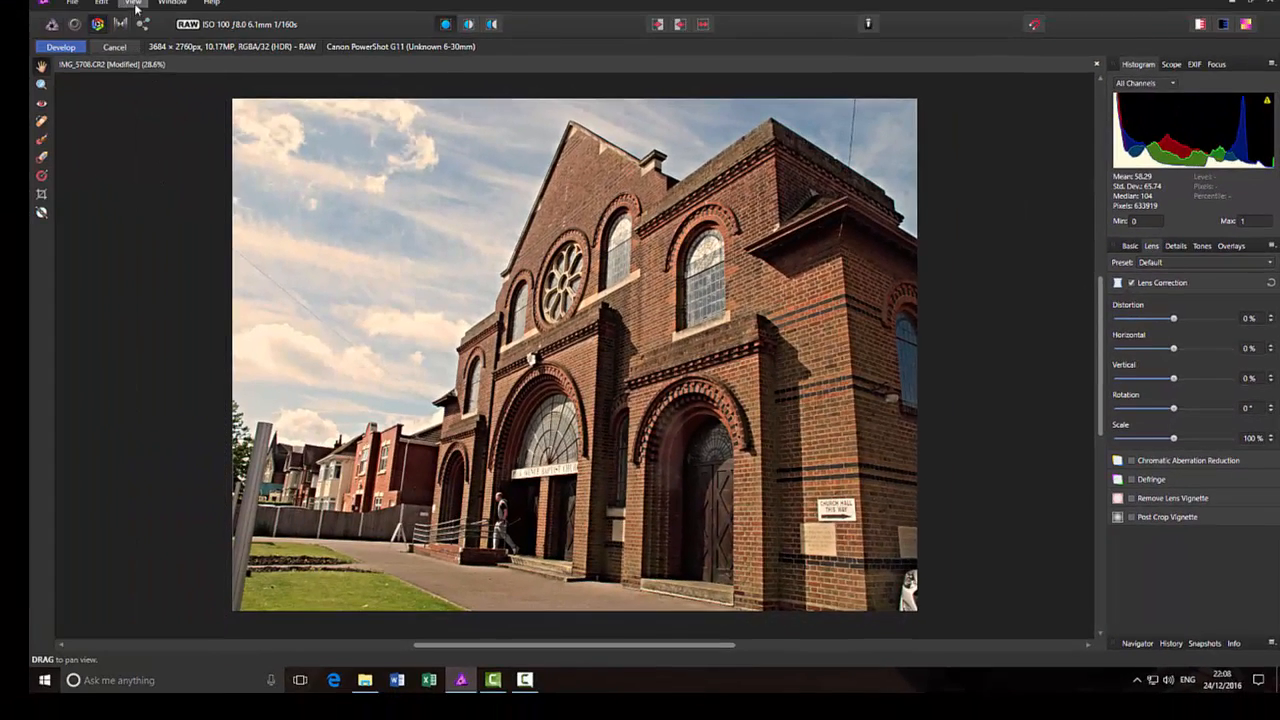
Overlay a grid on the church photo from the View menu.
click(135, 8)
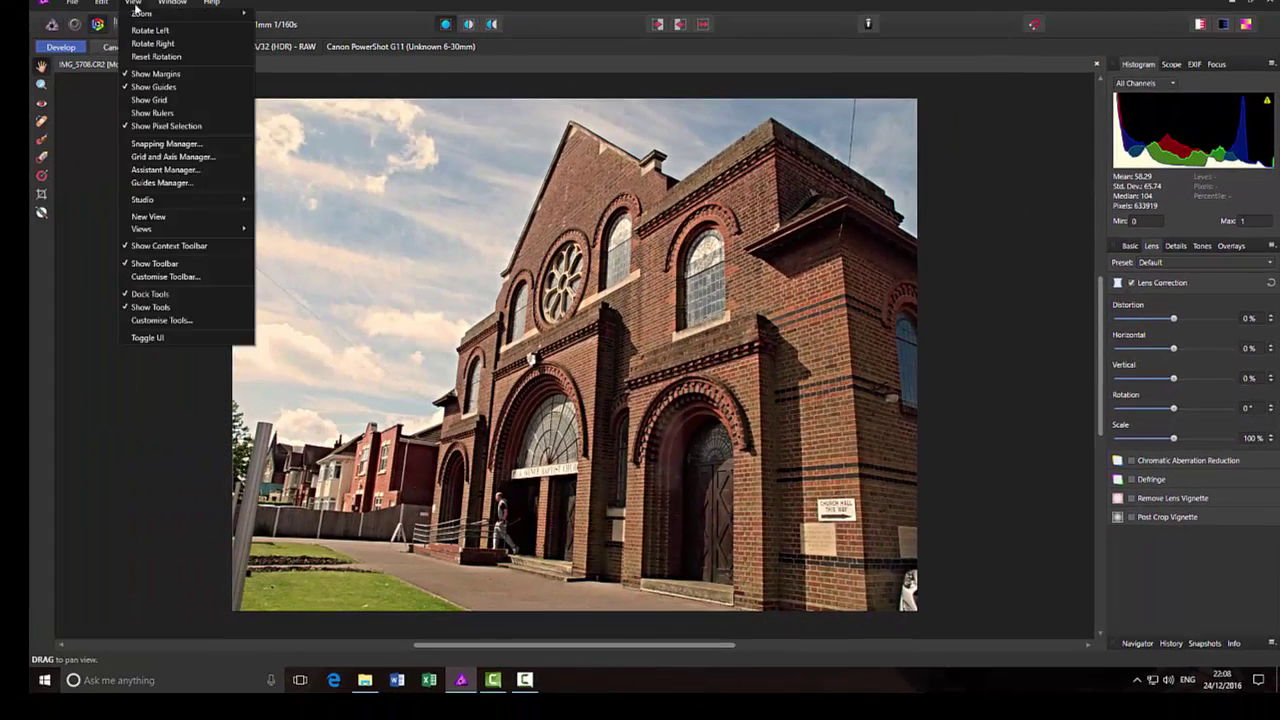
click(148, 100)
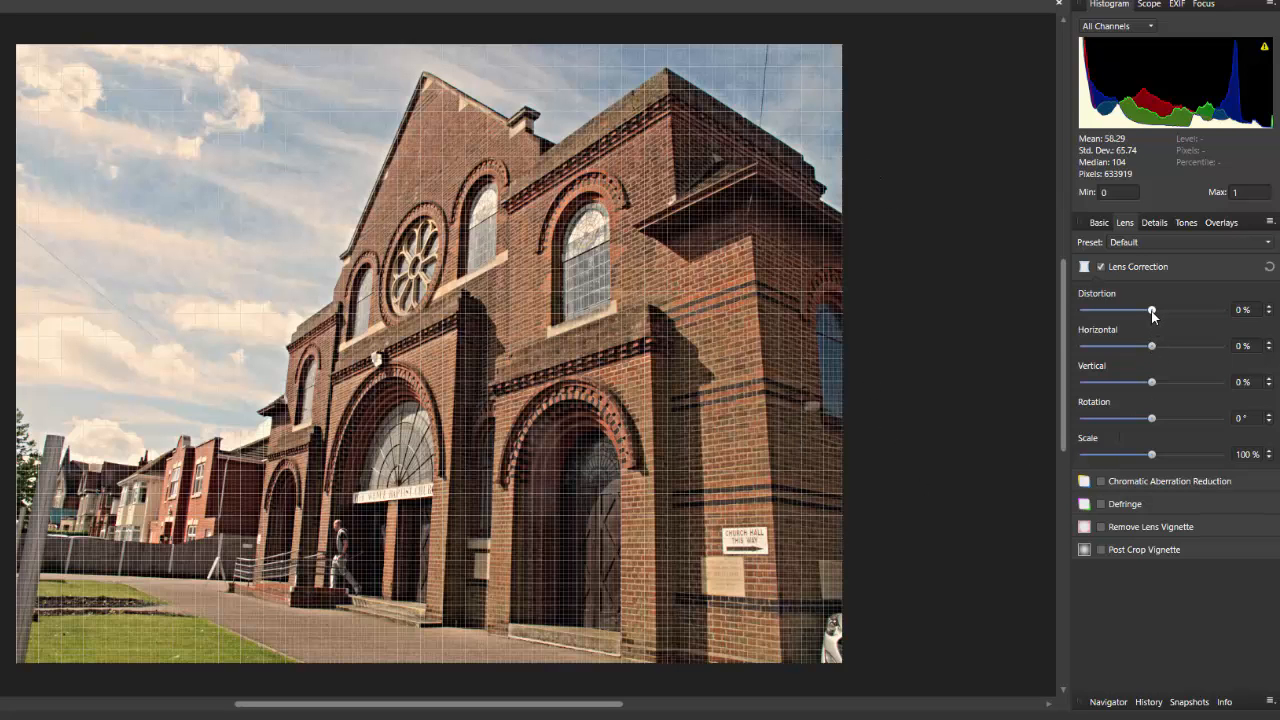
Try positive and negative lens distortion, settling at -7%.
drag(1152, 310, 1133, 311)
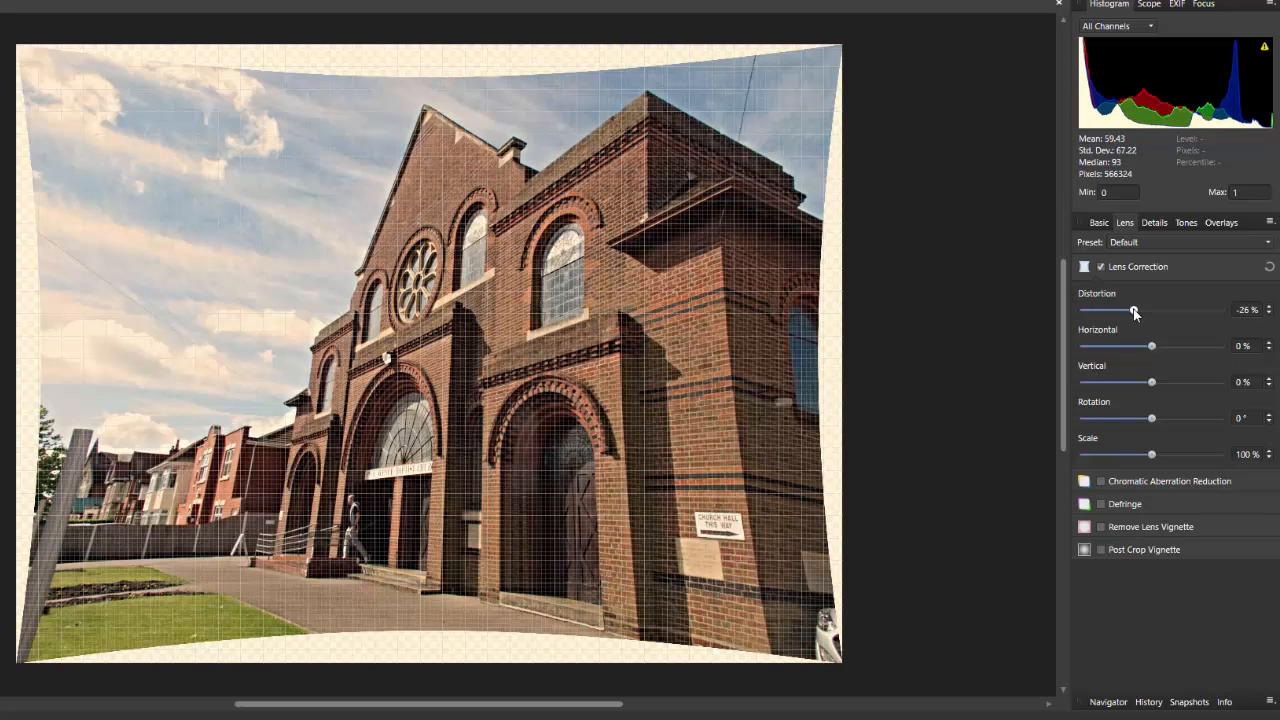
drag(1134, 311, 1155, 311)
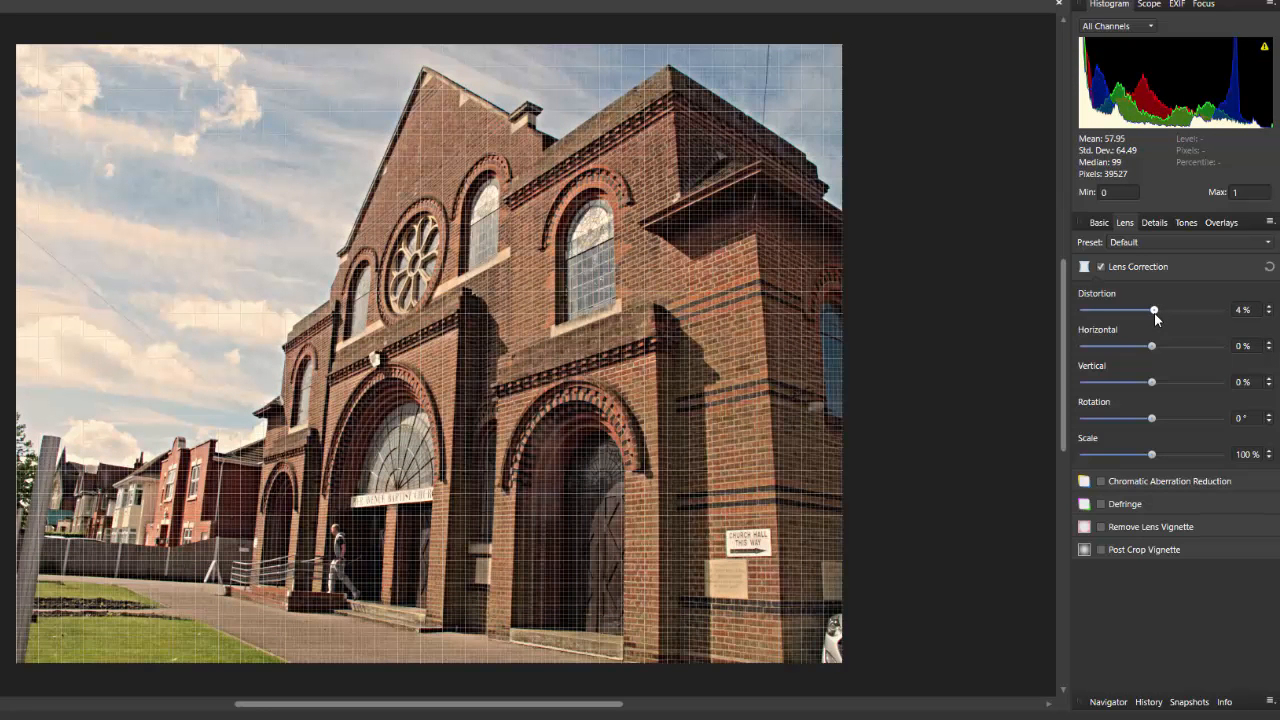
drag(1157, 311, 1167, 311)
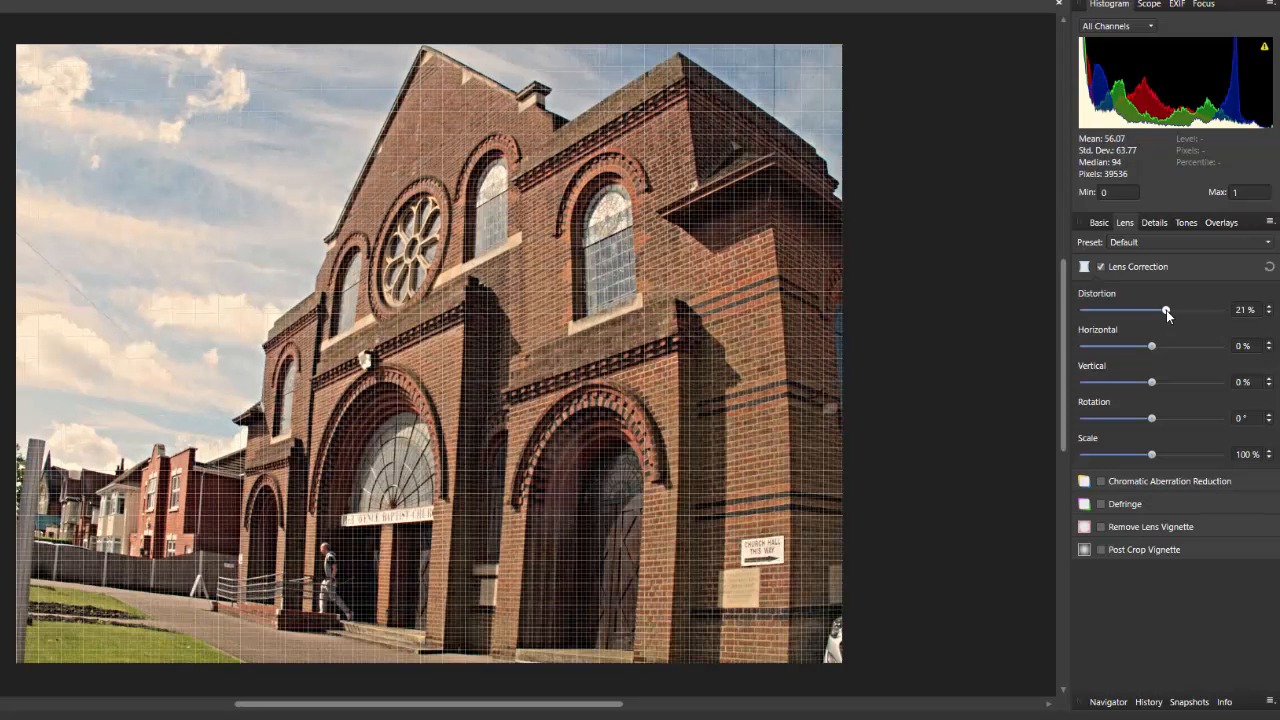
drag(1166, 311, 1148, 311)
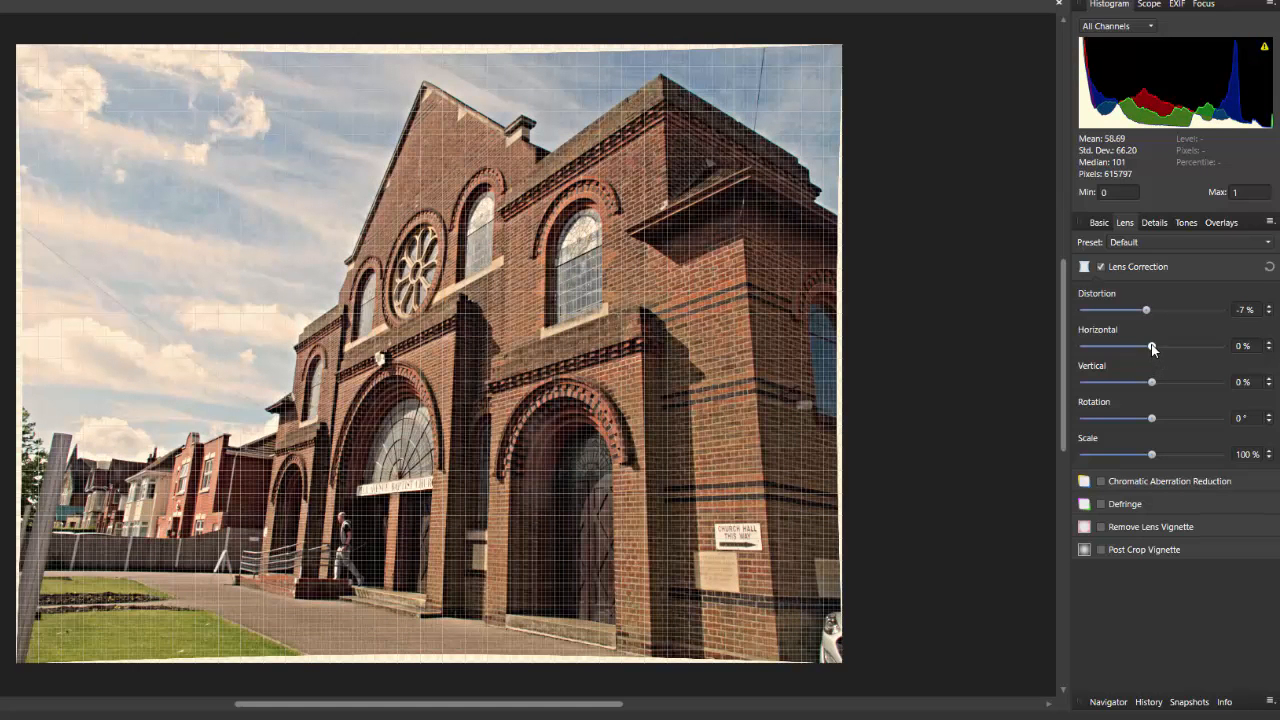
Experiment with horizontal perspective and set vertical perspective to -42% to straighten the walls.
drag(1152, 347, 1160, 347)
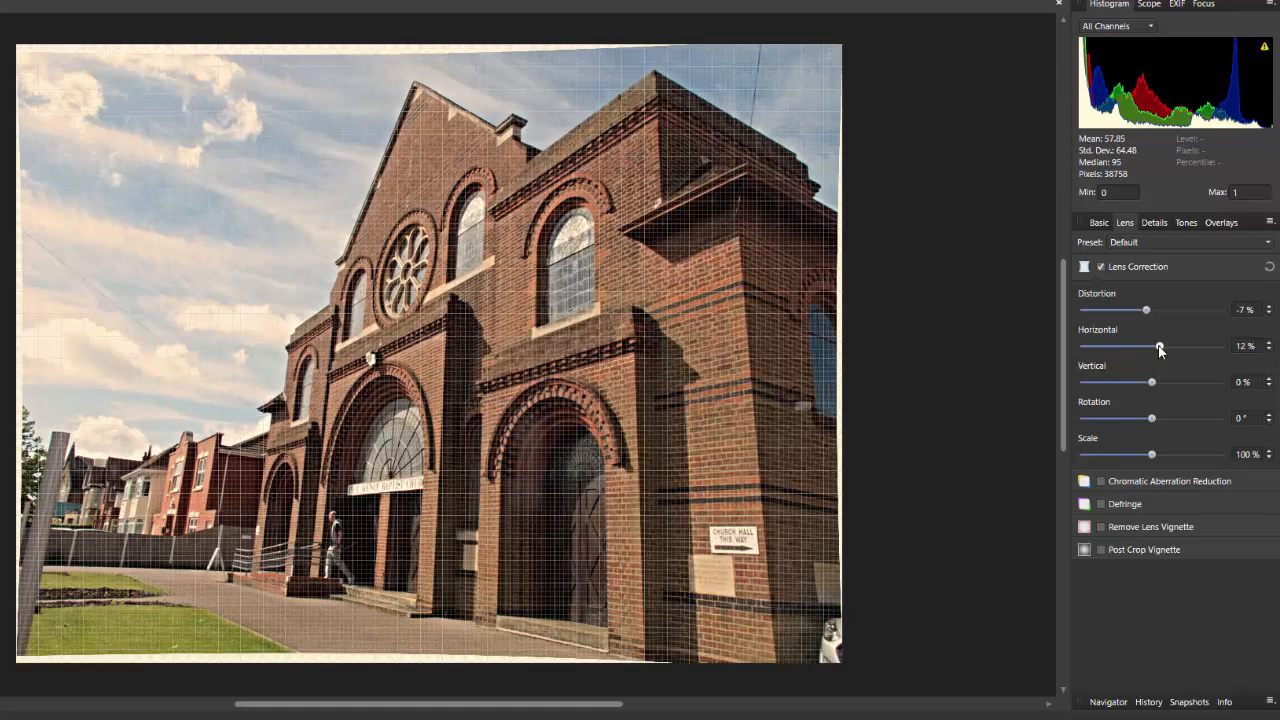
drag(1160, 347, 1118, 347)
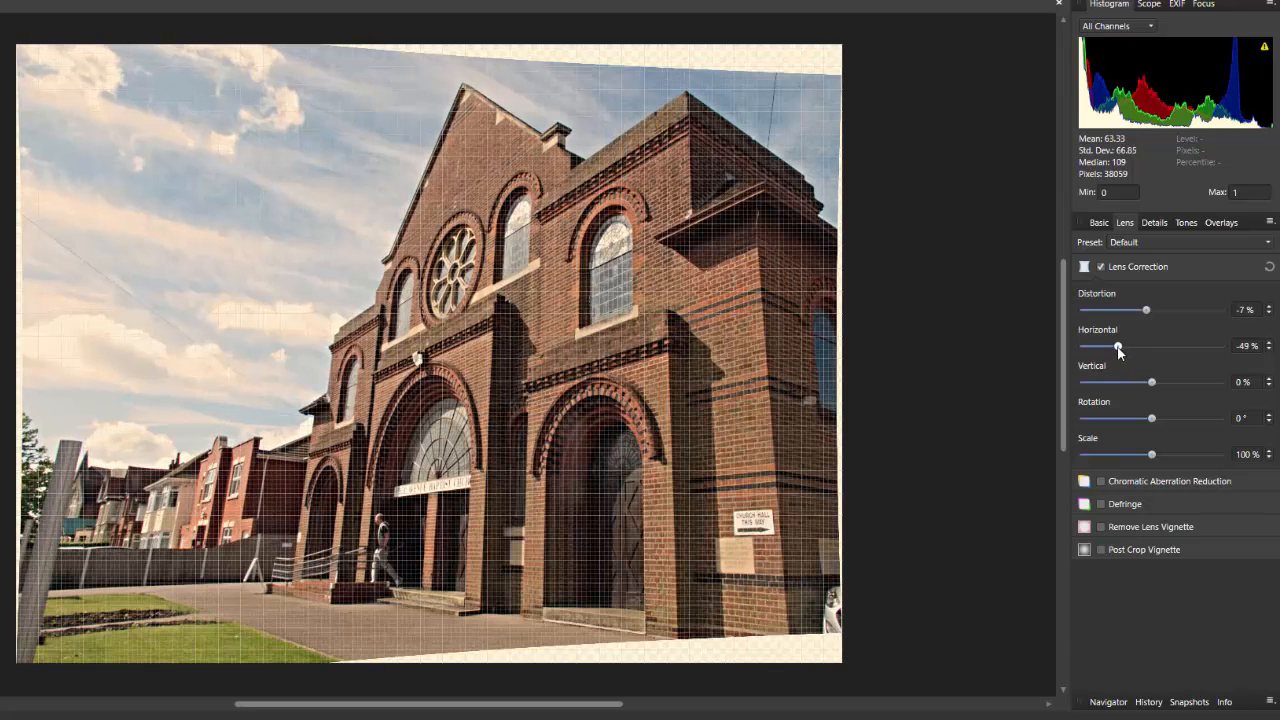
drag(1118, 347, 1151, 347)
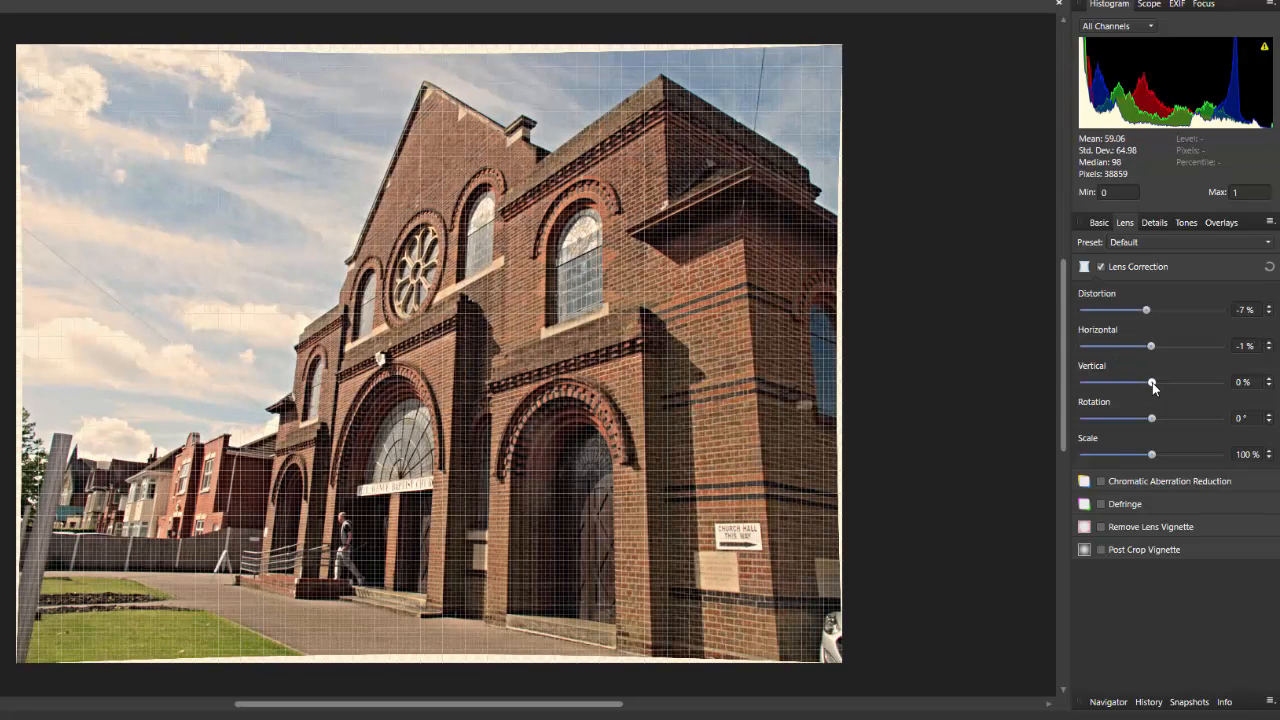
drag(1152, 382, 1130, 383)
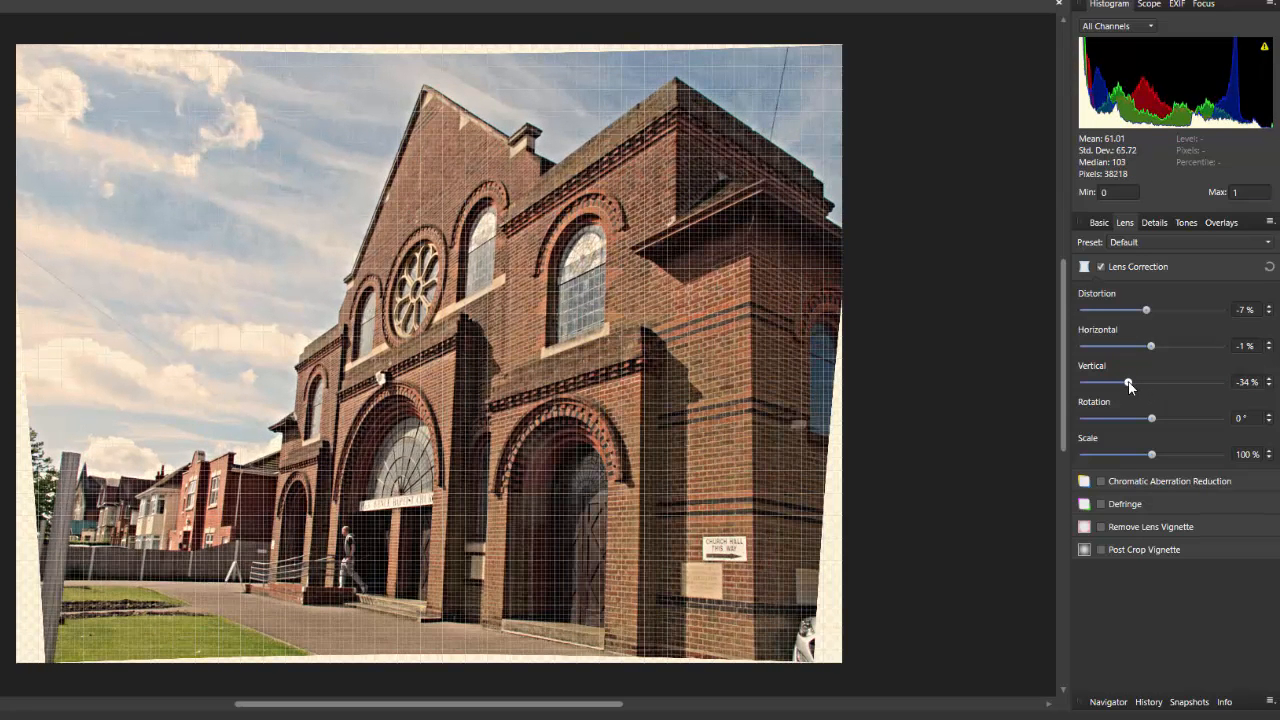
drag(1130, 383, 1128, 383)
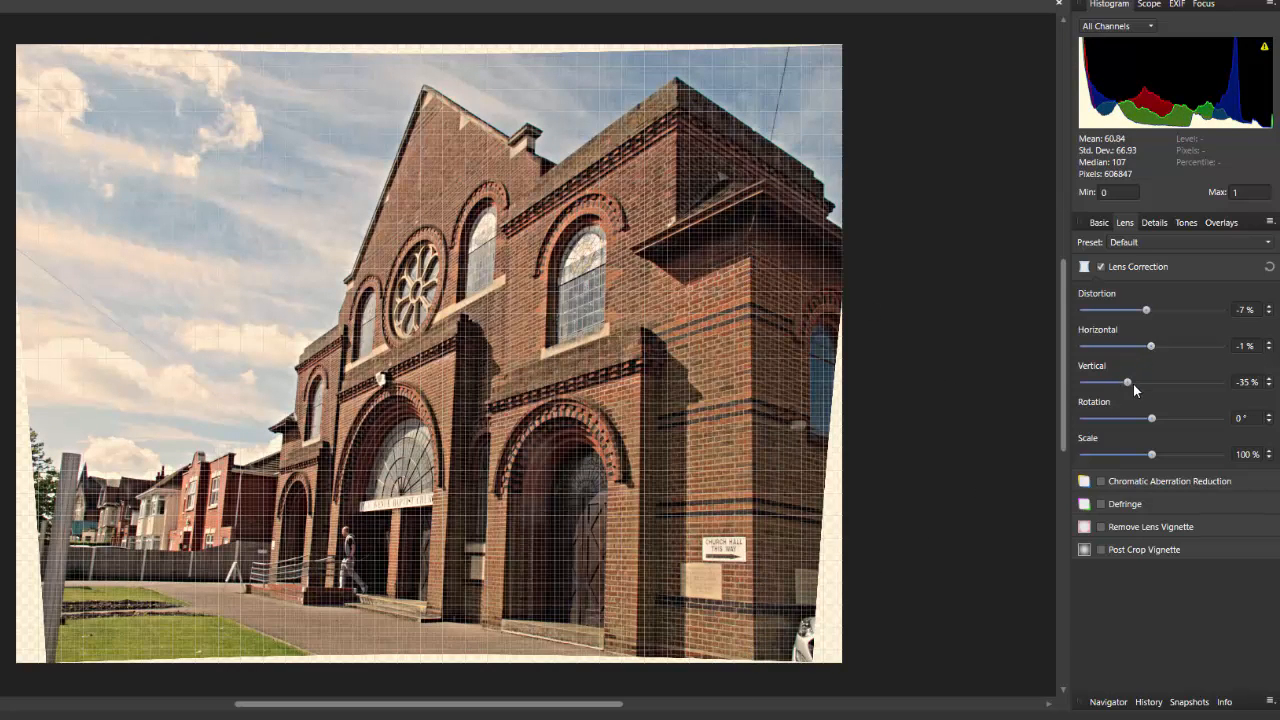
drag(1127, 383, 1122, 383)
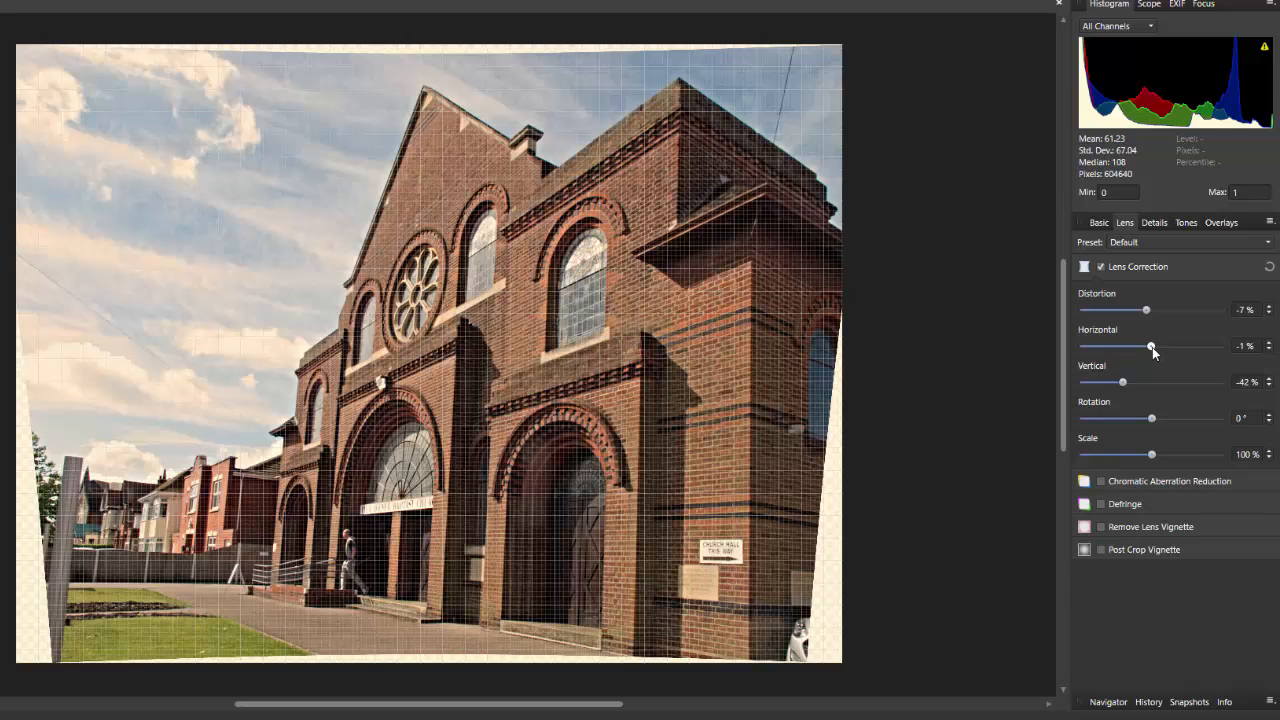
Set horizontal perspective to -25% and readjust distortion to -19%.
drag(1152, 347, 1143, 349)
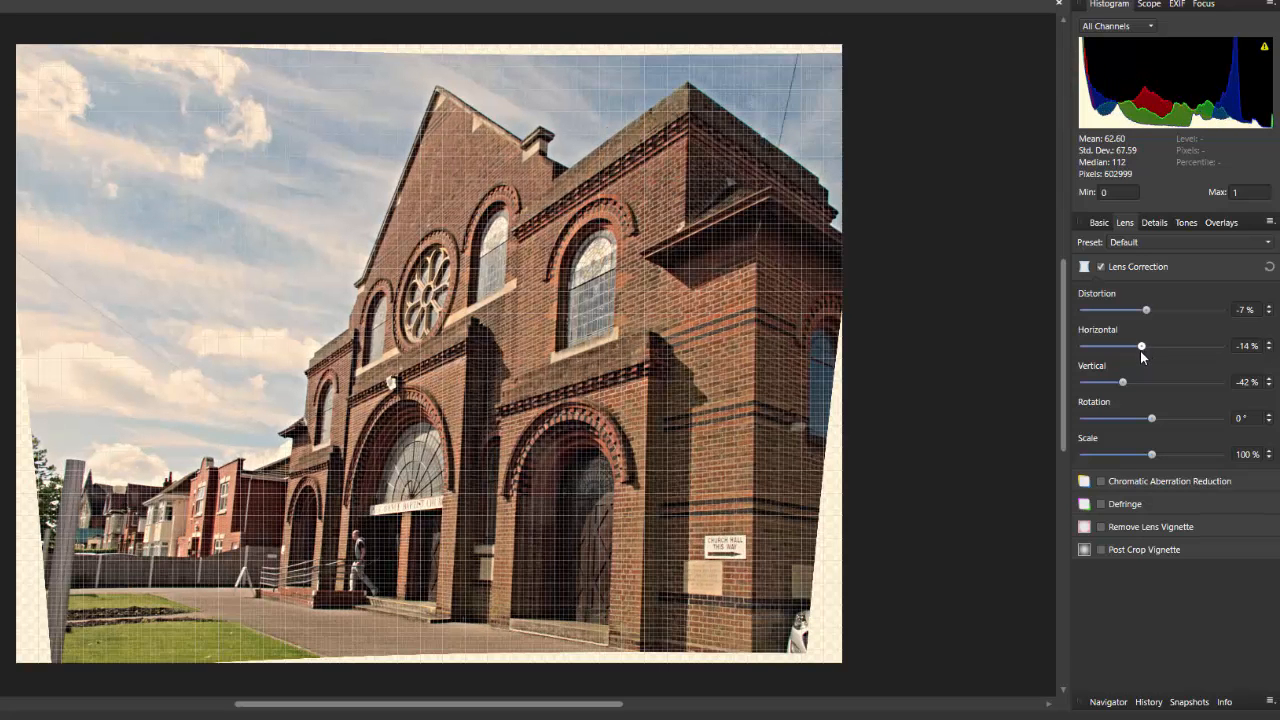
drag(1145, 346, 1134, 348)
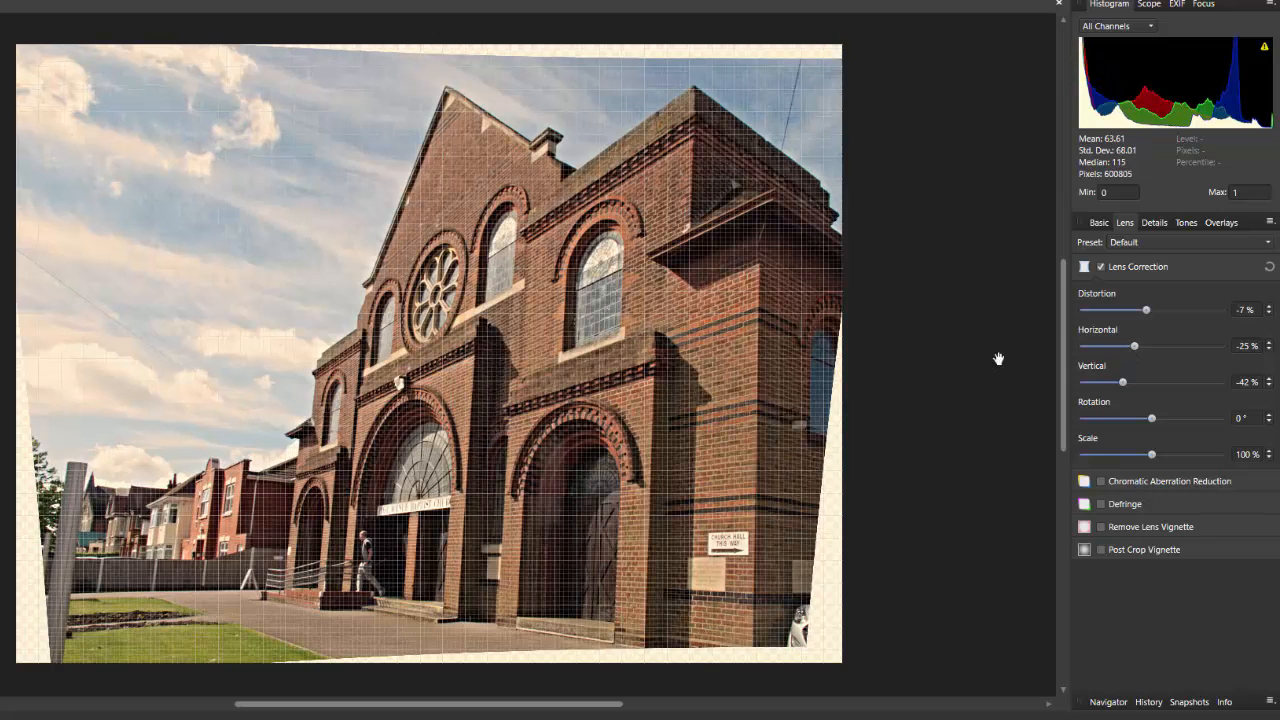
drag(1147, 310, 1138, 311)
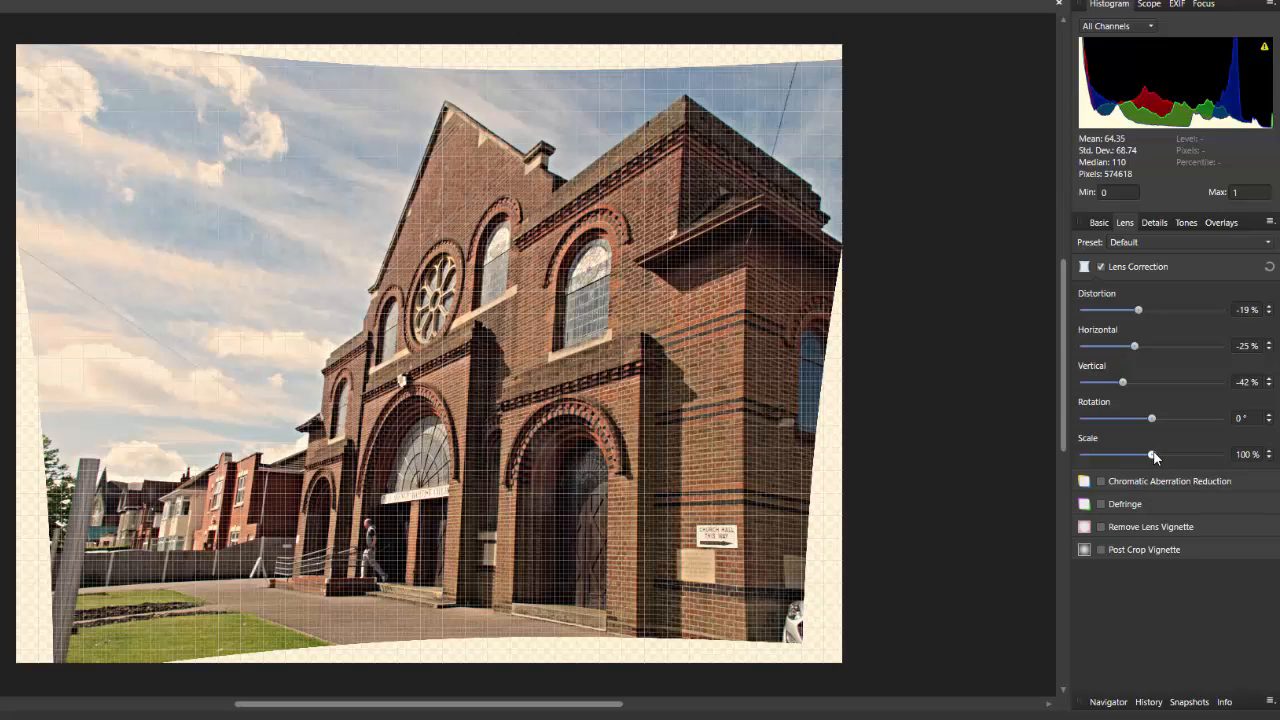
Scale the image up to about 117% to hide blank edges and apply the raw development.
drag(1152, 455, 1175, 456)
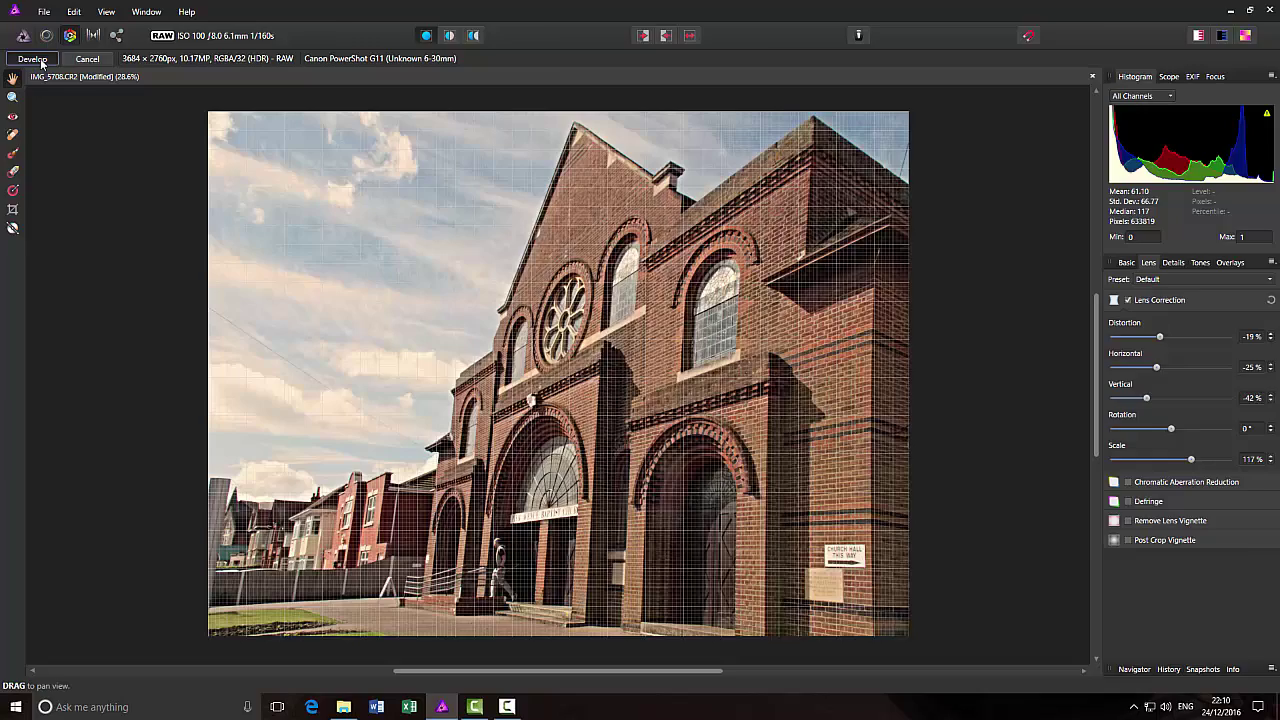
click(40, 59)
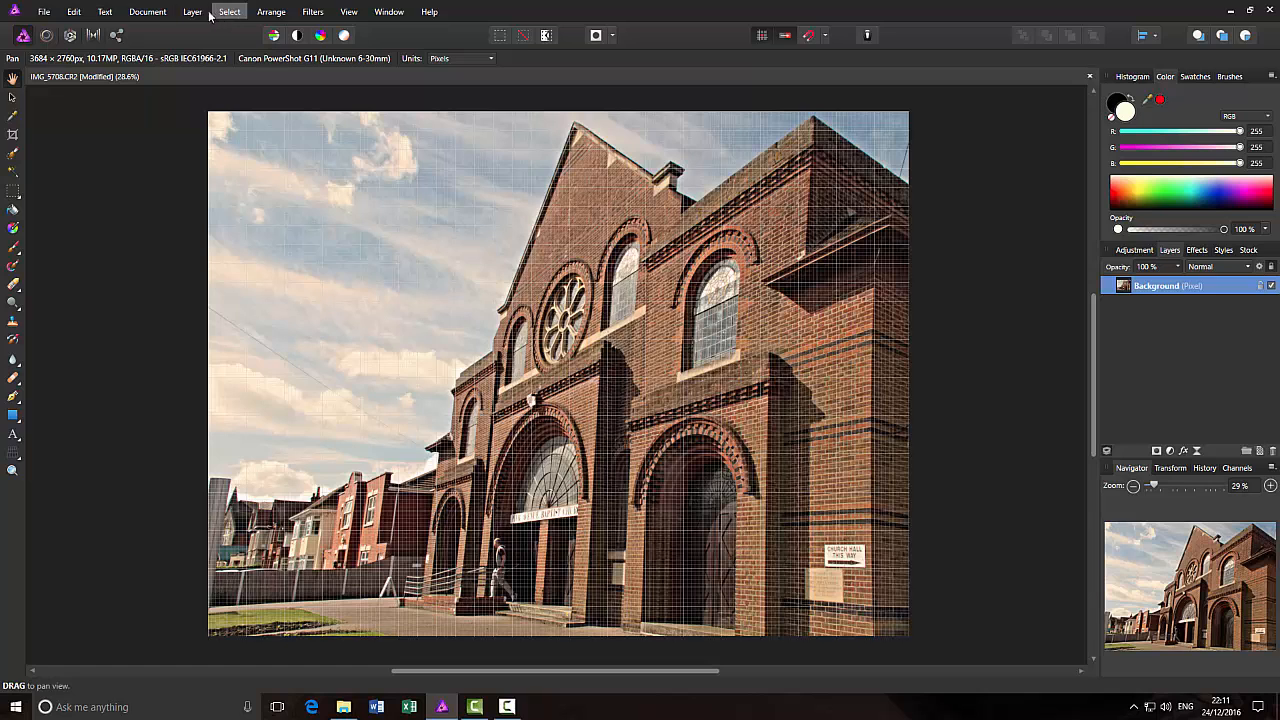
Hide the grid overlay via View > Show Grid.
click(312, 12)
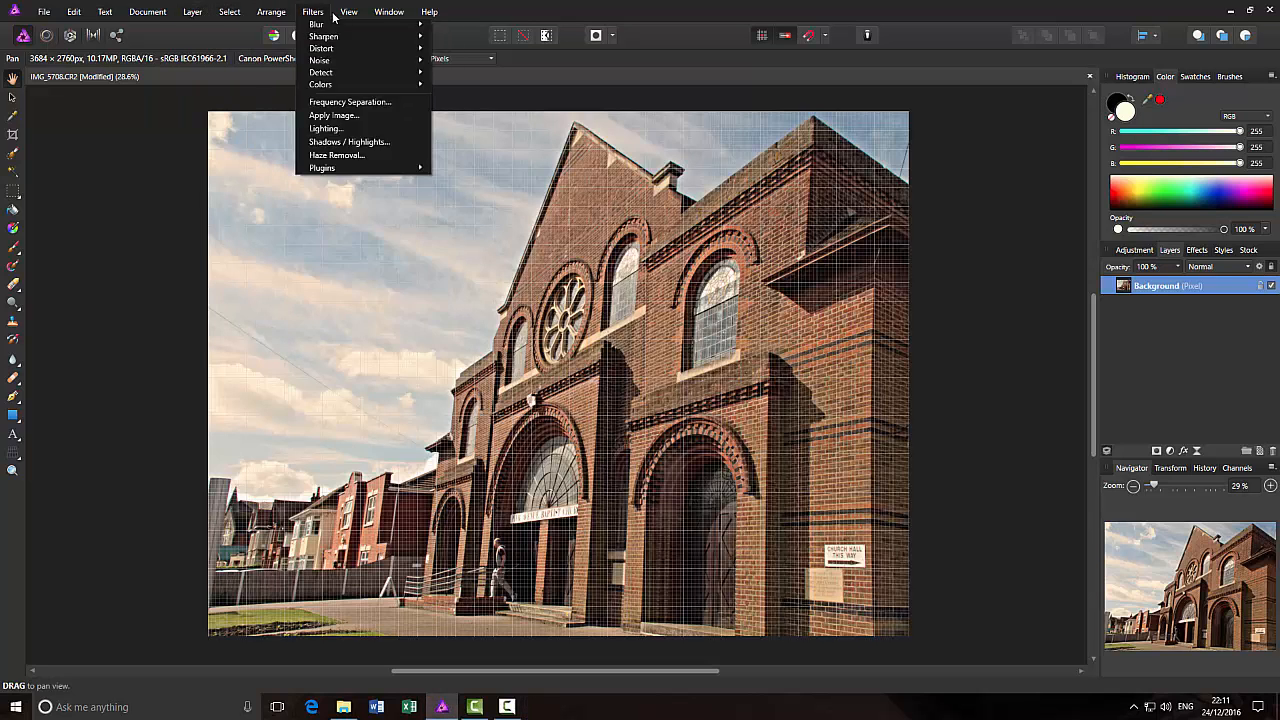
mouse_move(348, 12)
click(372, 113)
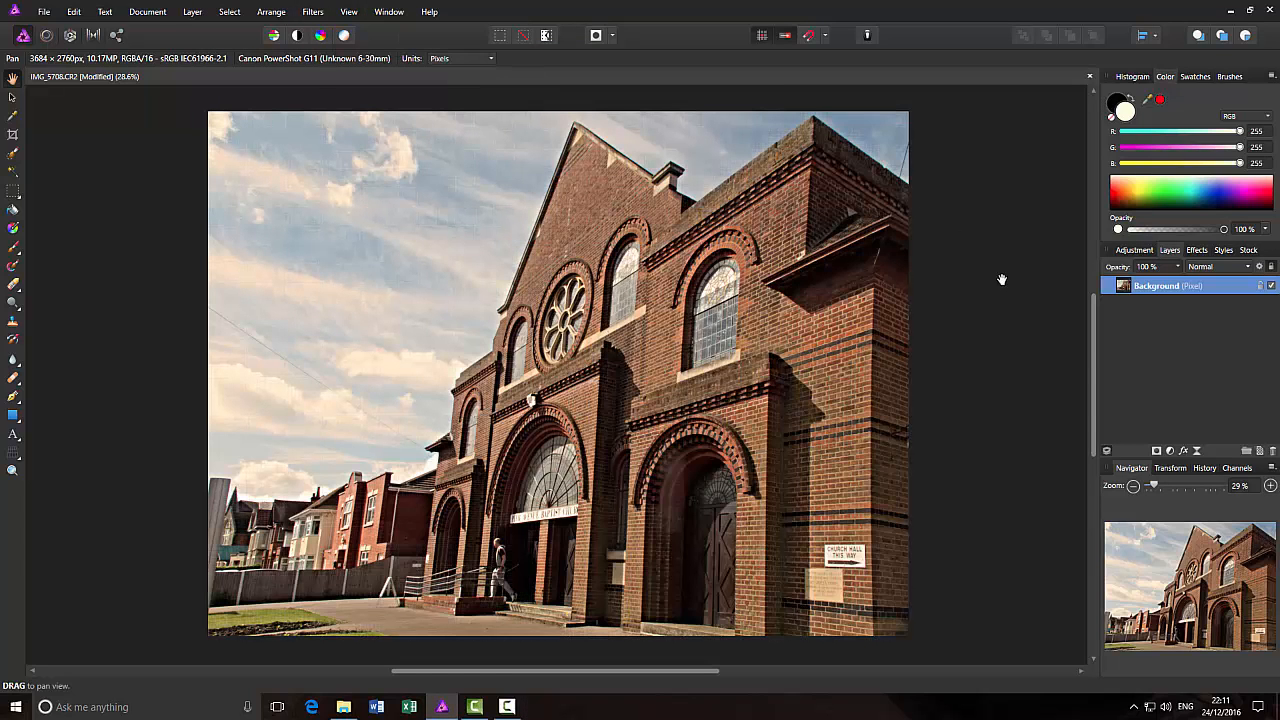